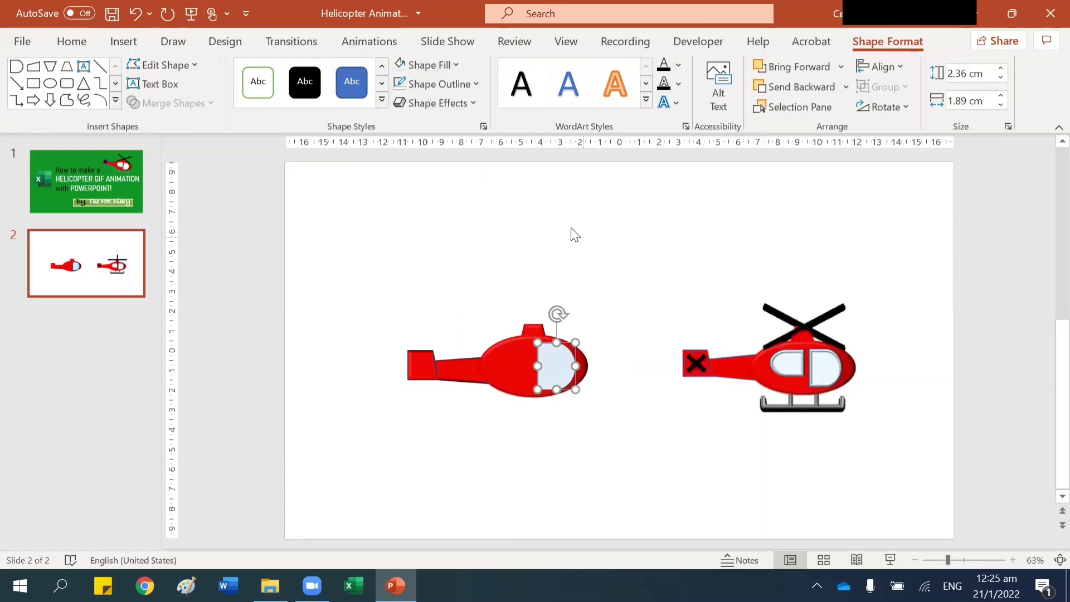
Step: Apply the second bevel preset to the helicopter's front window
left_click(437, 103)
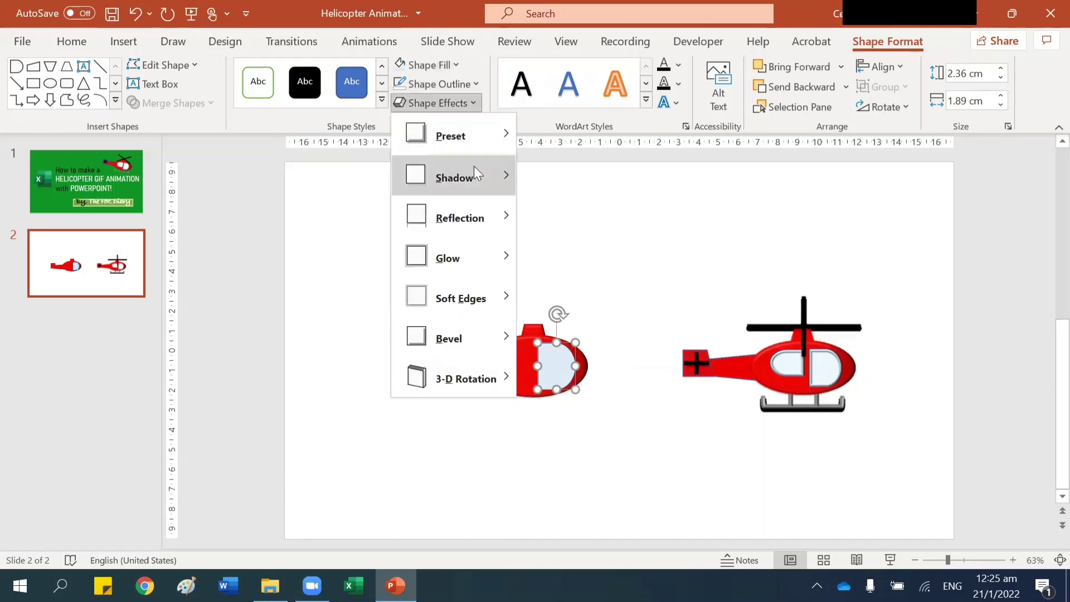
mouse_move(480, 338)
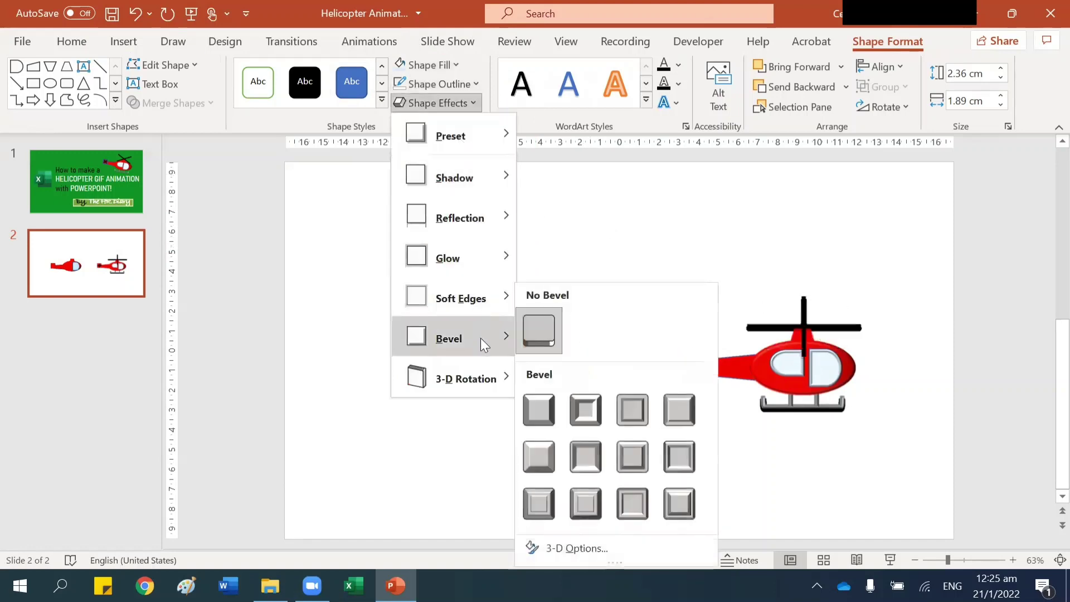
left_click(587, 412)
left_click(599, 363)
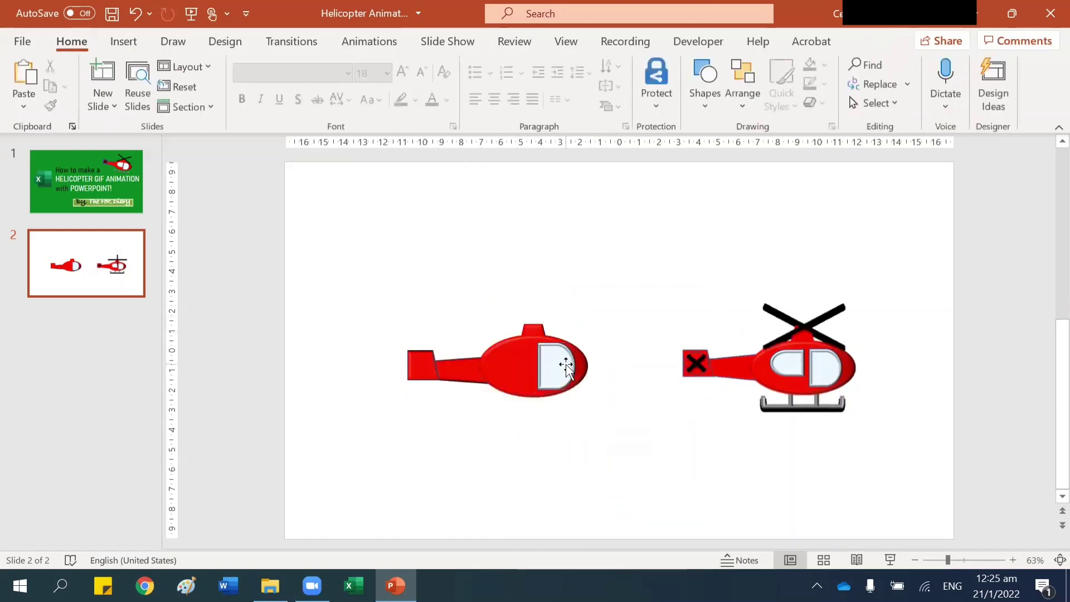
Step: Duplicate the beveled front window and place a smaller, flipped copy behind it on the body as the rear window
left_click(569, 364)
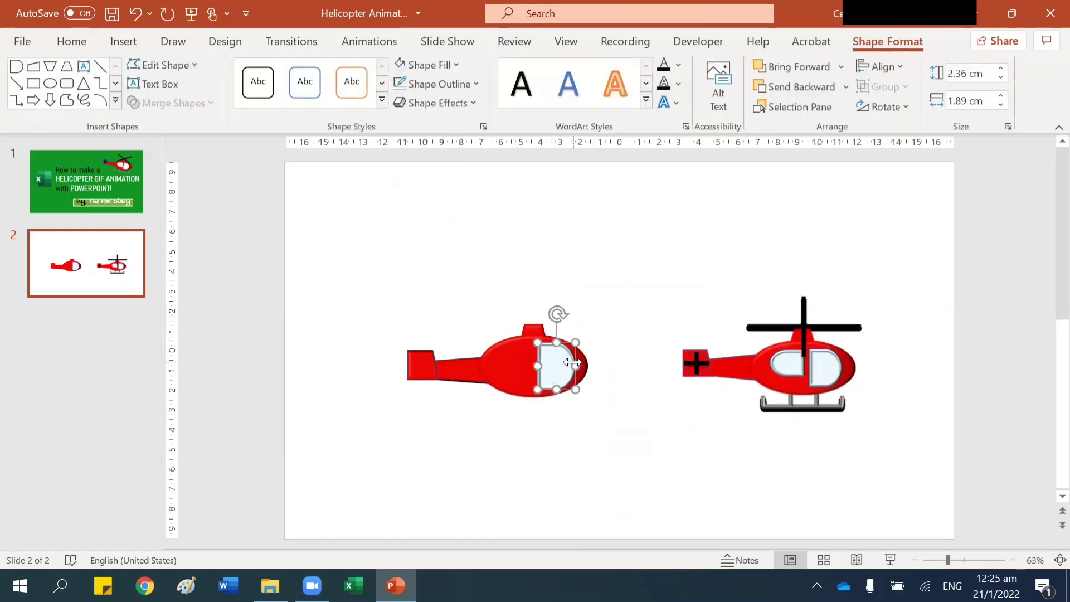
key("ctrl+c")
left_click(610, 318)
key("ctrl+v")
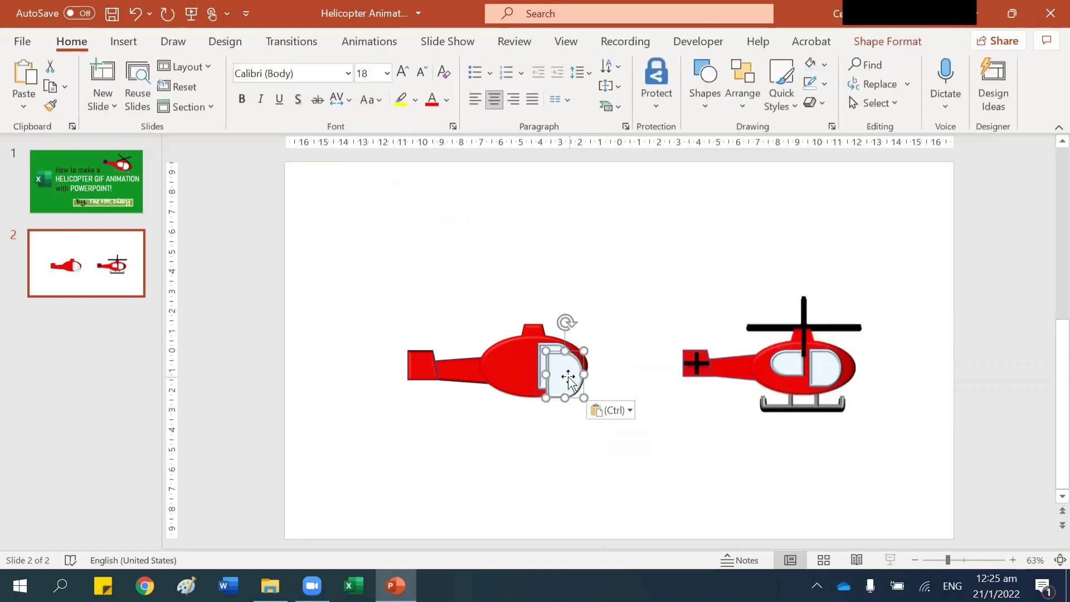
left_click_drag(568, 379, 512, 359)
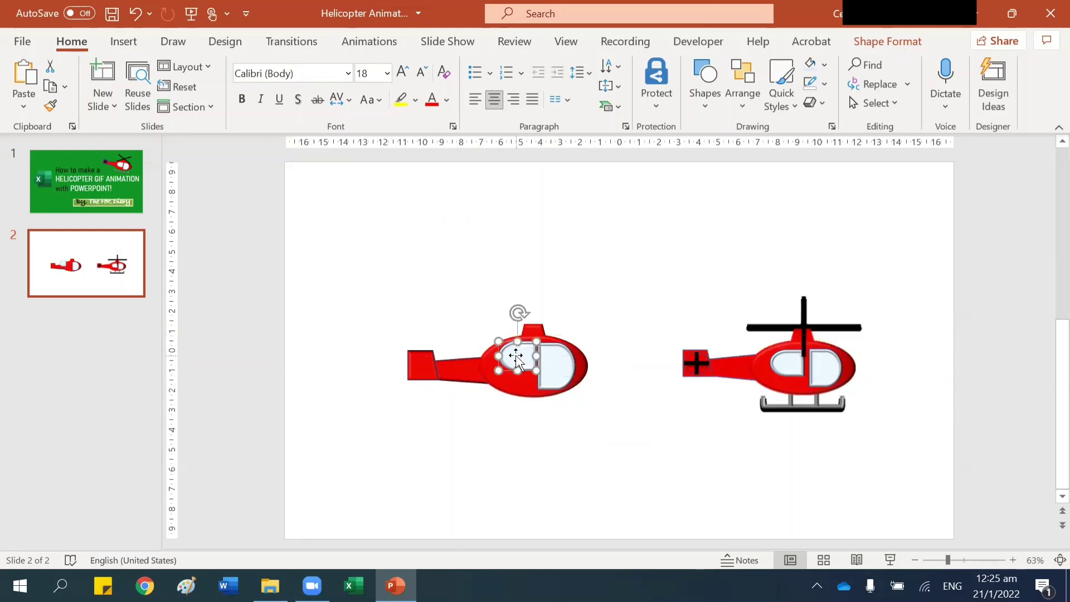
key("ctrl+z")
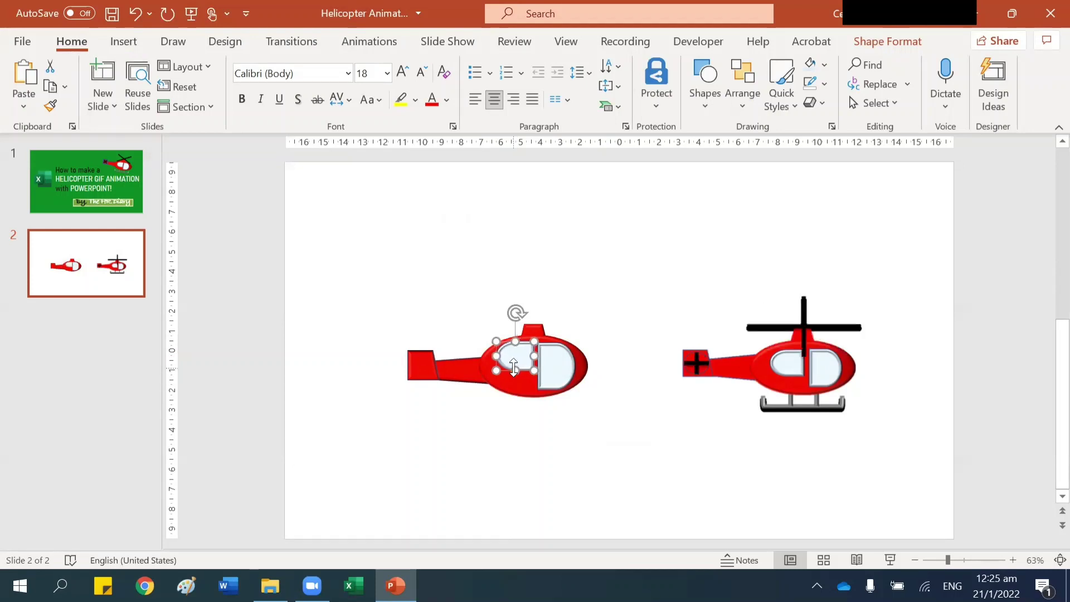
left_click(580, 301)
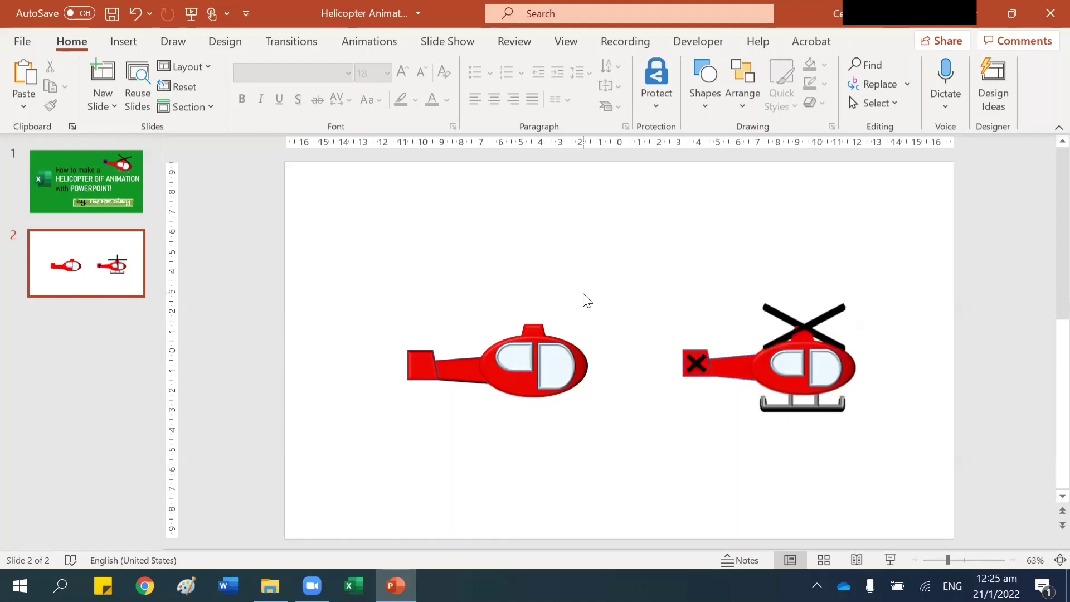
Step: Draw a right bracket shape about 4.21 cm high and 0.99 cm wide in the empty area behind the tail
mouse_move(817, 420)
left_click(110, 38)
key("alt+n")
key("s")
key("h")
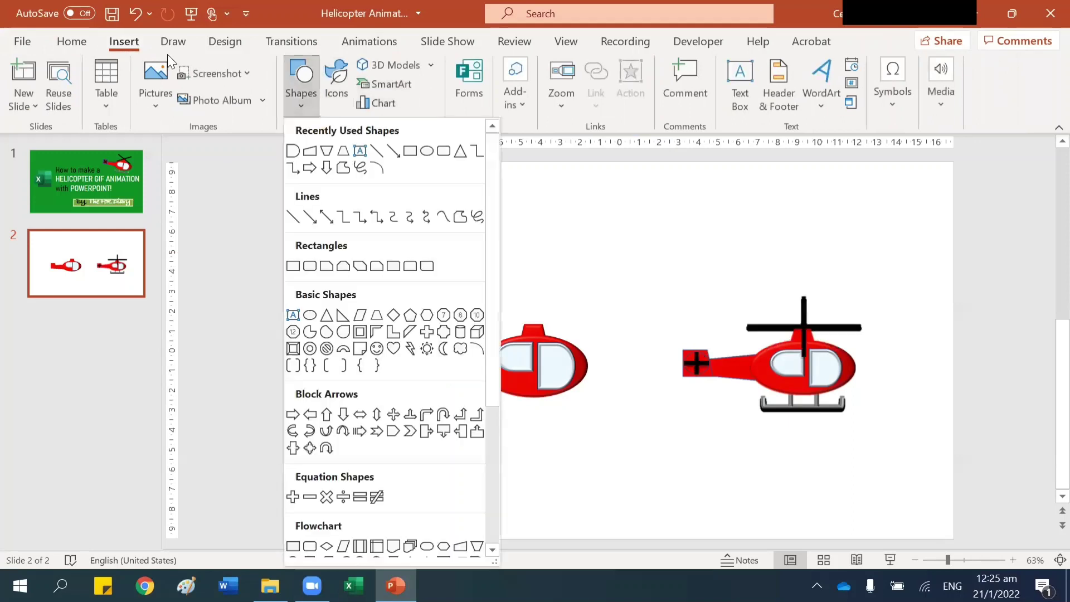
left_click(341, 365)
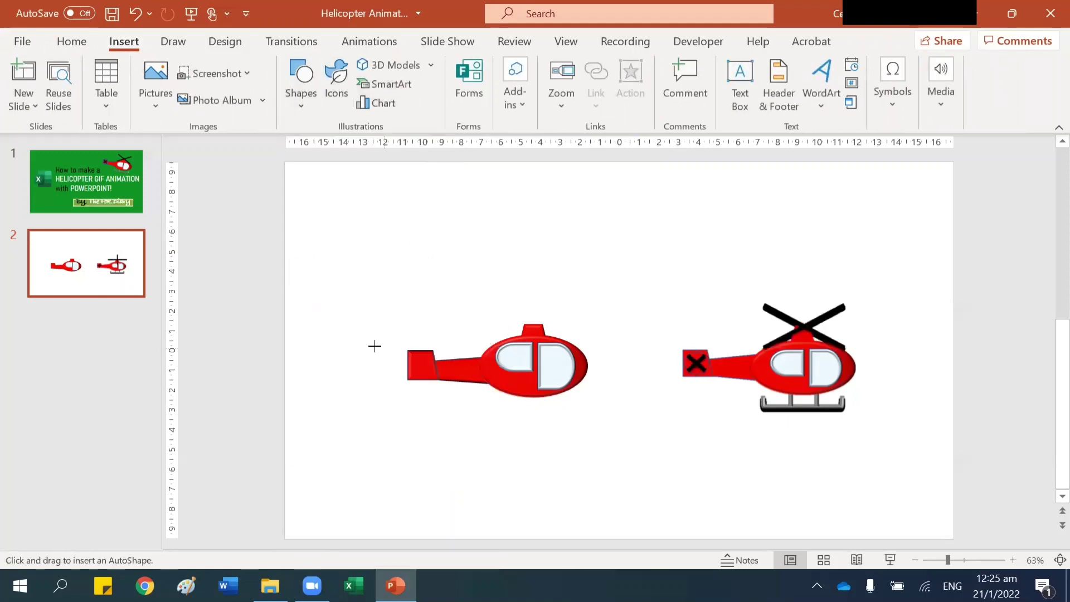
left_click_drag(347, 324, 367, 407)
Step: Give the bracket the thickest grey theme line style and set its outline weight to 6 pt
left_click(382, 103)
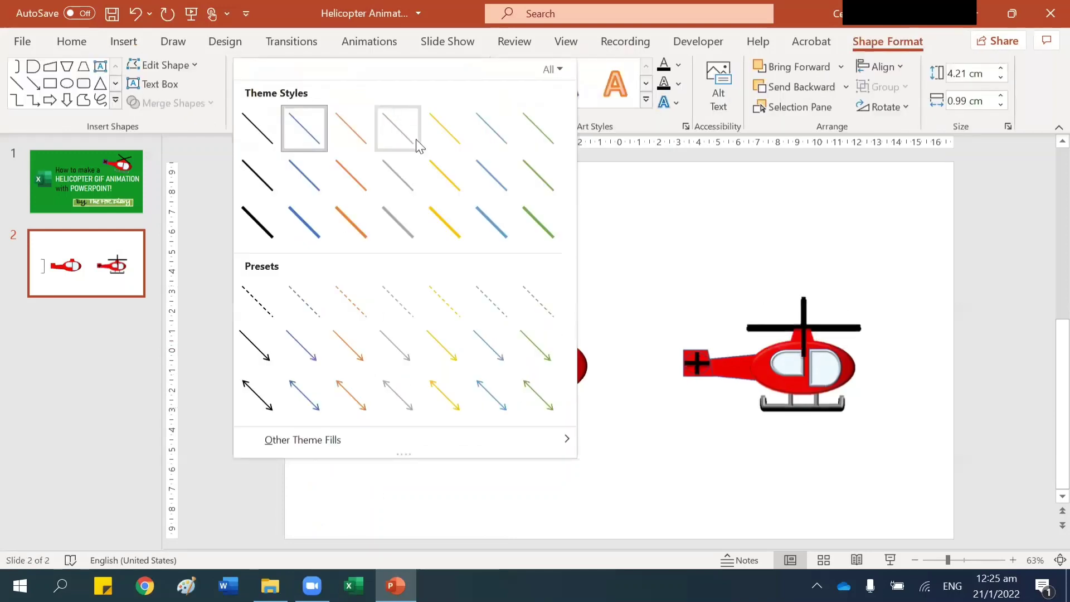
left_click(400, 230)
left_click(438, 83)
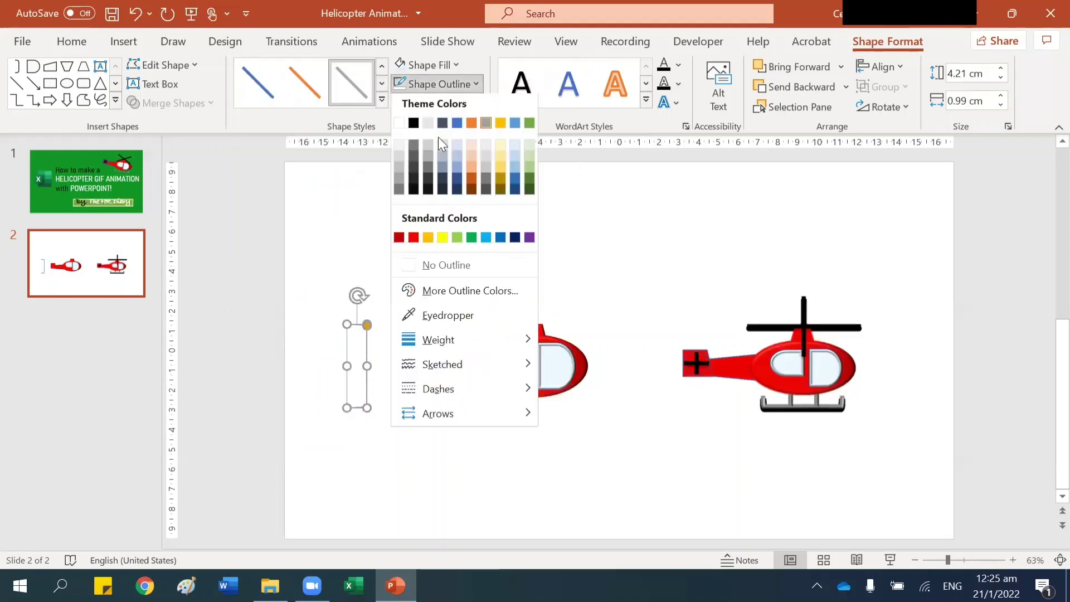
mouse_move(521, 348)
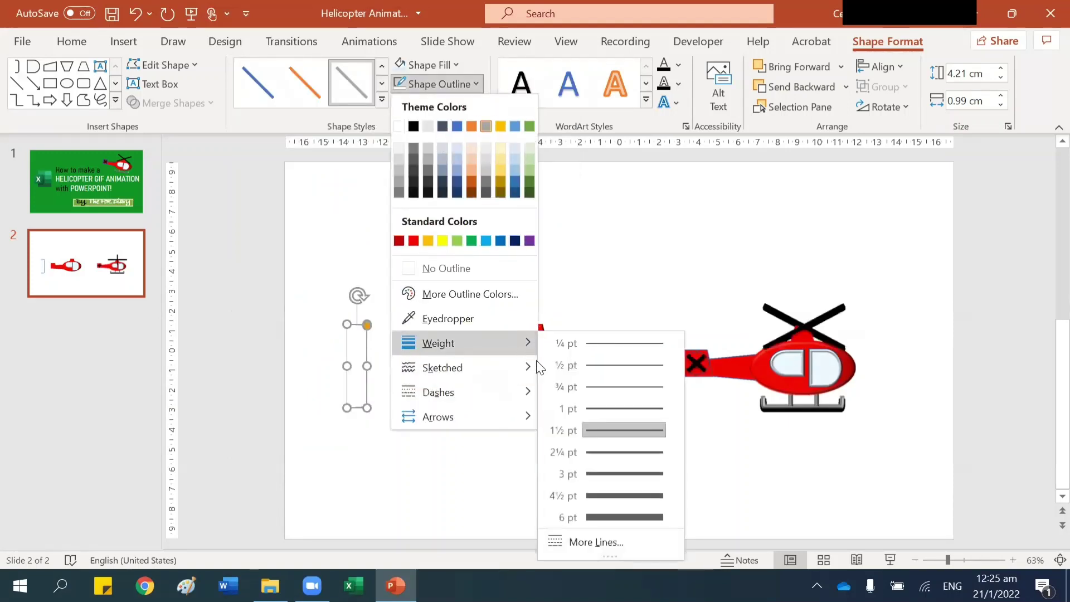
left_click(606, 526)
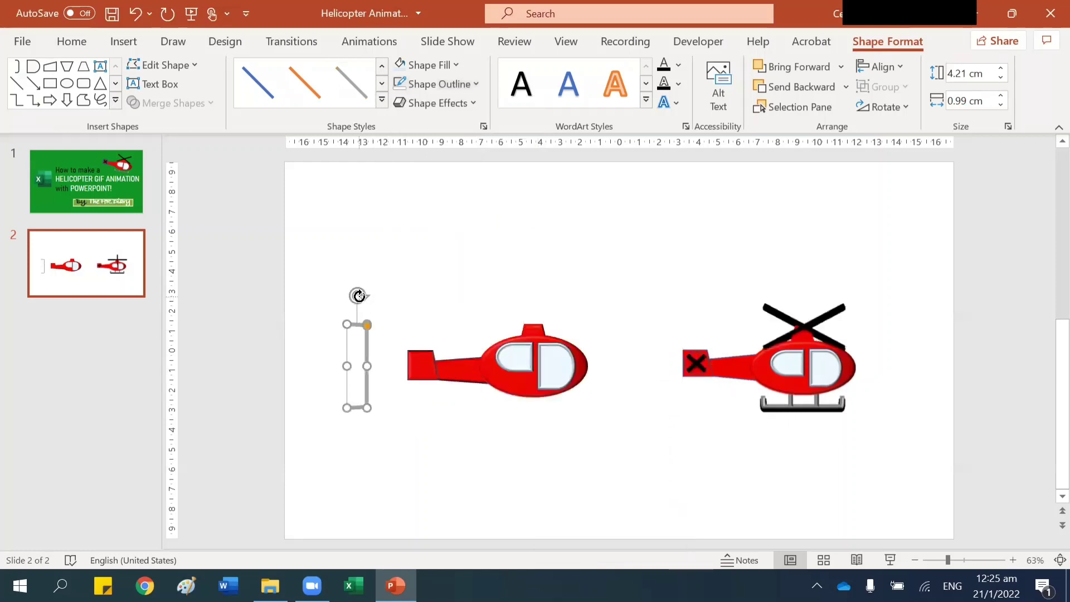
Step: Rotate the bracket to lie horizontally with its ends up, flatten it to 0.54 cm, and place it beneath the body as the skid
left_click_drag(359, 296, 427, 370)
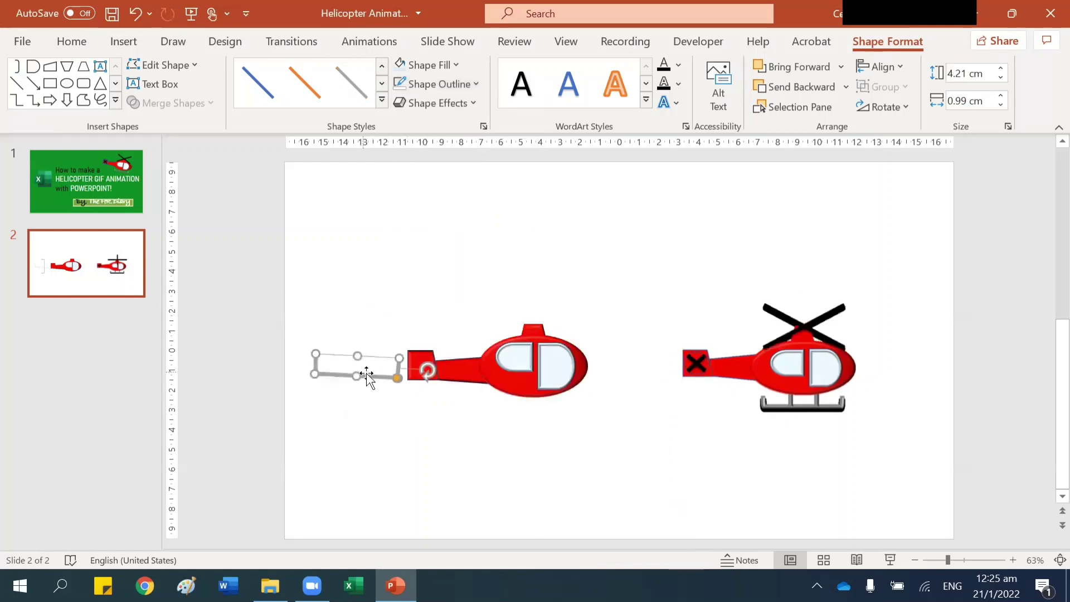
key("Escape")
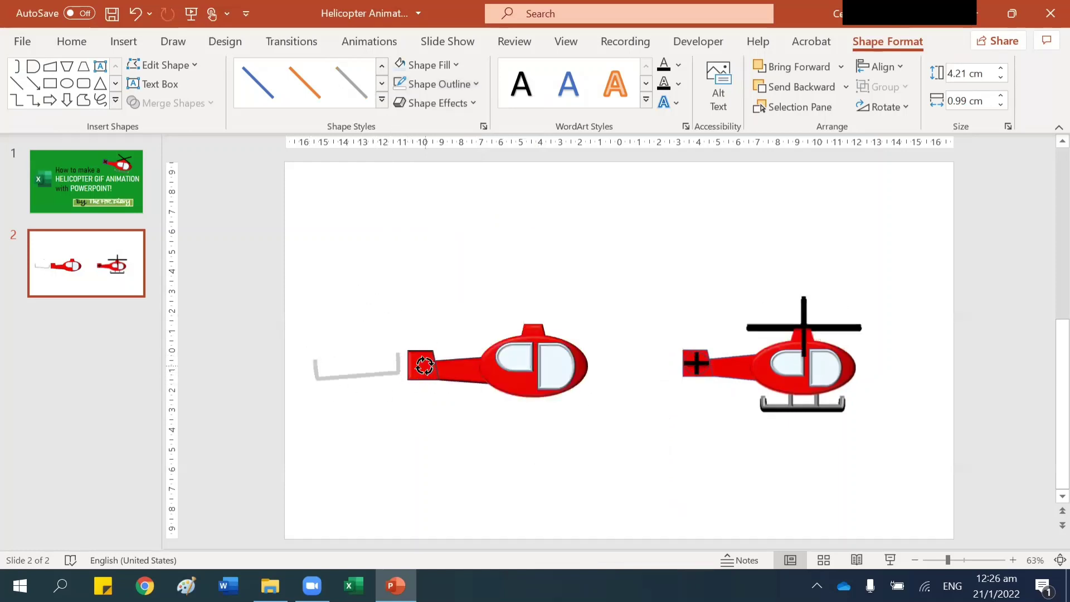
left_click_drag(379, 378, 549, 413)
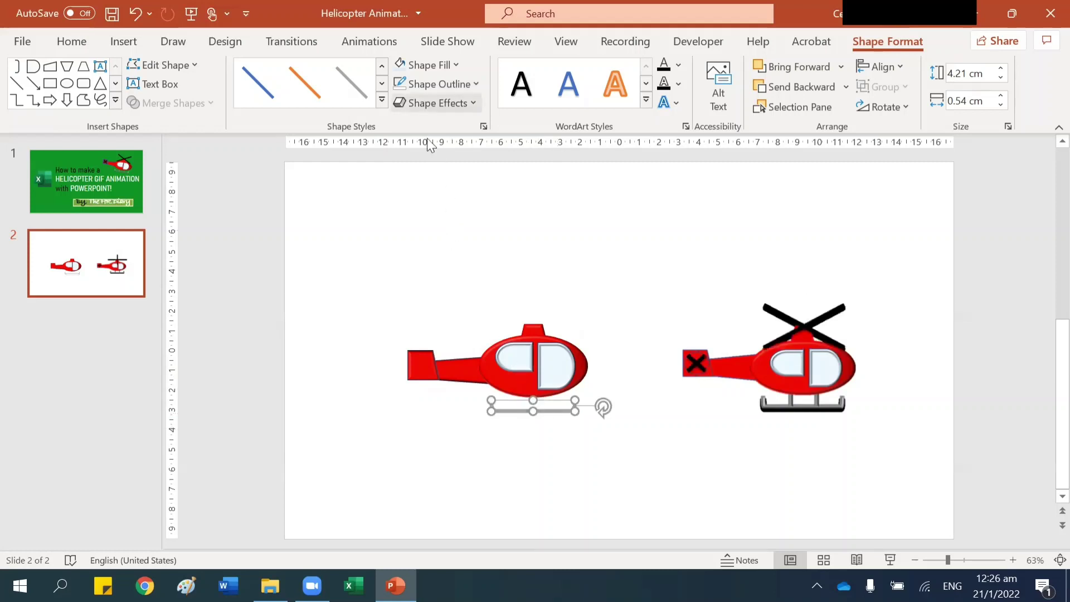
Step: Apply the first bevel preset to the grey landing skid
left_click(435, 103)
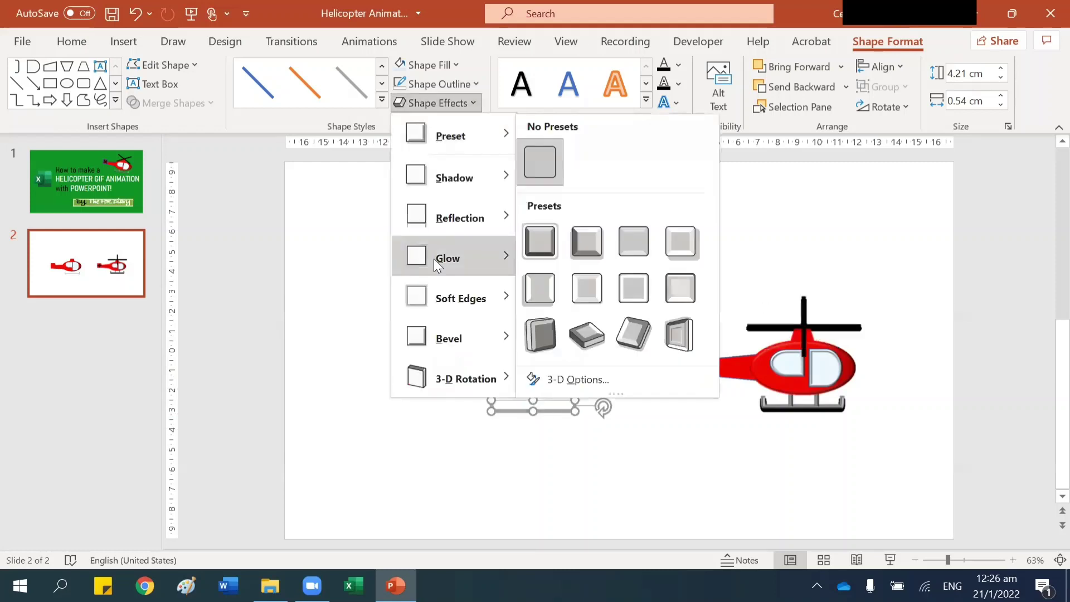
mouse_move(466, 349)
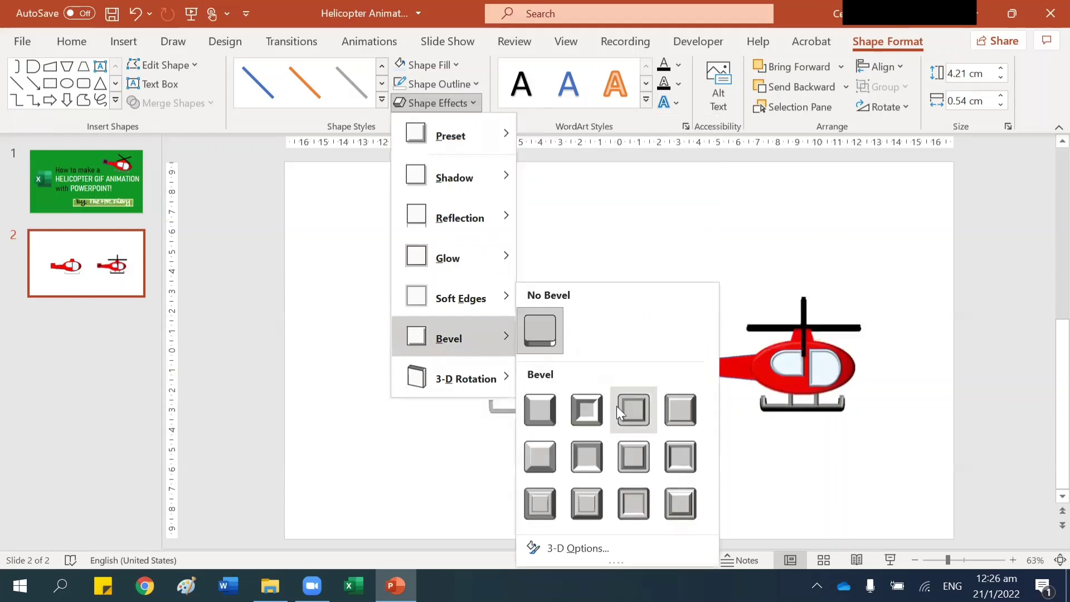
left_click(549, 416)
left_click(631, 454)
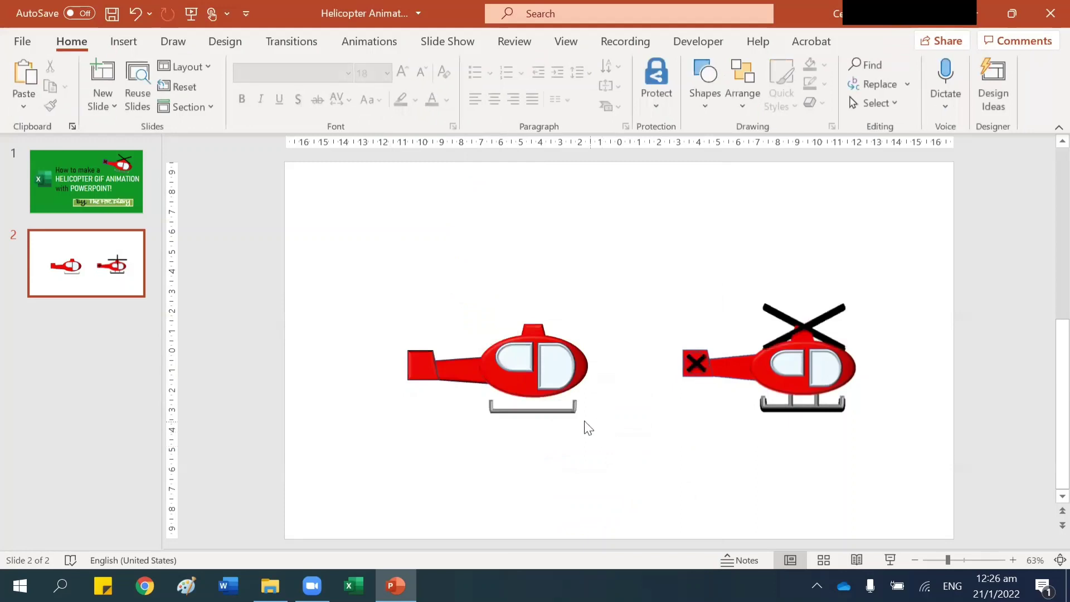
Step: Add the downward-offset outer shadow to the landing skid
left_click(564, 410)
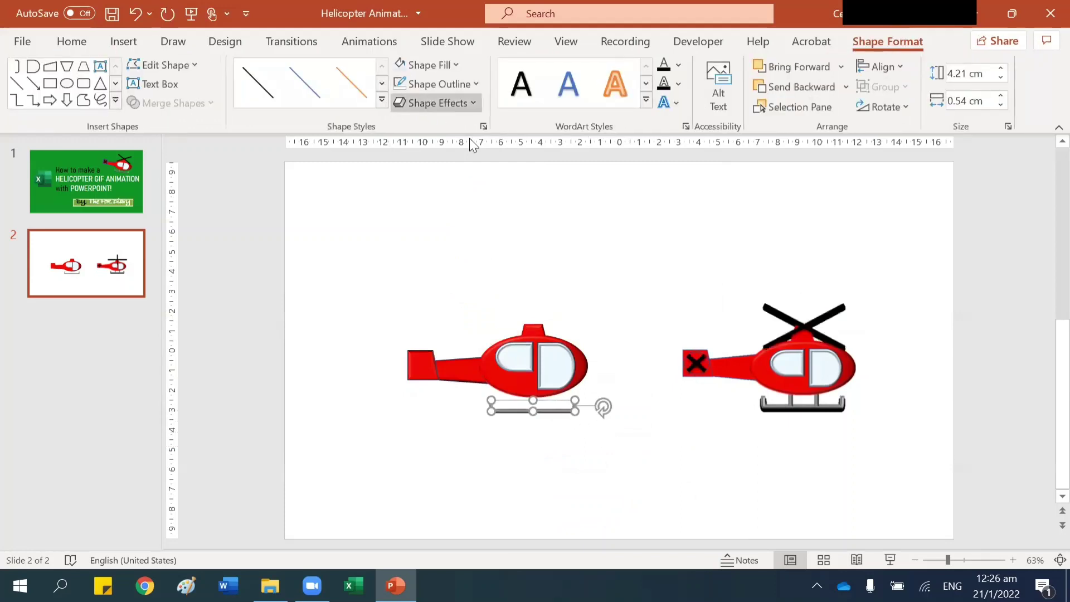
mouse_move(474, 182)
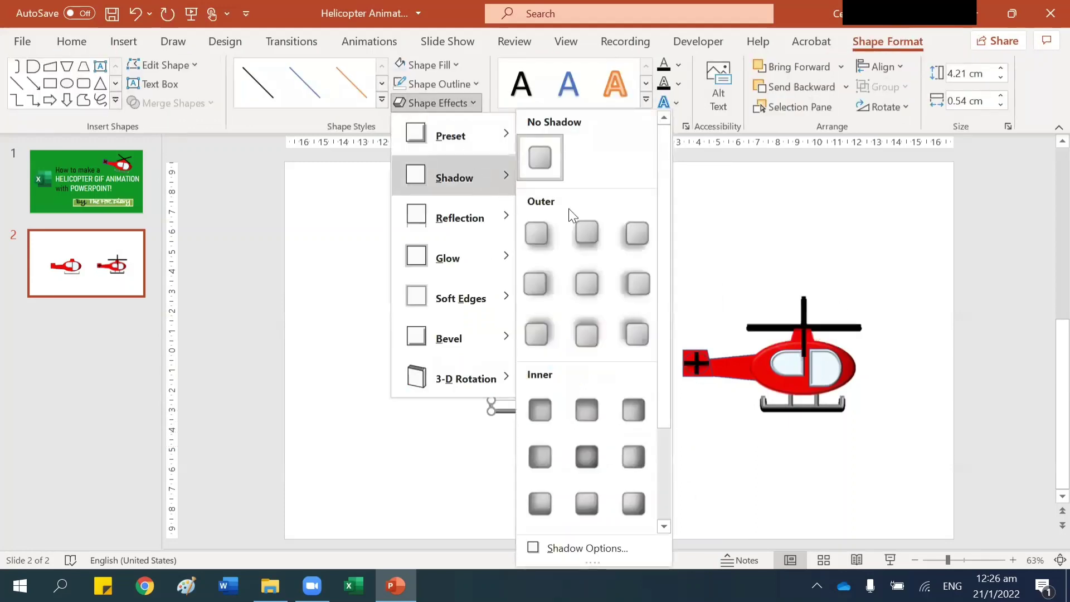
left_click(598, 244)
left_click(669, 352)
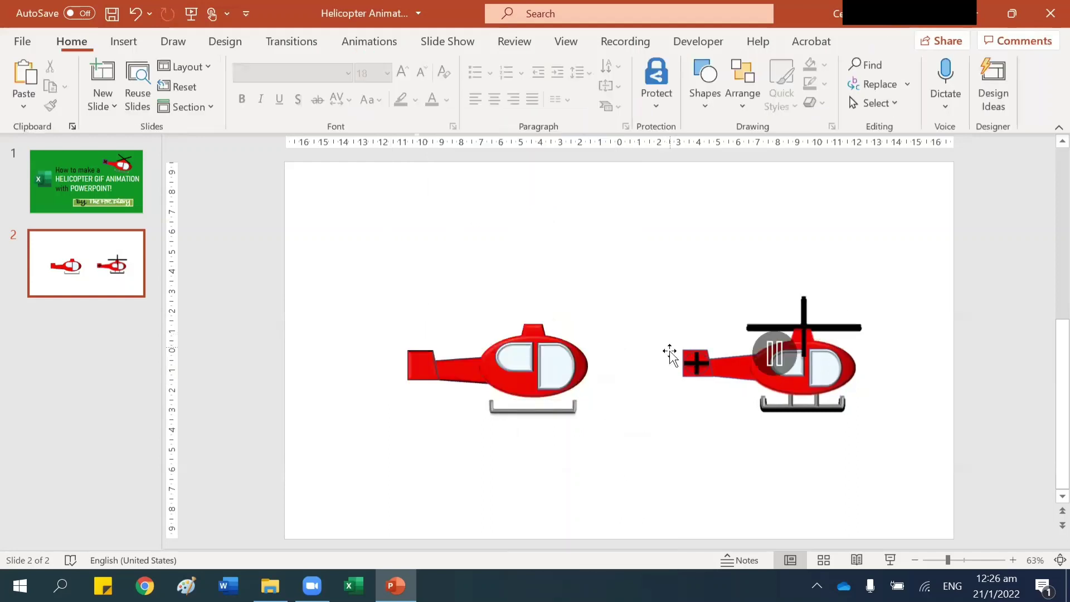
Step: Try the thin black line style on the landing skid and undo it
left_click(574, 411)
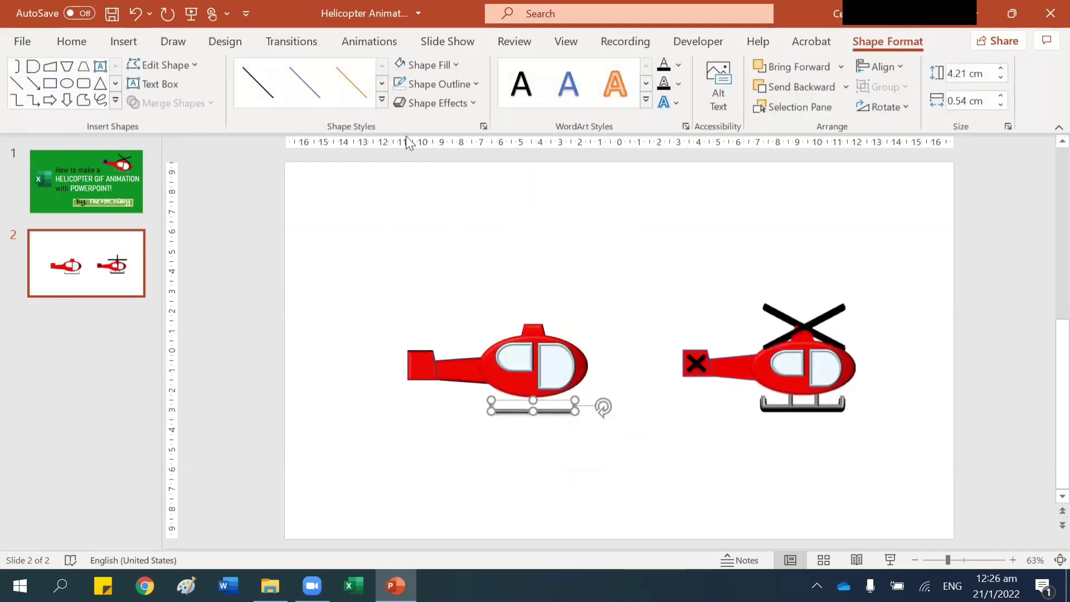
left_click(256, 91)
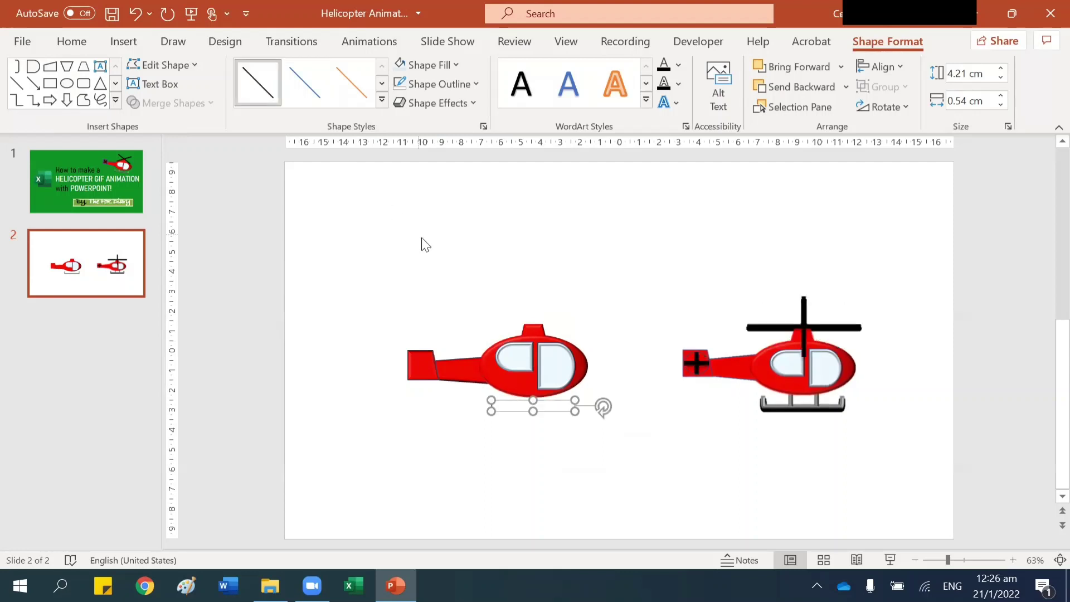
left_click(457, 264)
left_click(136, 14)
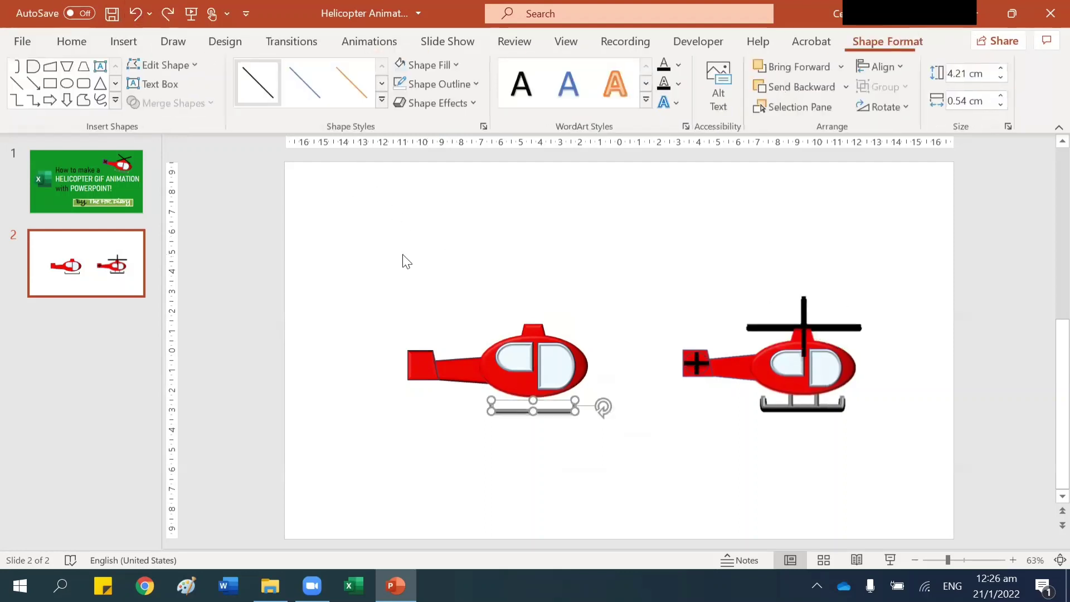
left_click(342, 208)
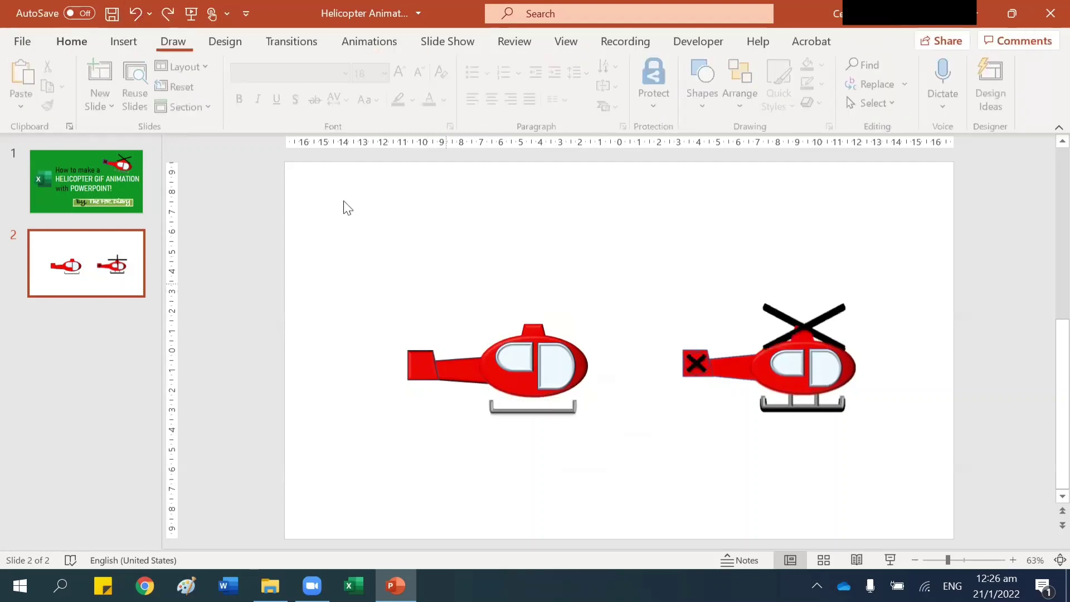
Step: Draw a straight vertical line about 1.67 cm long in the empty area above the tail
left_click(123, 42)
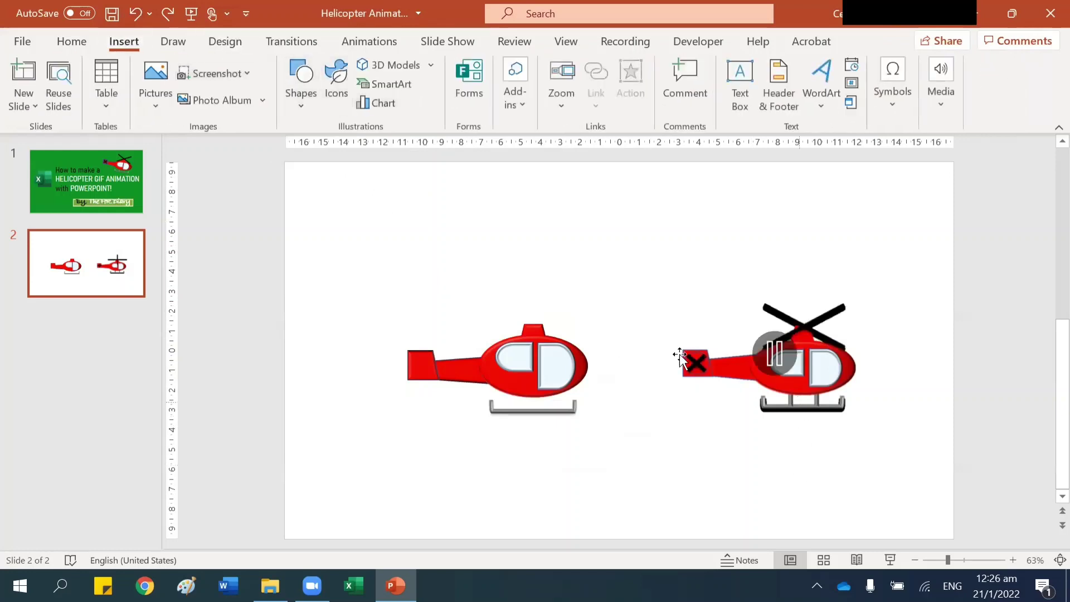
left_click(301, 84)
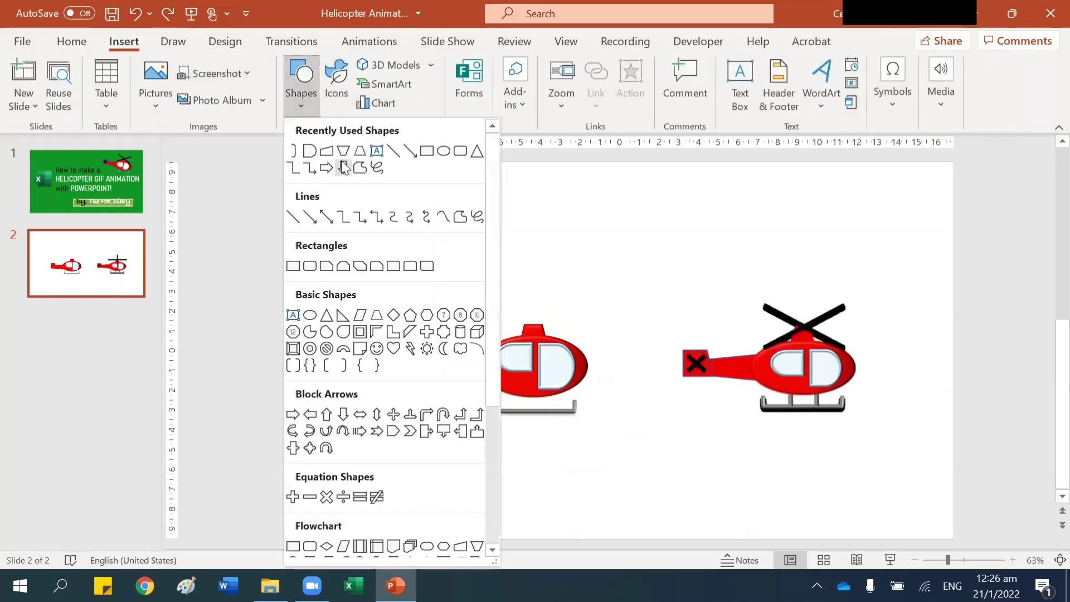
left_click(390, 154)
left_click_drag(408, 272, 408, 304)
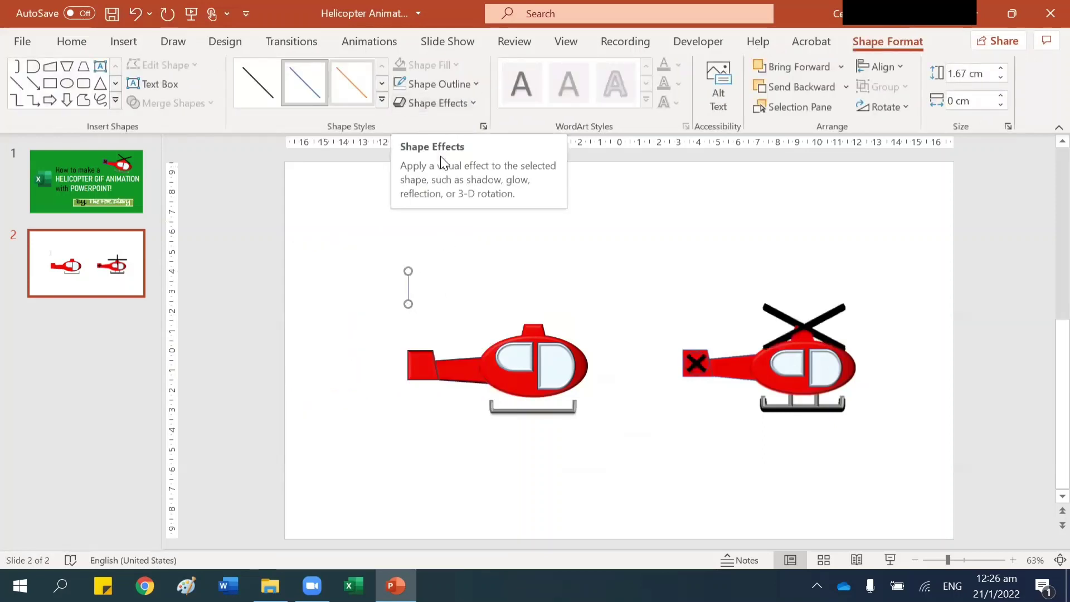
Step: Give the short vertical line the thickest grey theme line style and set its outline weight to 6 pt
left_click(382, 101)
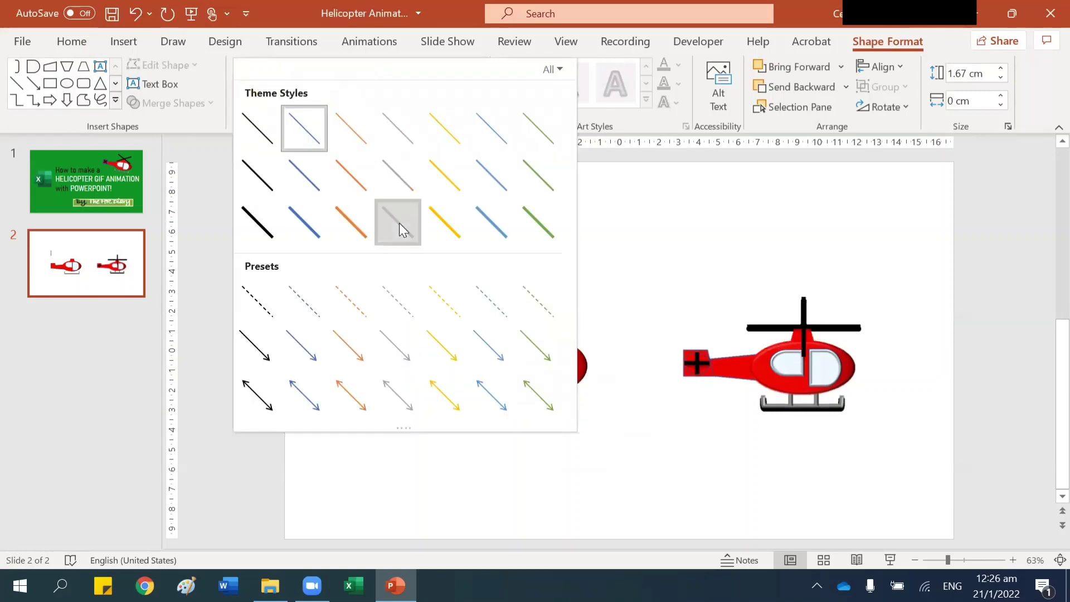
left_click(399, 223)
left_click(429, 102)
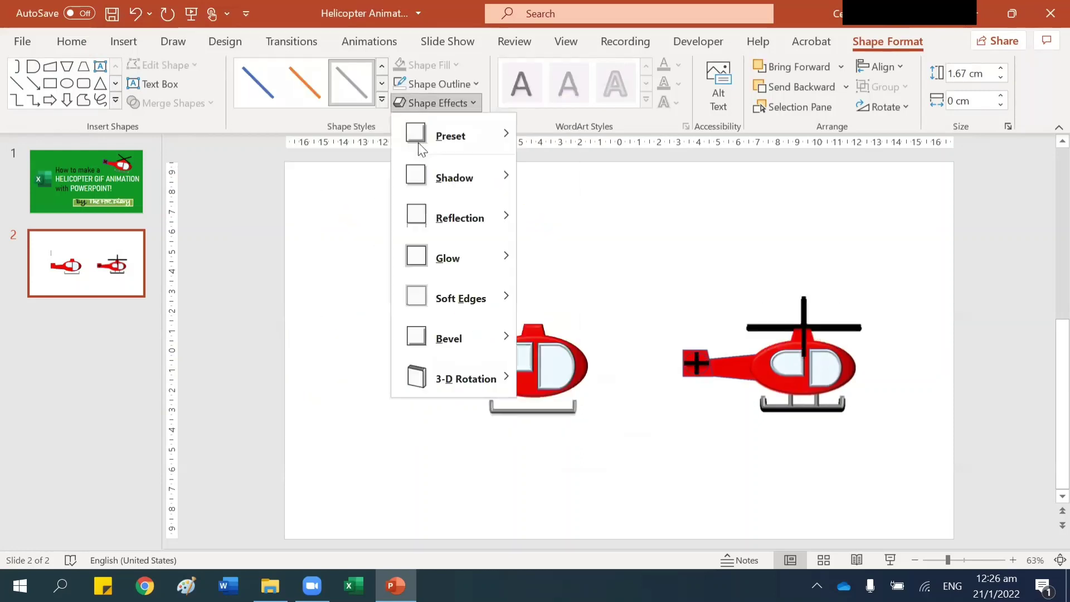
key("Escape")
left_click(436, 84)
mouse_move(508, 341)
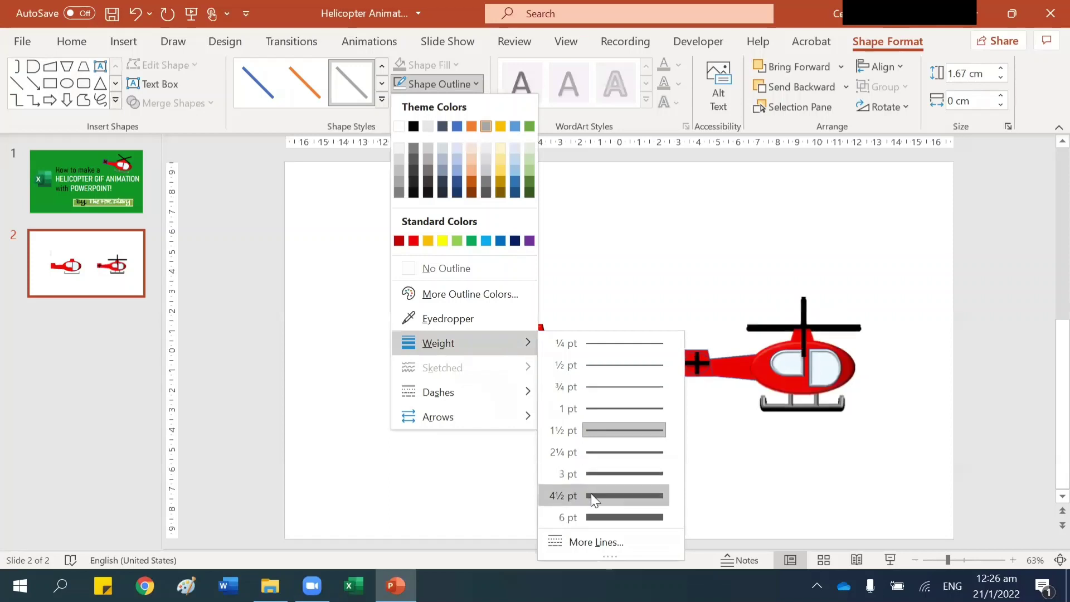
left_click(617, 515)
left_click(550, 420)
Step: Apply the first bevel preset in the Bevel effects to the short vertical line above the tail
left_click(410, 291)
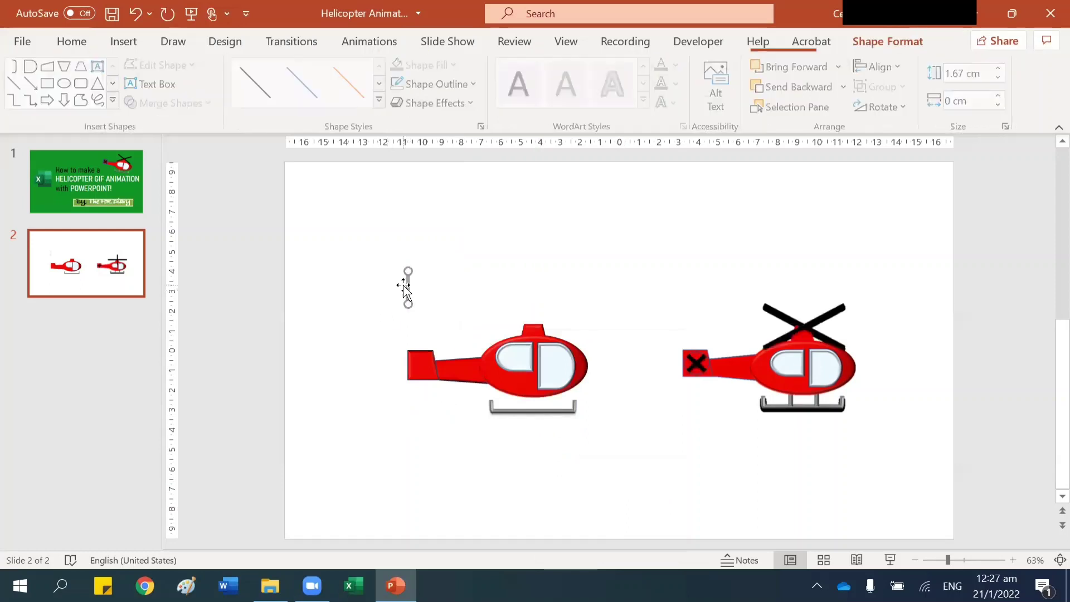
left_click(436, 103)
mouse_move(490, 333)
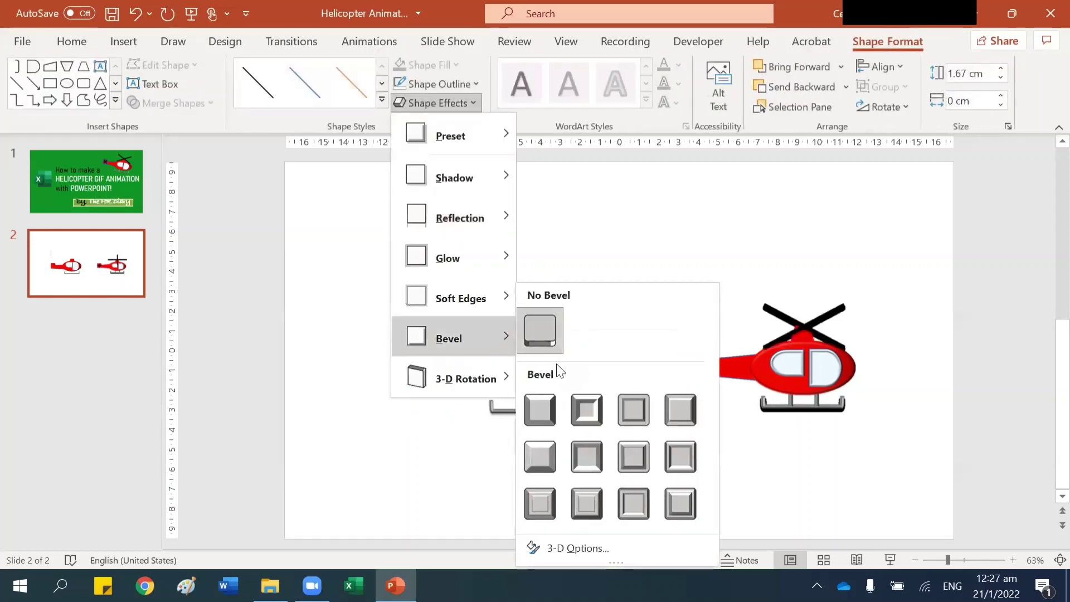
left_click(549, 413)
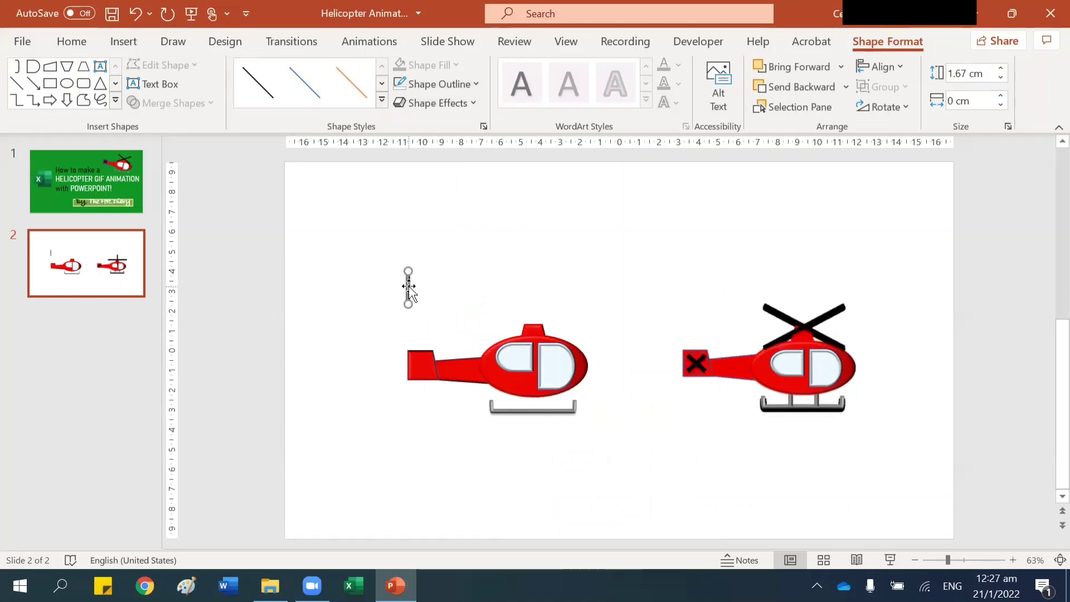
Step: Duplicate the short vertical line and place both lines as struts between the cabin and the landing skid
left_click(457, 280)
key("ctrl+v")
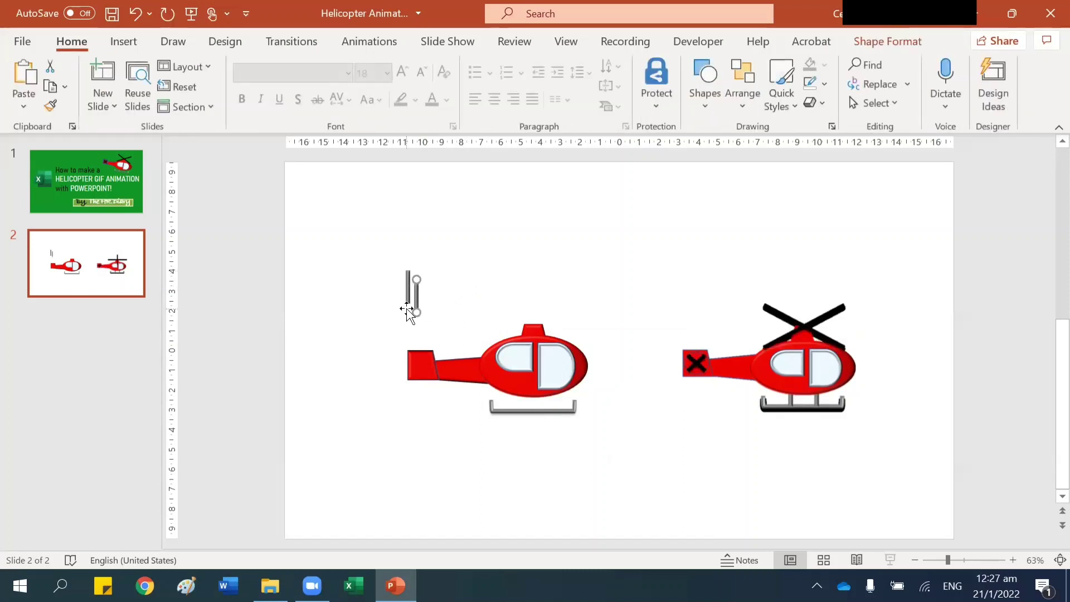
left_click_drag(417, 301, 544, 404)
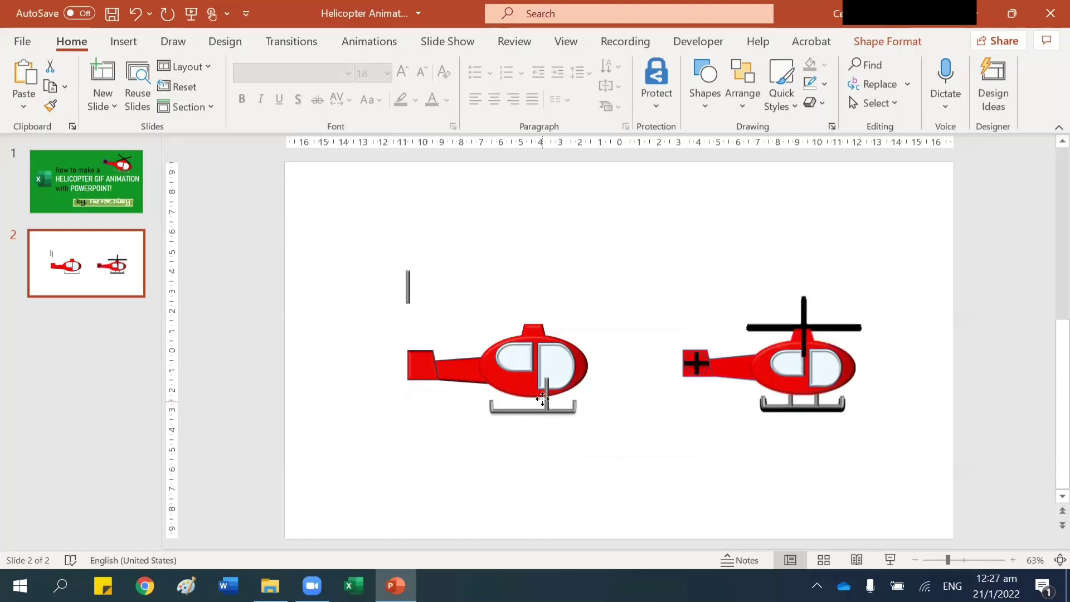
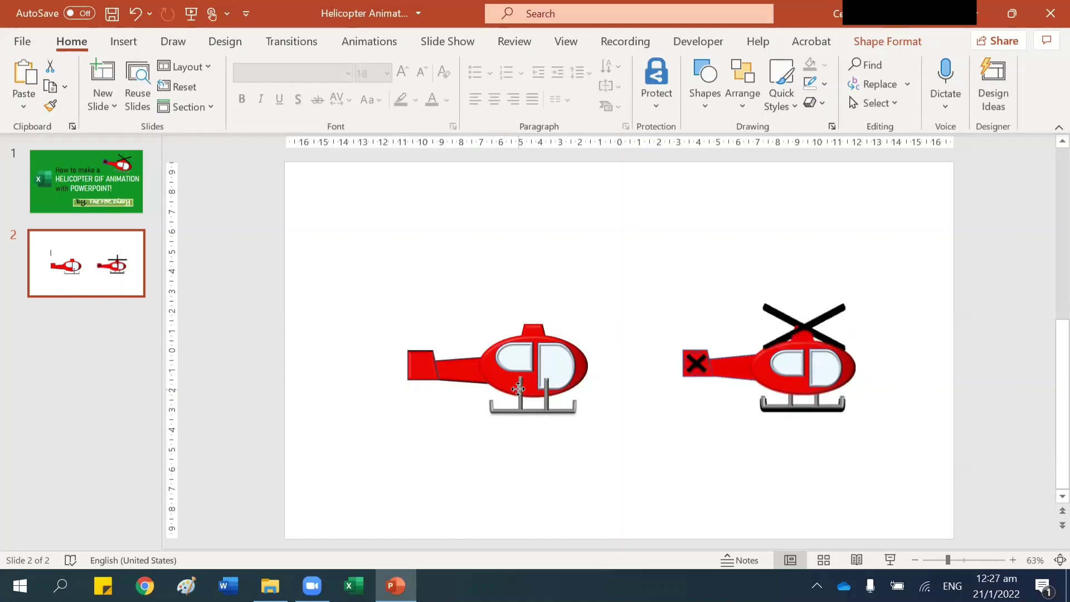
left_click(507, 260)
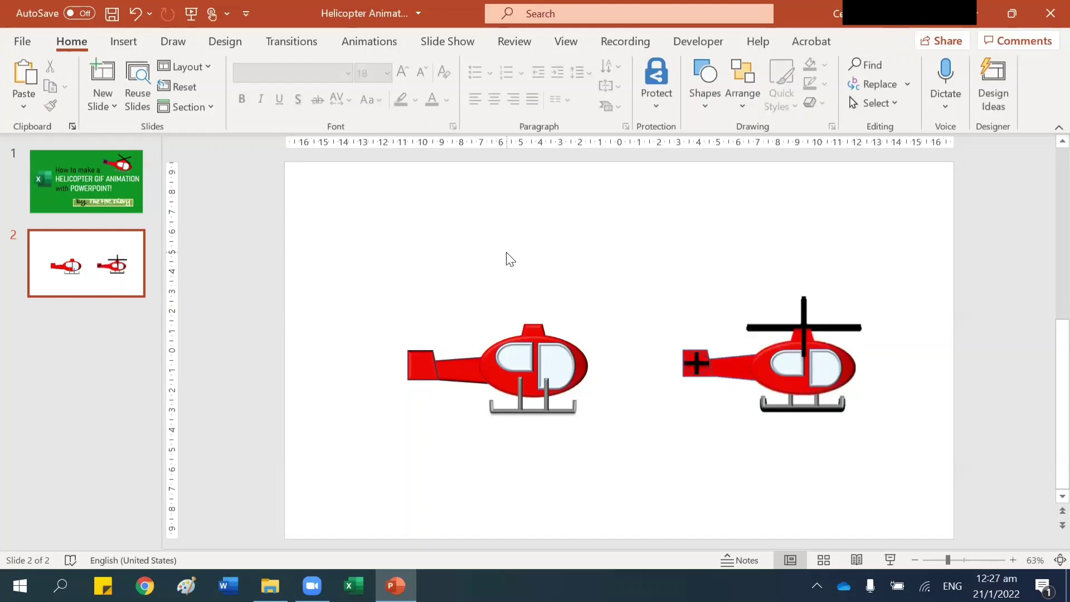
Step: Bring the landing skid to the front of the two vertical struts
left_click(563, 412)
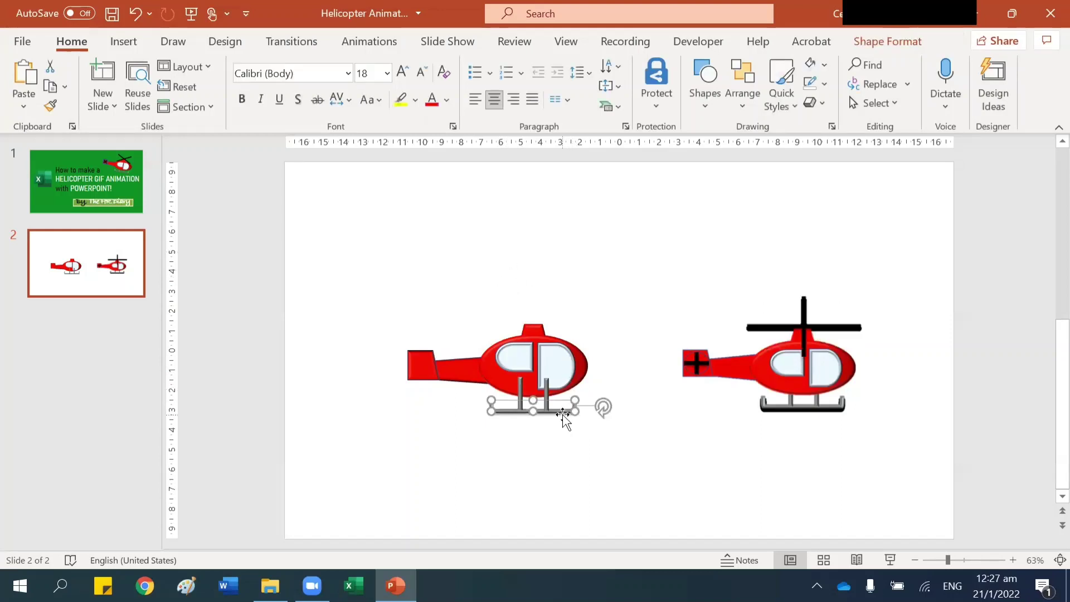
right_click(561, 412)
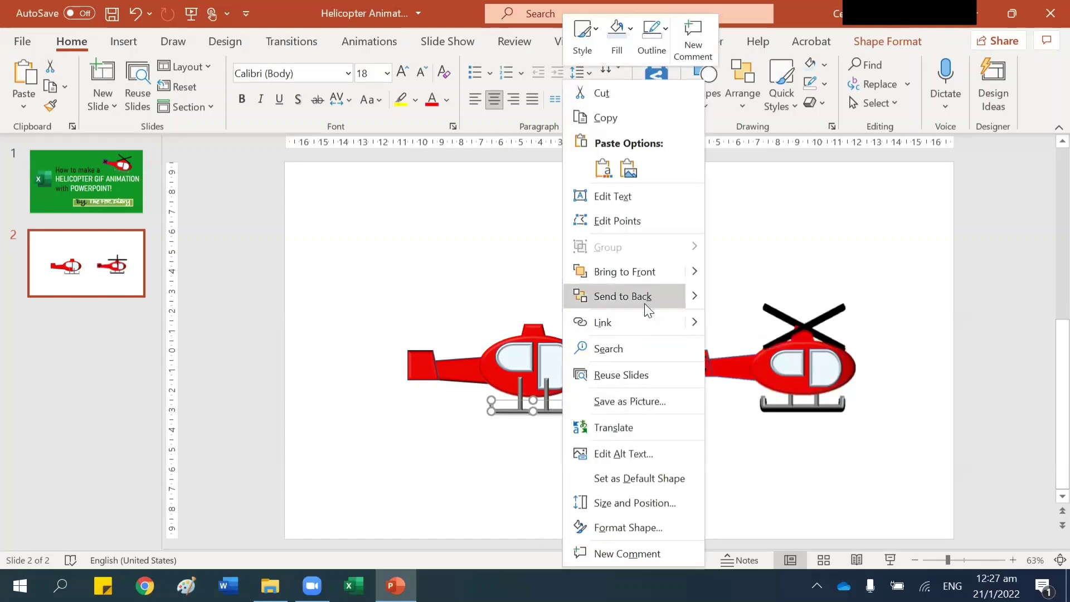
left_click(655, 271)
left_click(662, 284)
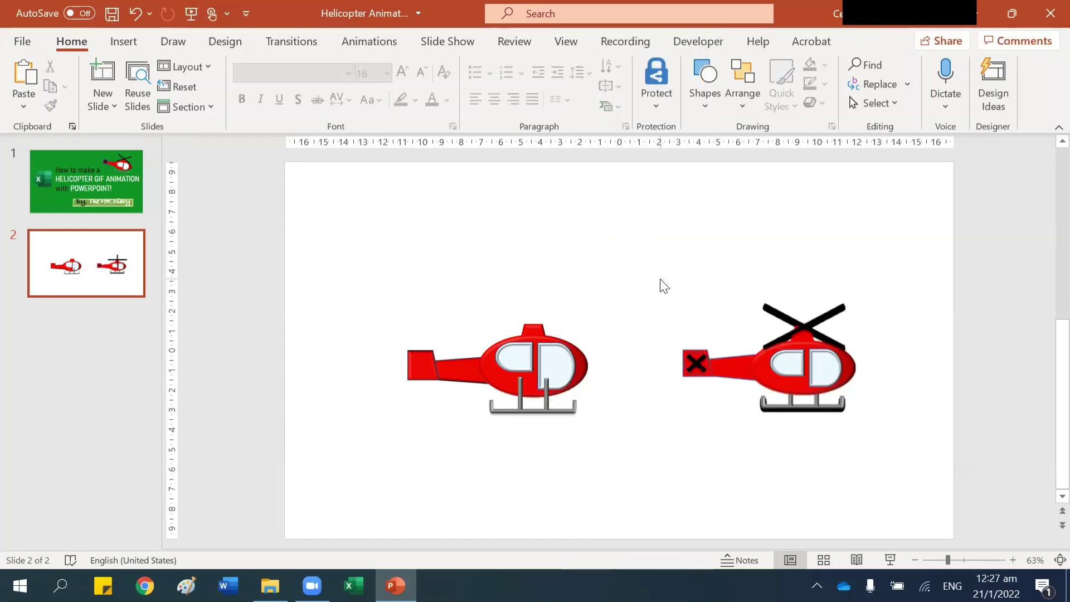
Step: Group the landing skid with its two struts and send the group to the back, behind the cabin
left_click_drag(608, 437, 473, 373)
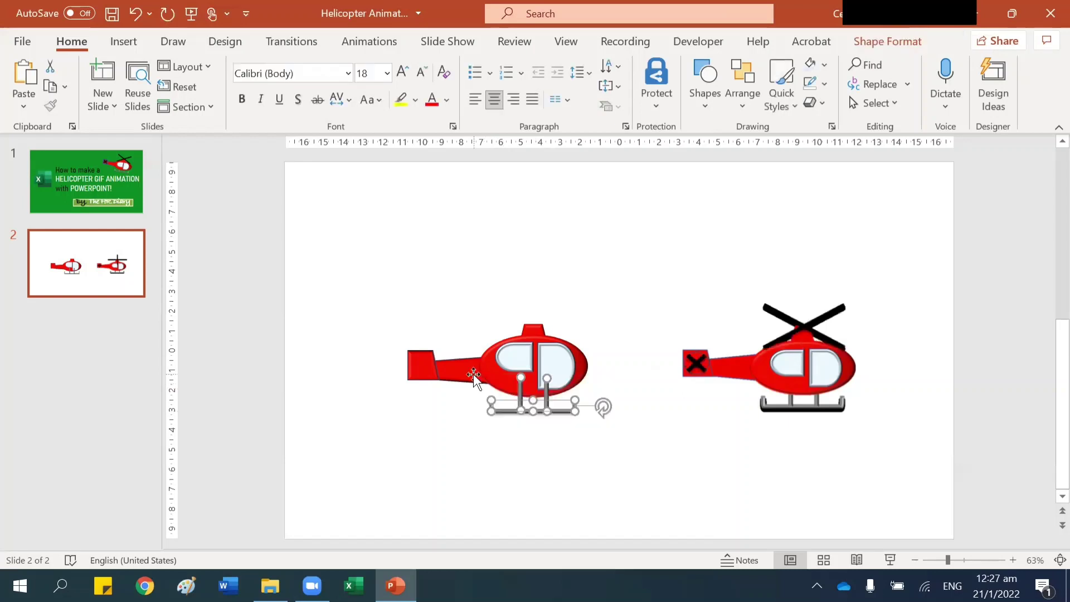
right_click(548, 400)
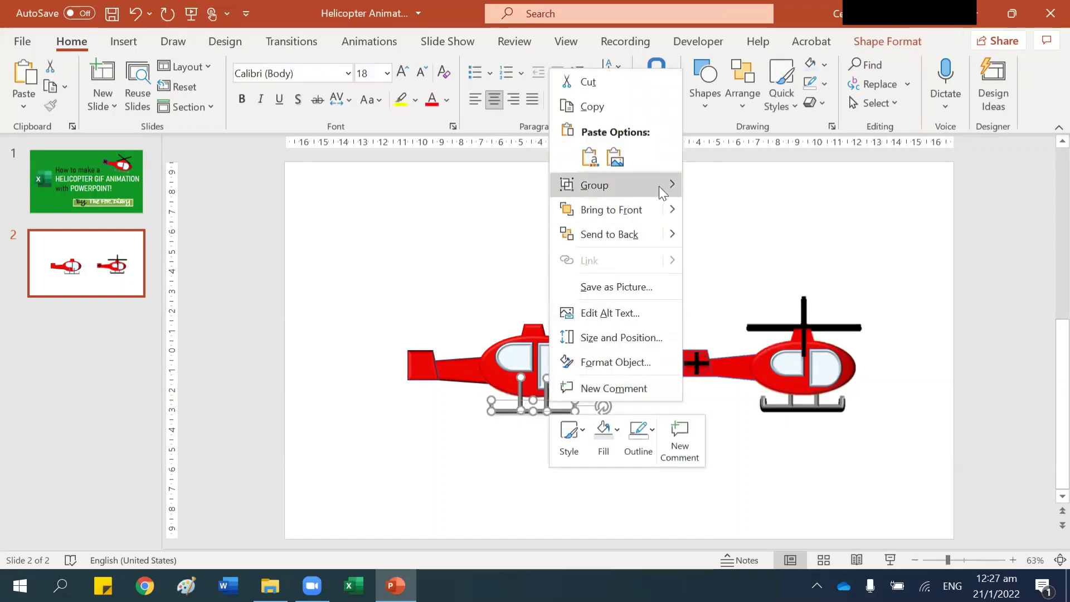
mouse_move(659, 186)
left_click(706, 184)
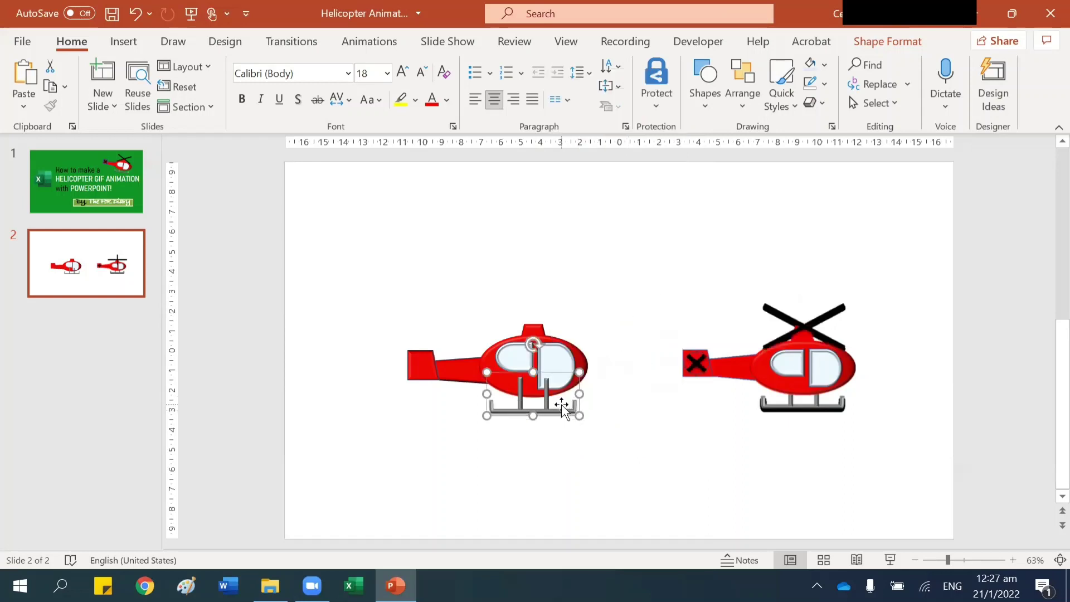
right_click(562, 411)
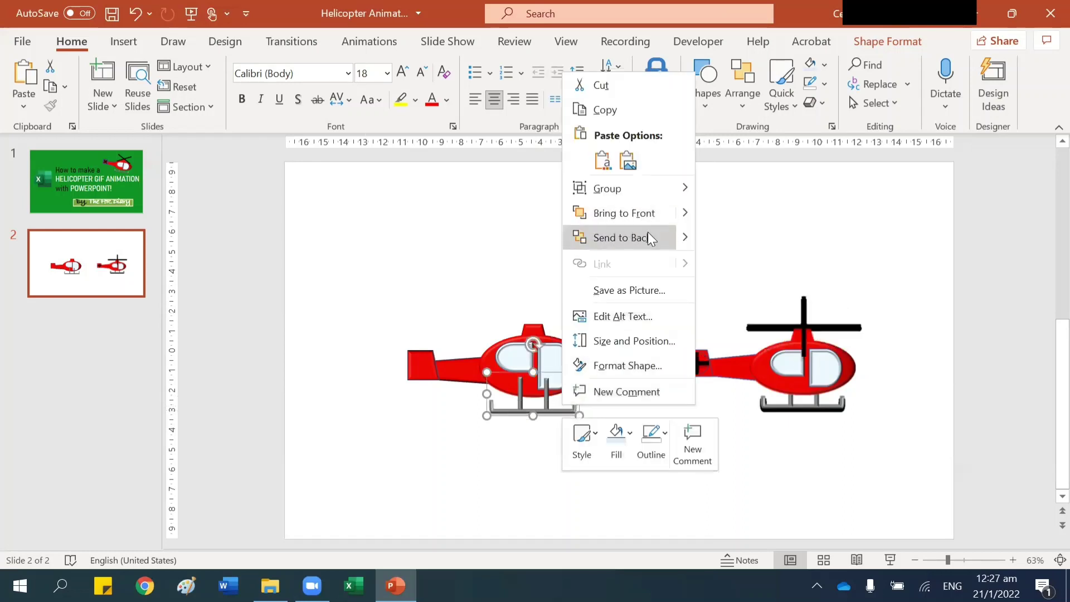
left_click(648, 238)
left_click(649, 260)
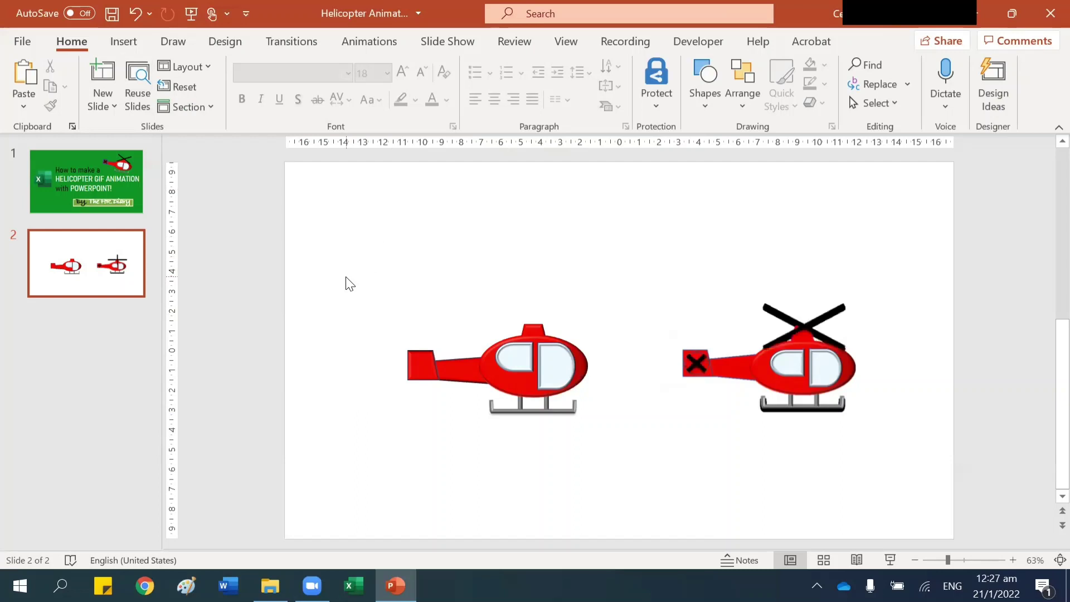
Step: Group all parts of the helicopter being built, including tail, cabin, windows, mast and landing skid, into one object
left_click_drag(363, 302, 631, 449)
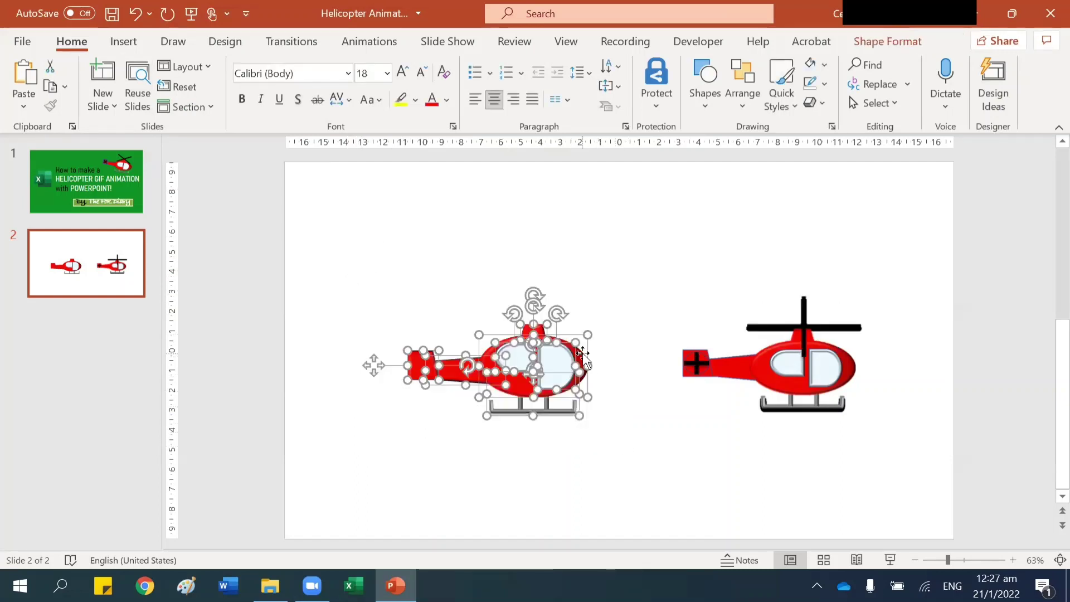
right_click(582, 360)
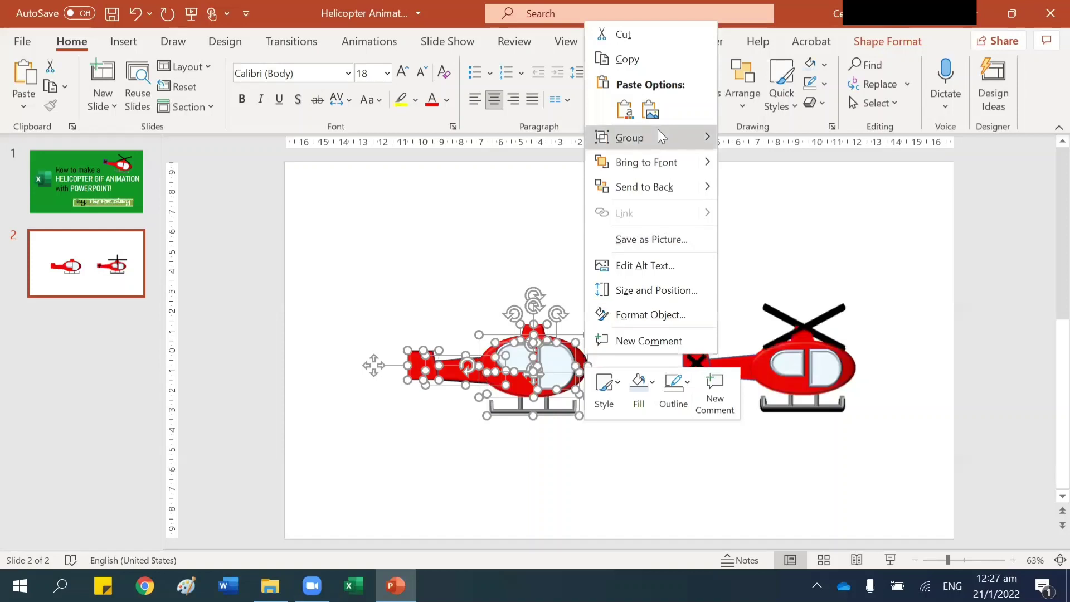
mouse_move(659, 137)
left_click(742, 138)
left_click(674, 290)
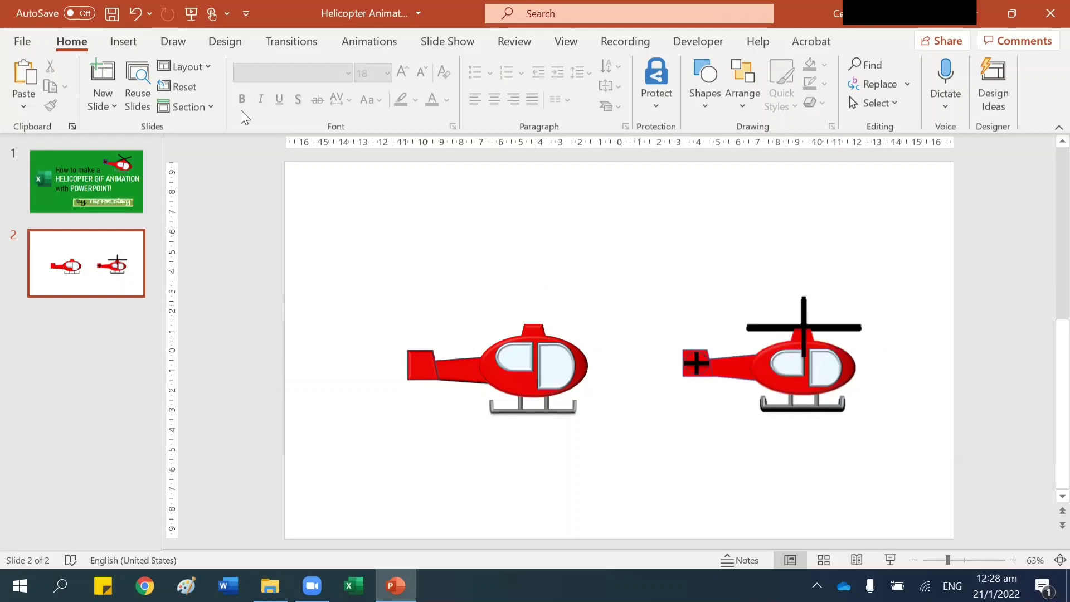
left_click(130, 42)
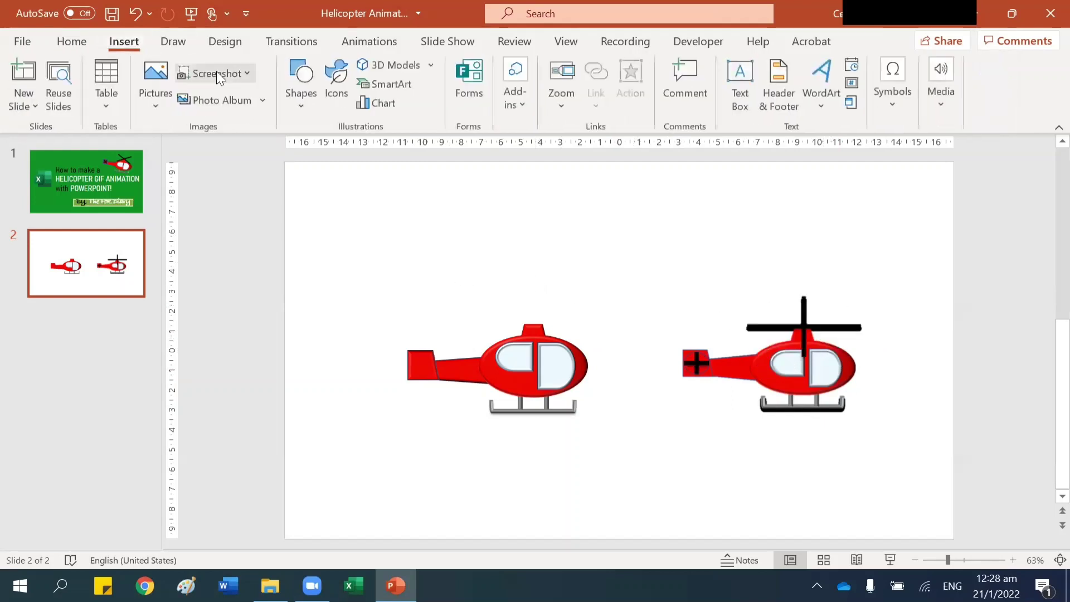
left_click(300, 83)
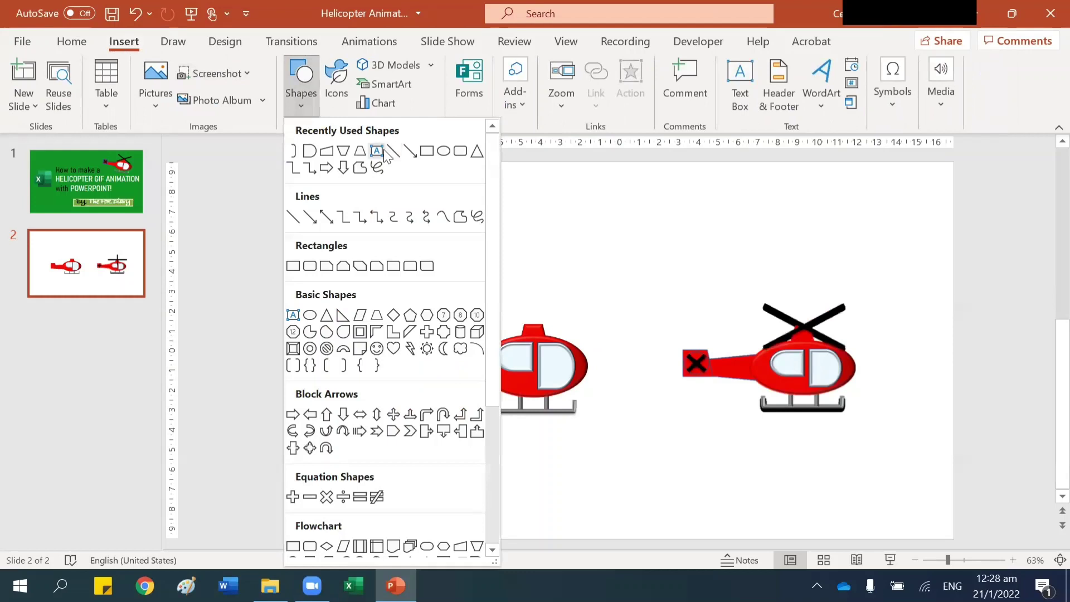
left_click(393, 152)
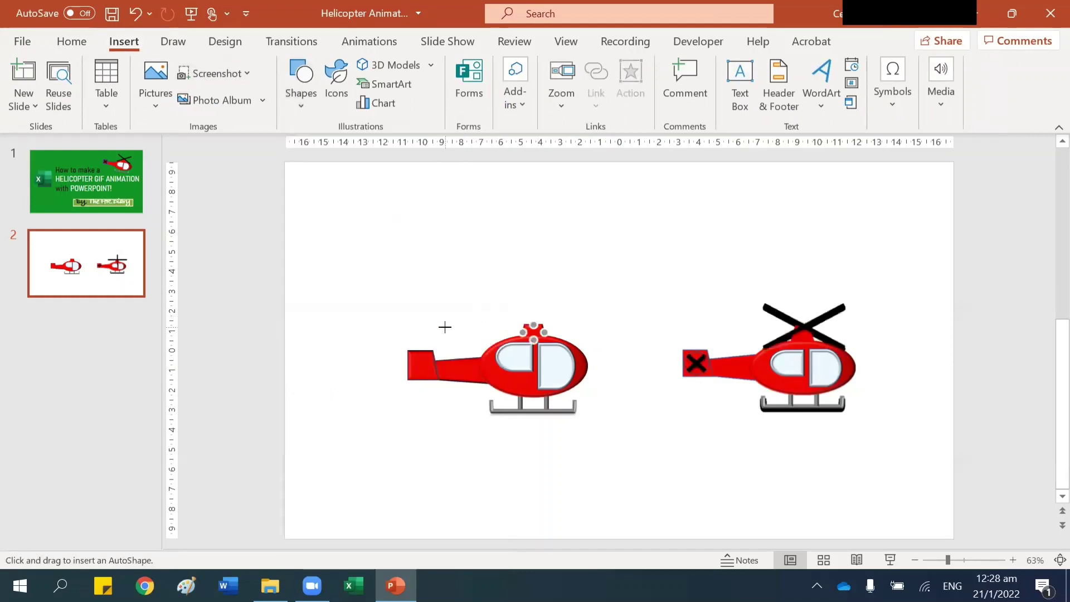
left_click_drag(460, 322, 552, 326)
left_click_drag(655, 319, 609, 269)
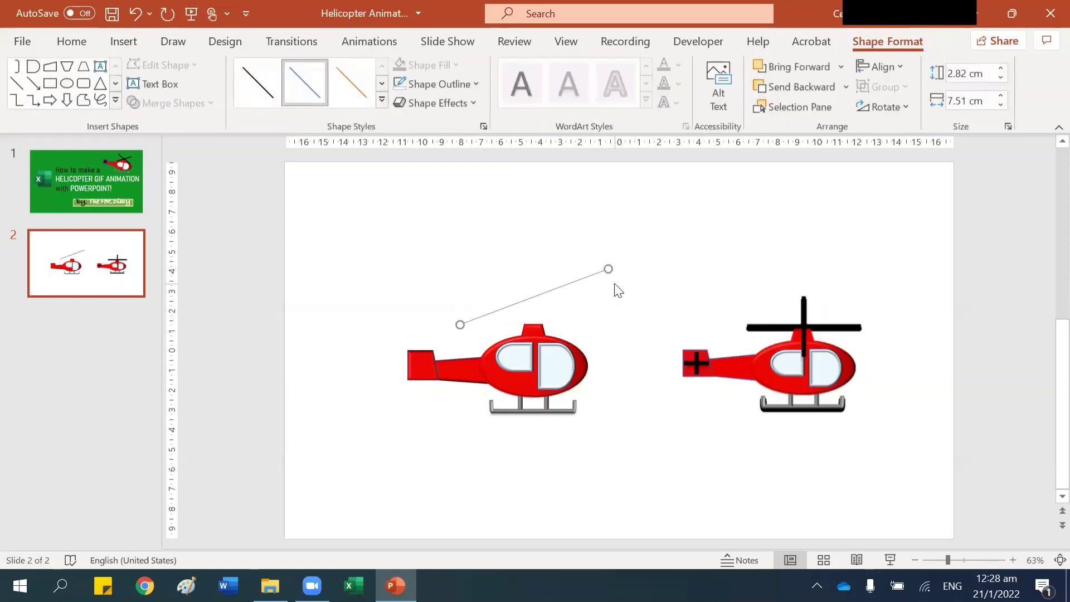
key("ctrl+z")
Step: Draw an ellipse about 7.54 cm wide and 3.13 cm high over the rotor mast and remove its fill
left_click(123, 42)
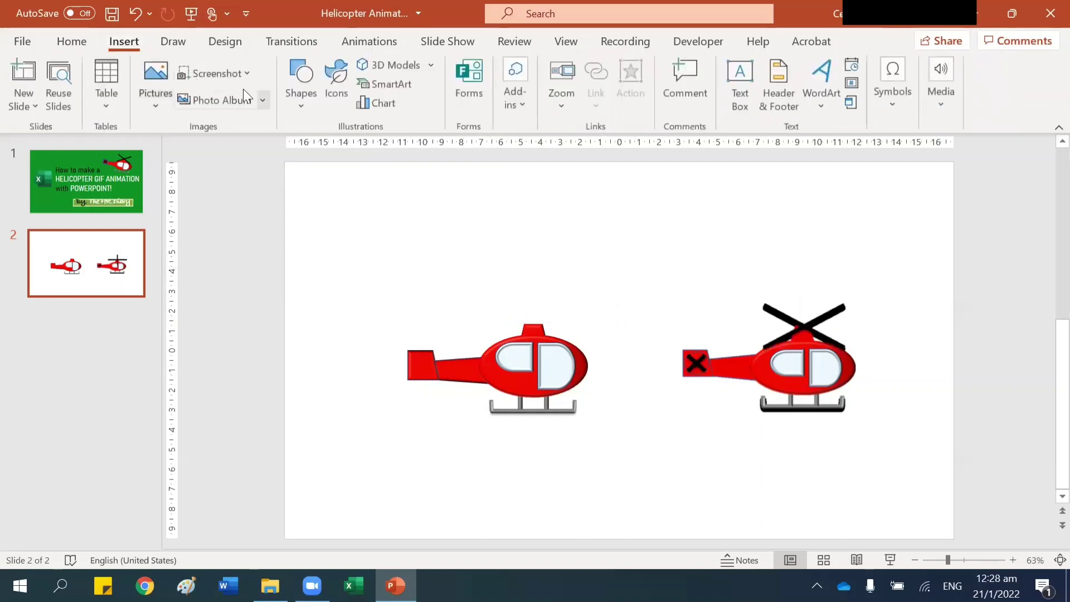
left_click(301, 83)
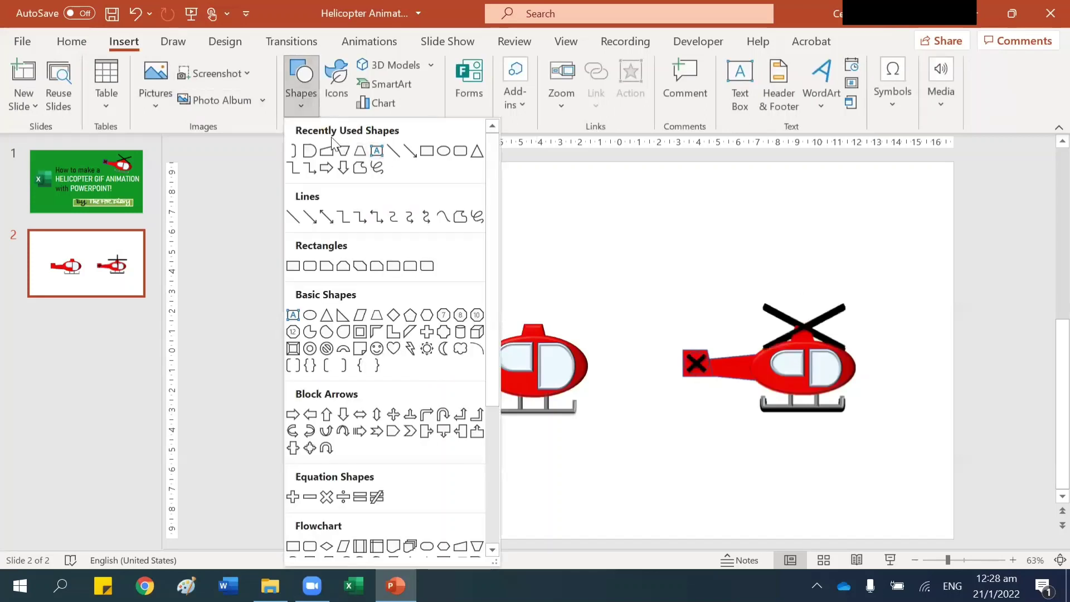
left_click(310, 316)
left_click_drag(480, 301, 539, 290)
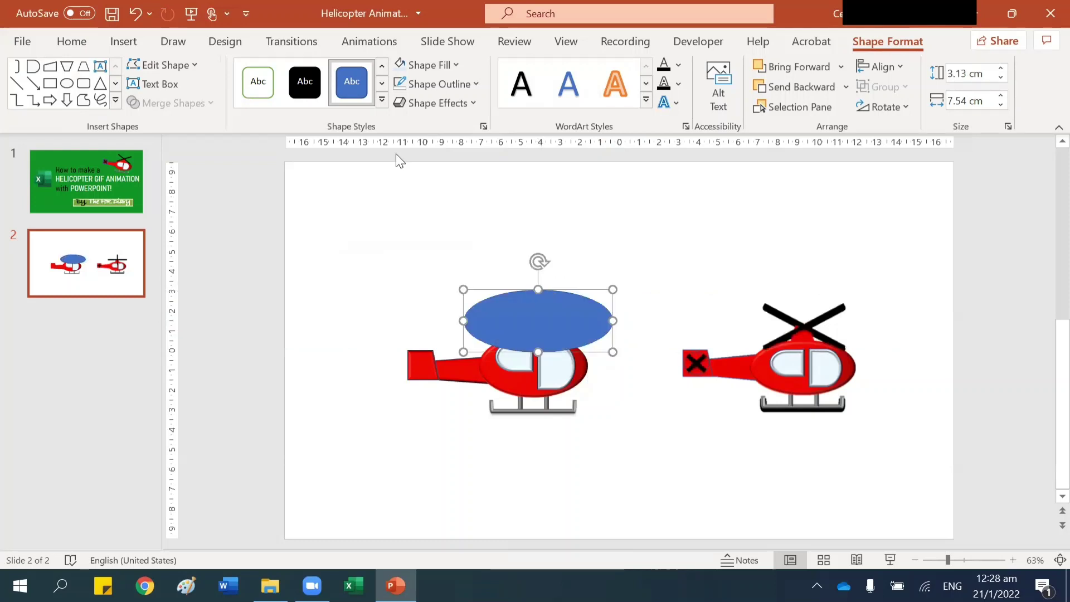
left_click(426, 65)
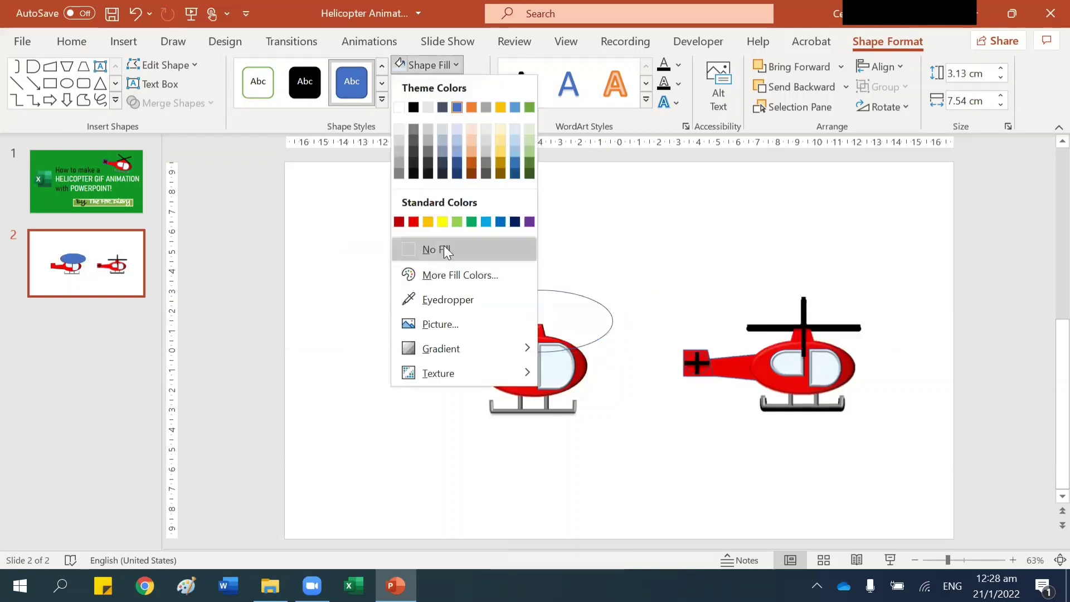
left_click(445, 250)
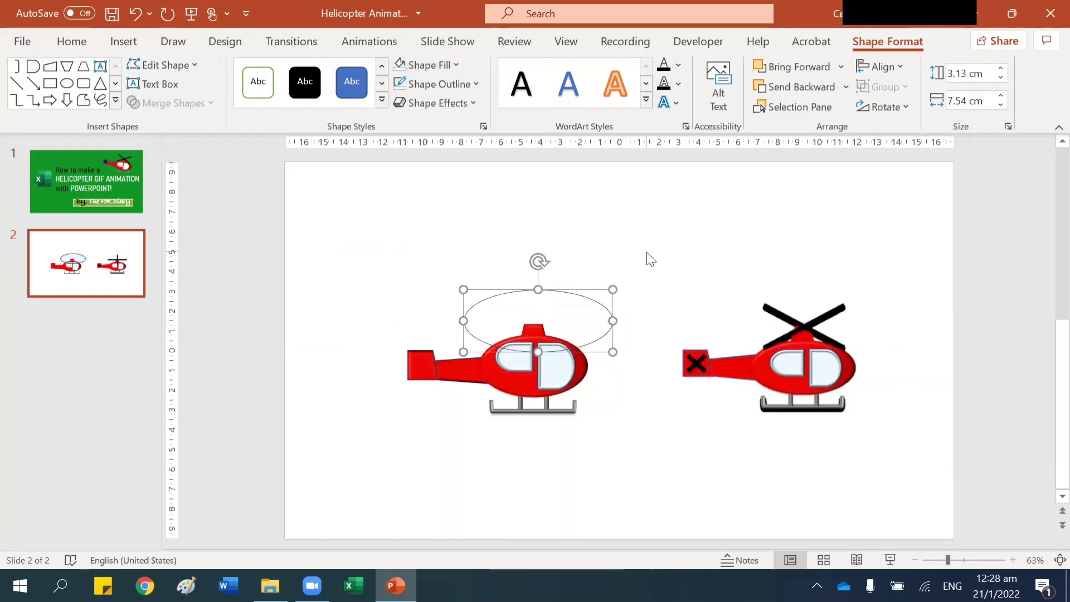
Step: Move the unfilled ellipse so that it is centred horizontally on the helicopter's rotor mast
left_click(578, 327)
left_click(608, 315)
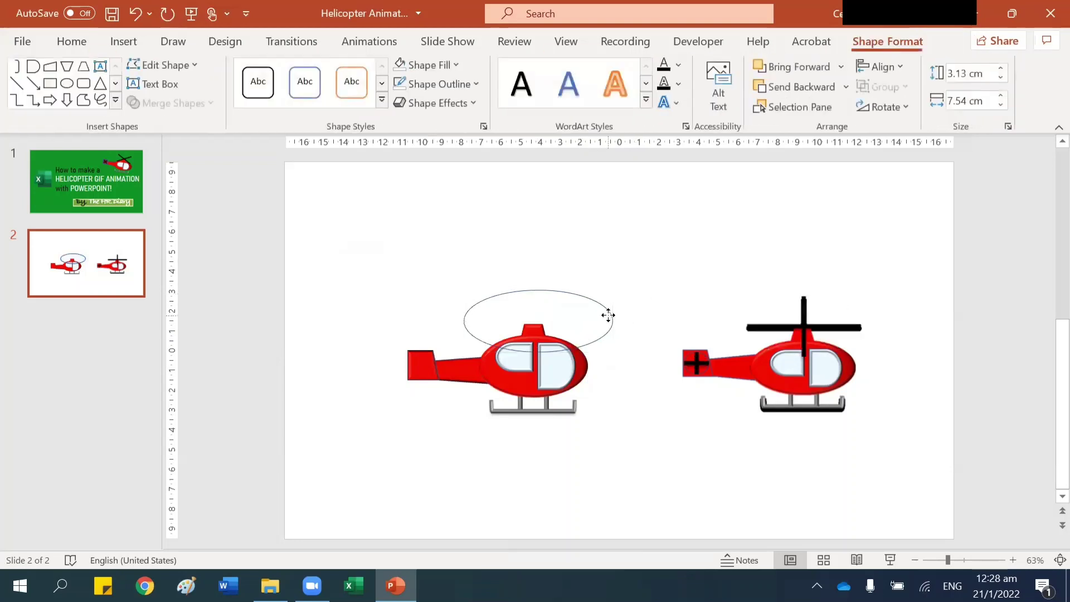
left_click_drag(608, 315, 602, 341)
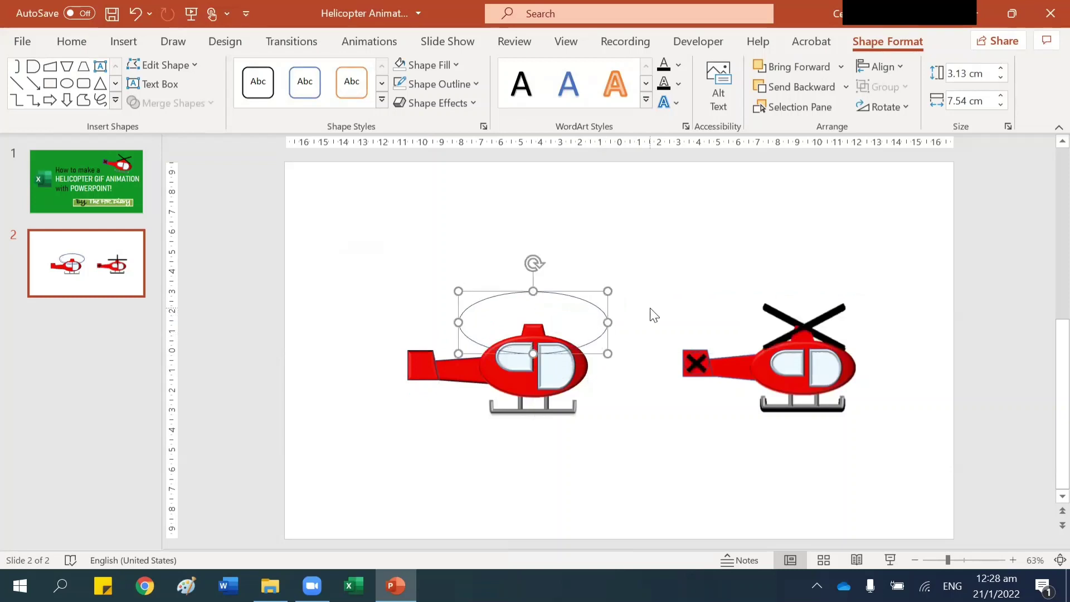
left_click(661, 312)
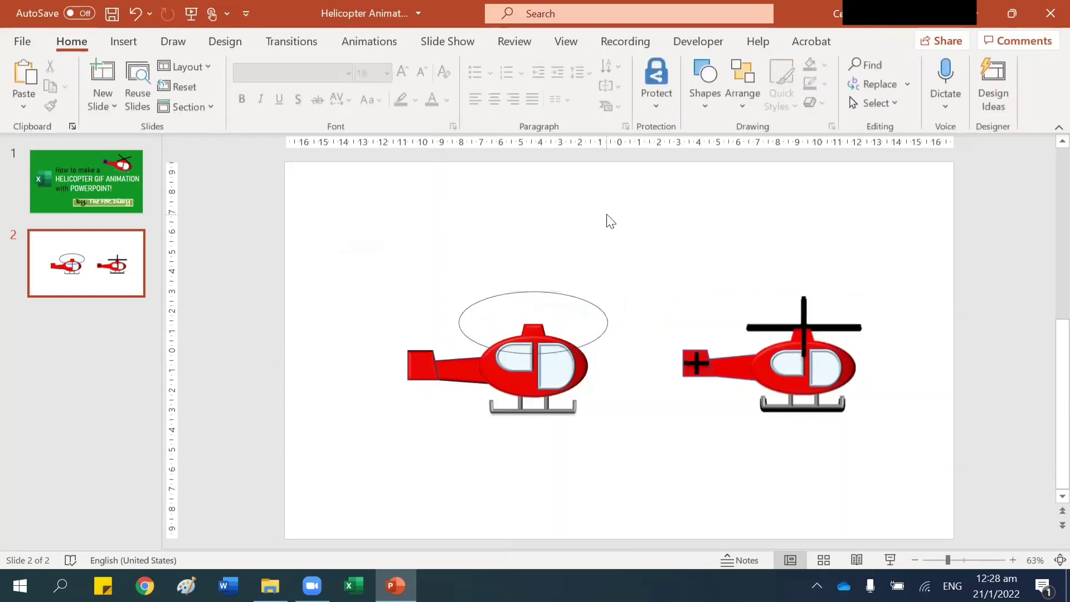
Step: Draw a horizontal line about 7.54 cm long between the ellipse's side points and give it the thickest black theme line style
left_click(123, 42)
left_click(301, 83)
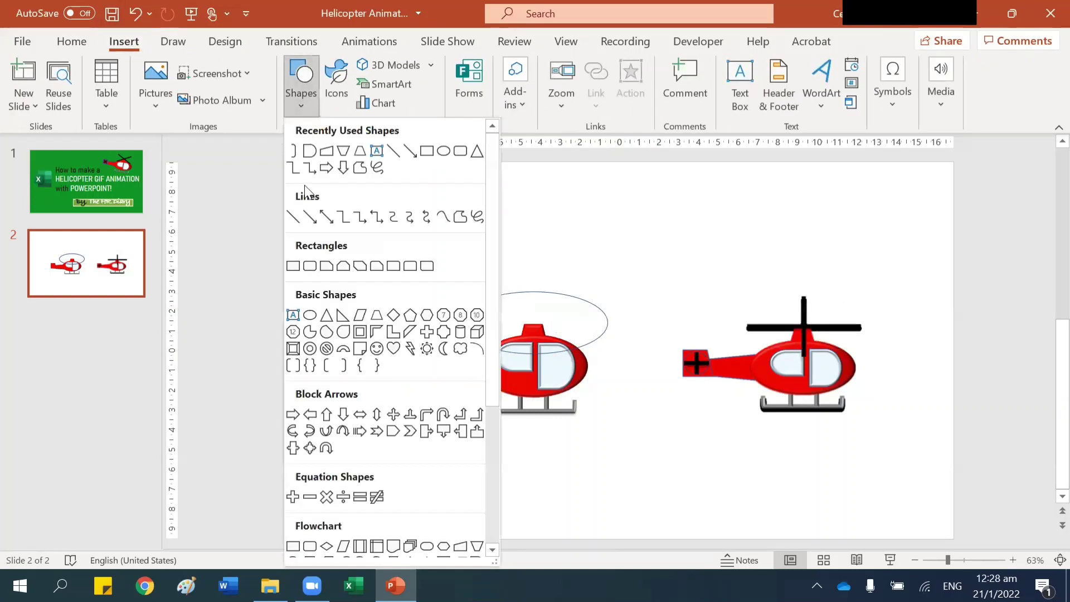
left_click(294, 219)
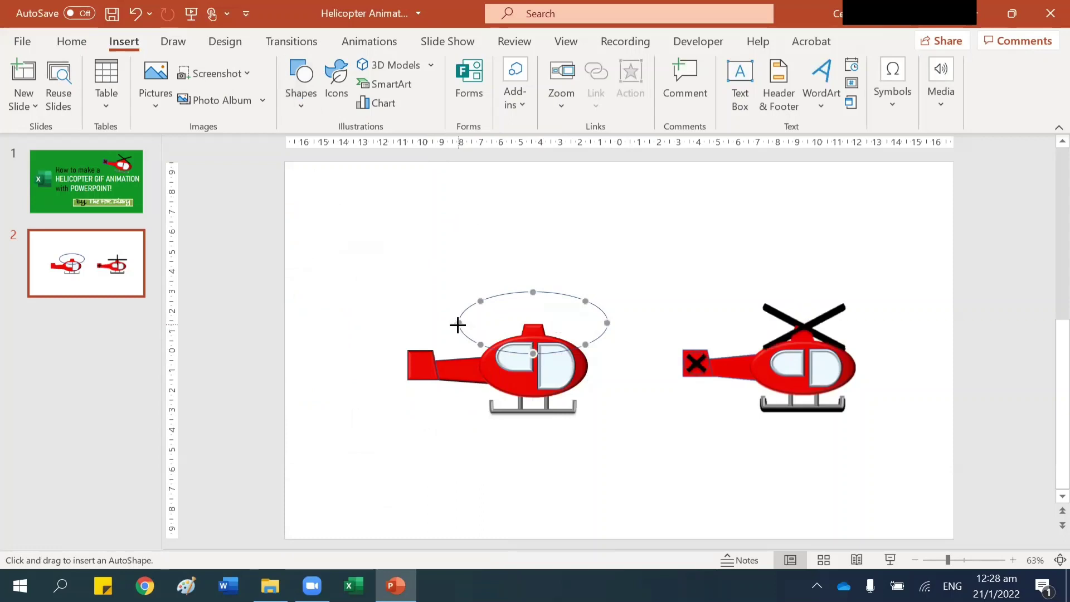
left_click_drag(458, 322, 608, 323)
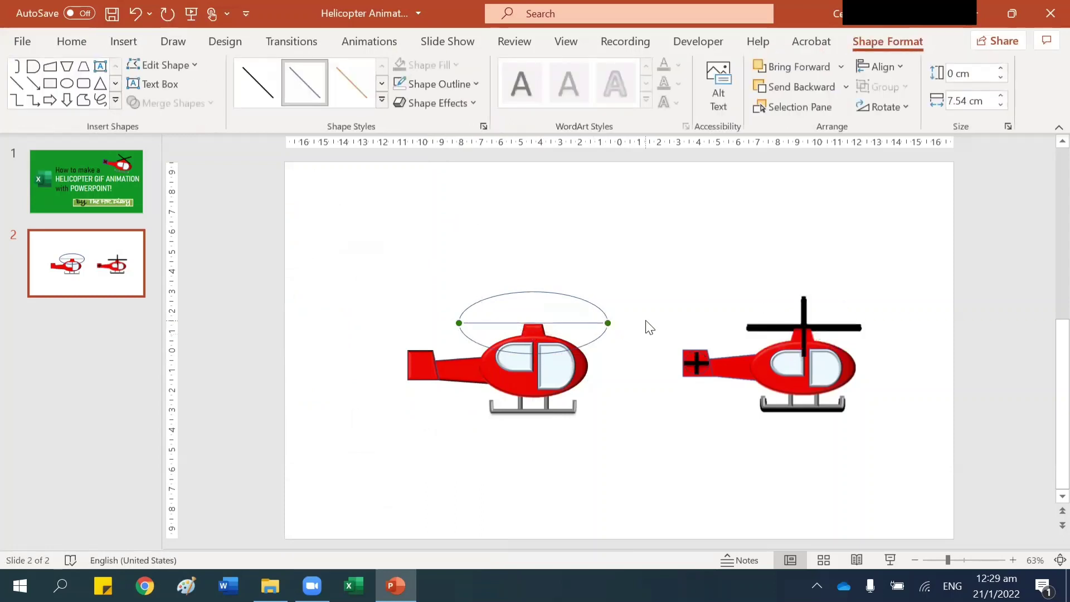
left_click(382, 101)
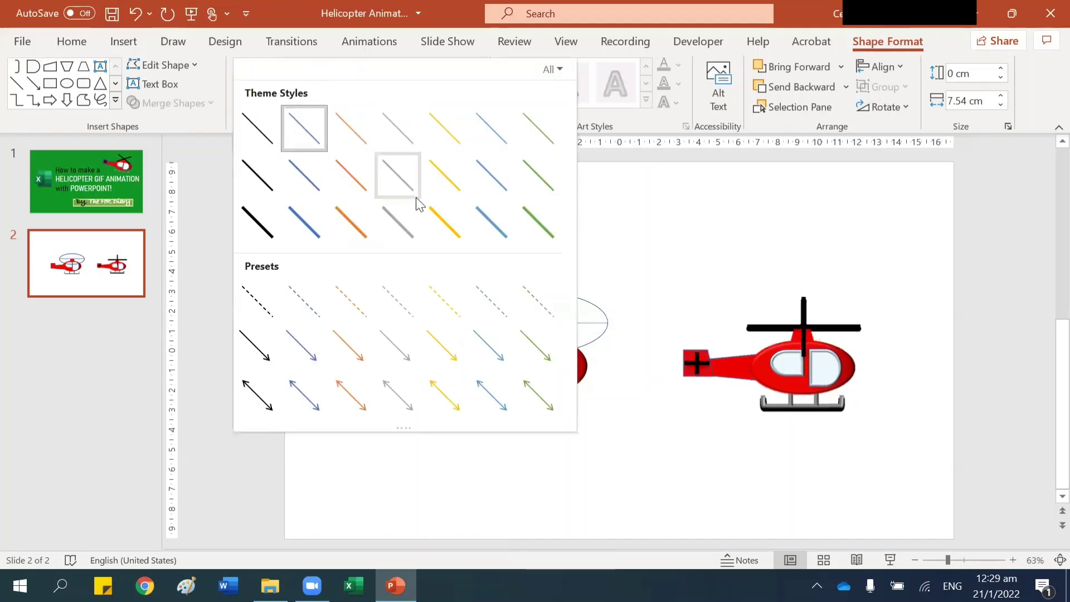
left_click(262, 218)
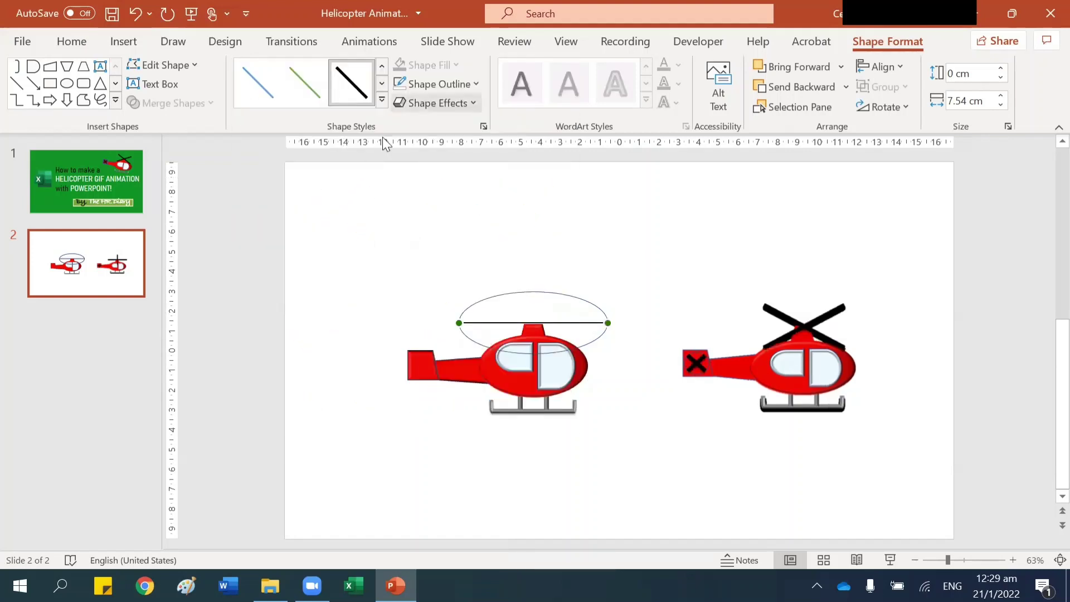
Step: Set the outline weight of the horizontal rotor blade line to 6 pt
left_click(437, 103)
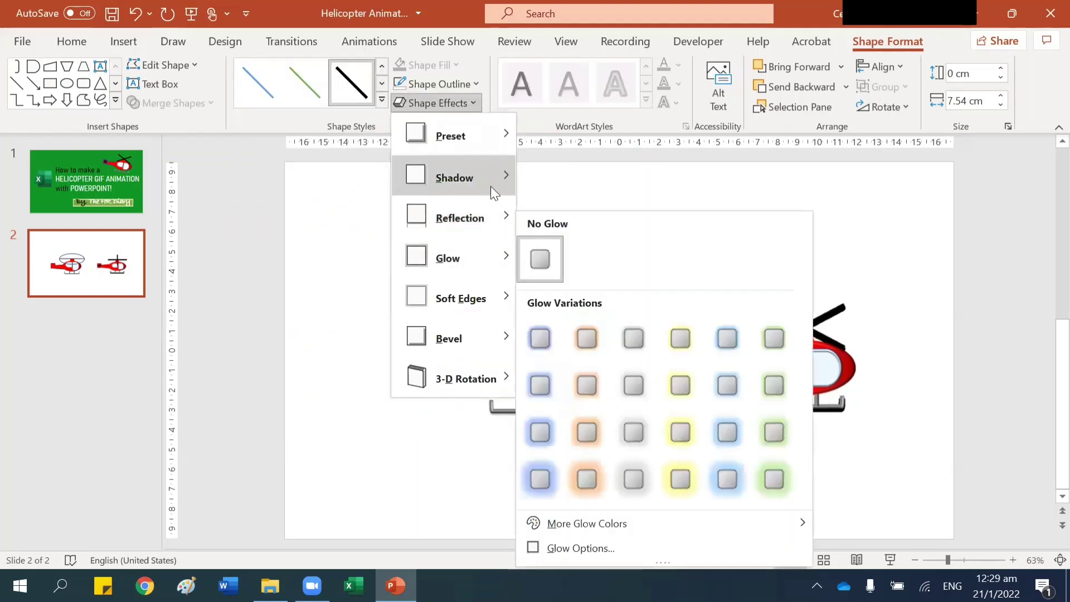
left_click(439, 83)
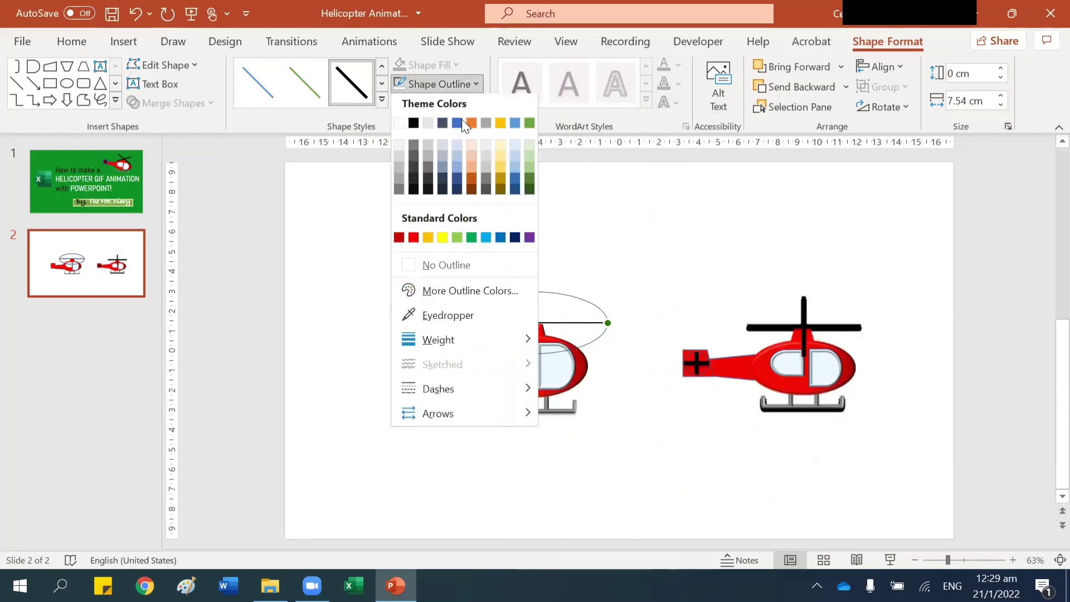
mouse_move(502, 345)
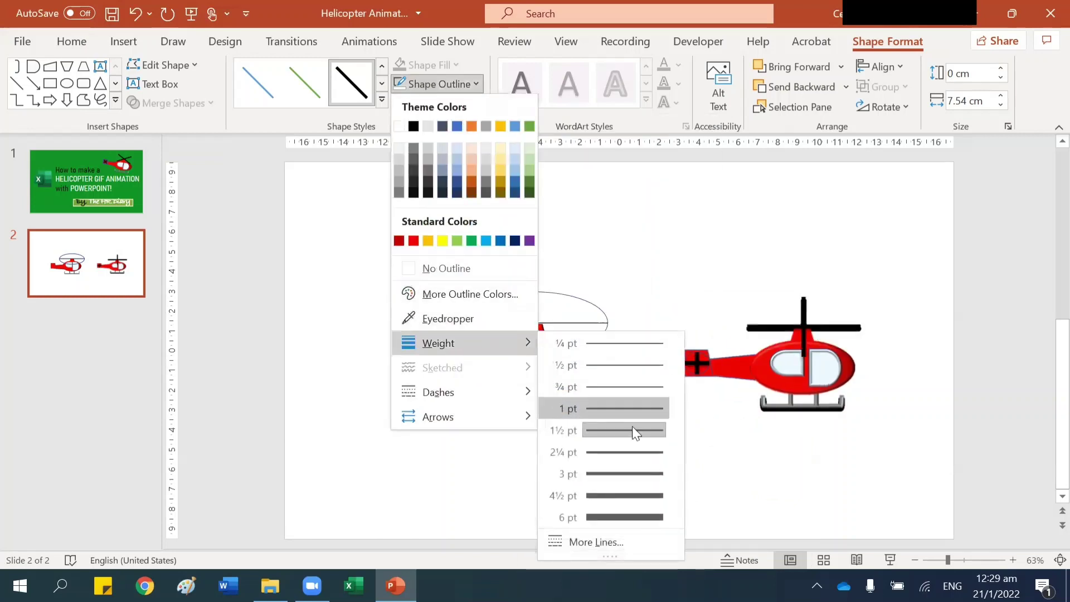
left_click(629, 517)
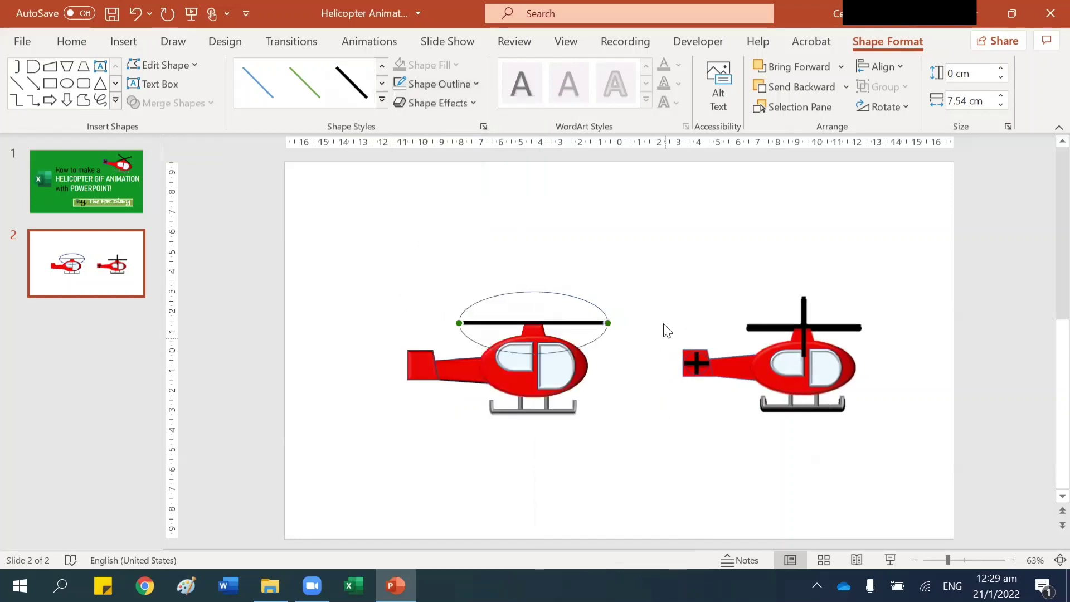
left_click(654, 306)
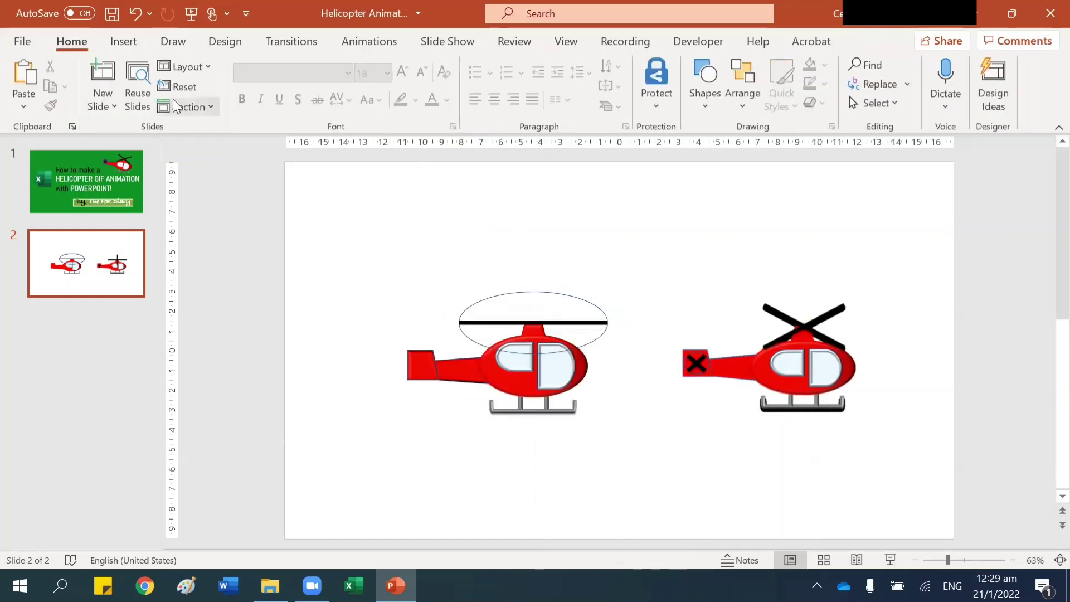
Step: Draw a vertical line about 3.3 cm high from the ellipse's top point down over the rotor mast
left_click(114, 43)
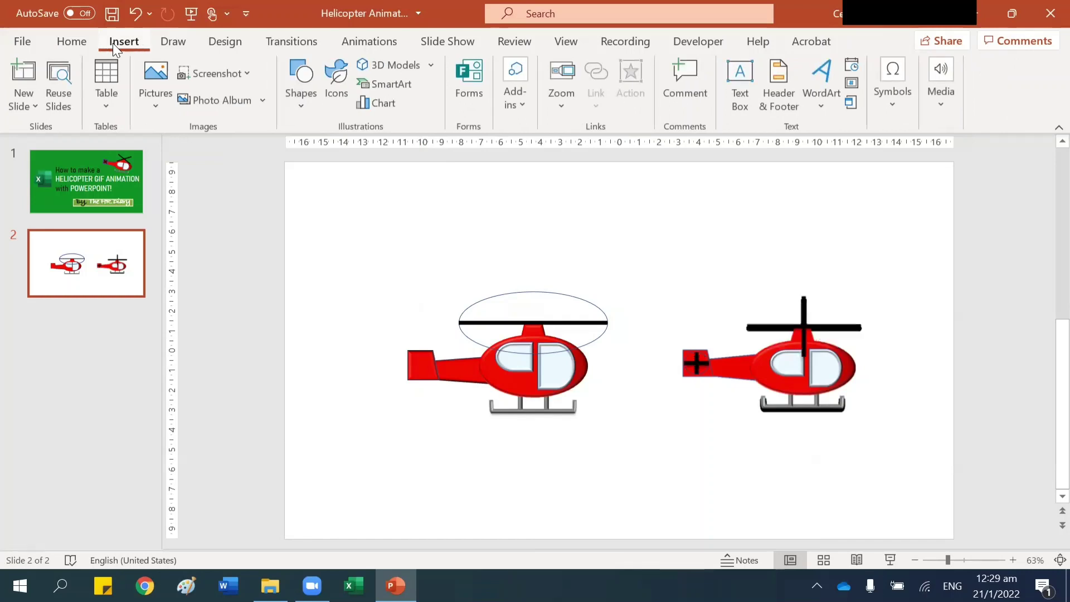
left_click(301, 84)
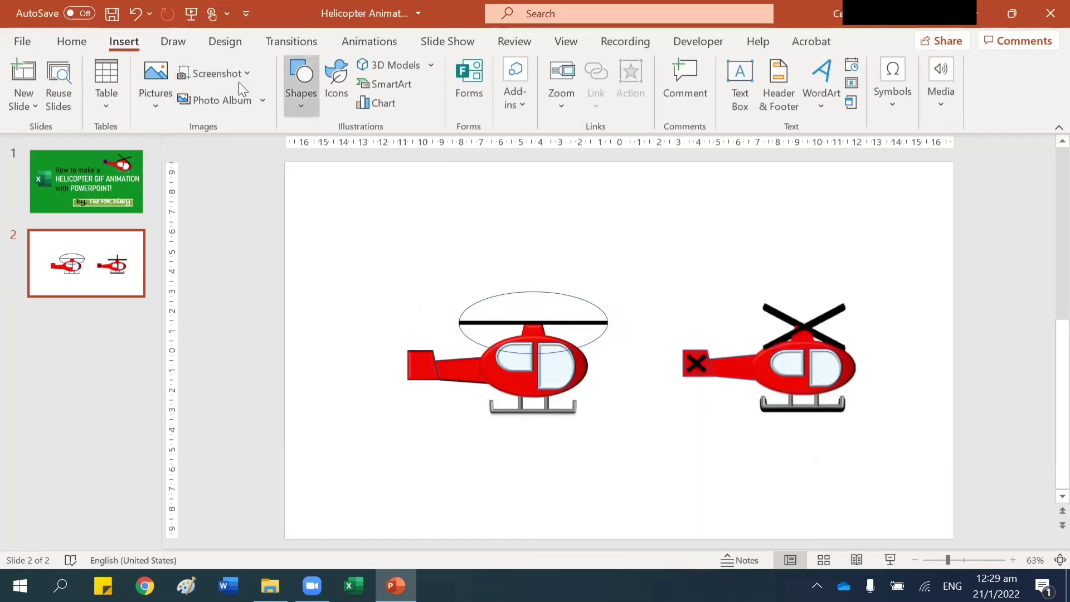
left_click(293, 216)
left_click_drag(534, 291, 533, 357)
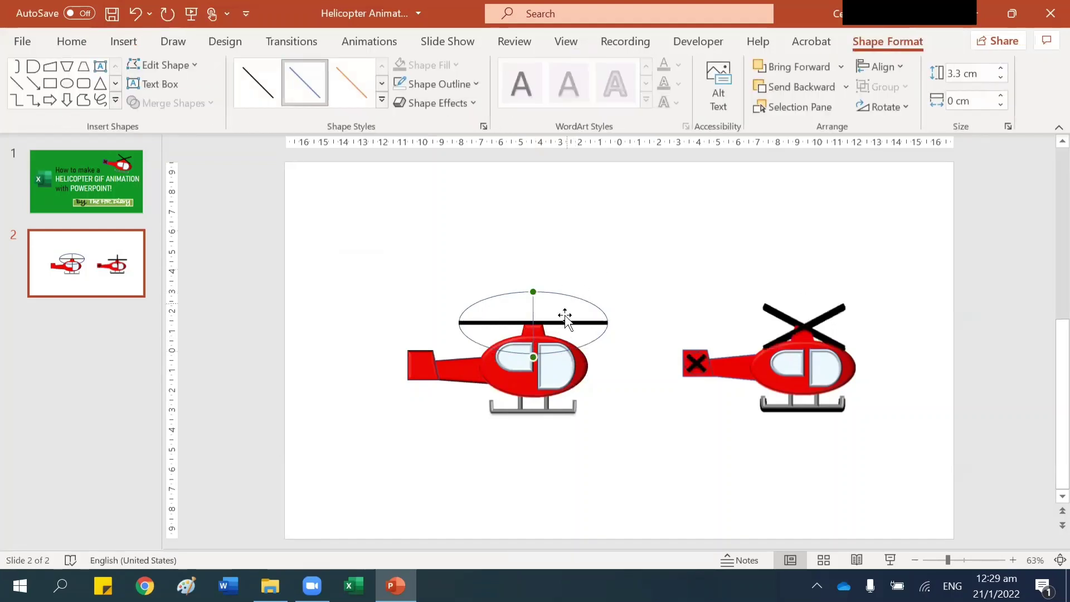
key("alt+j")
key("d")
key("s")
key("e")
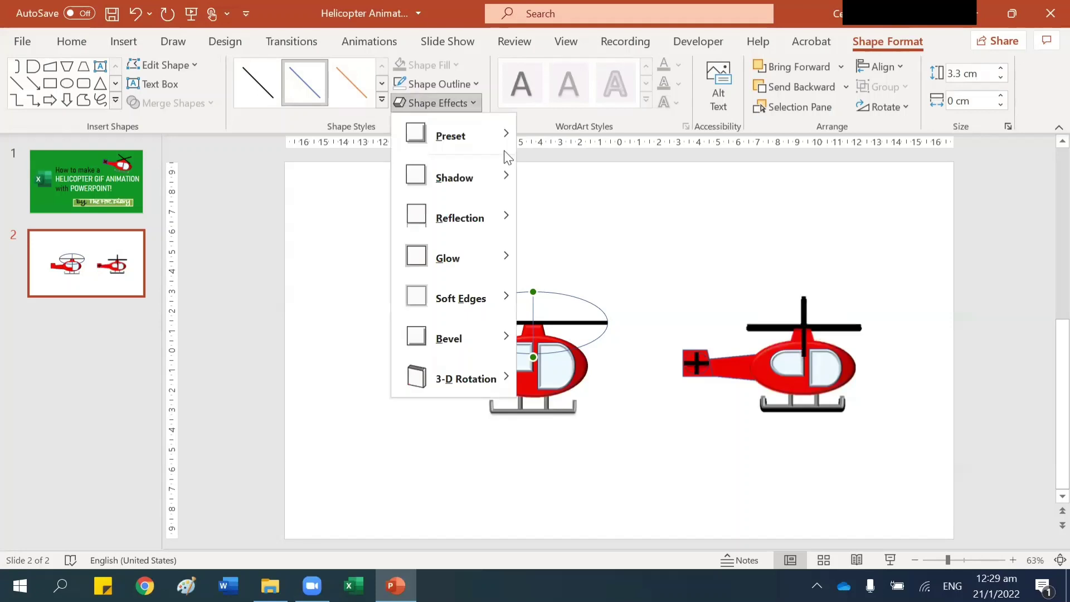
key("Escape")
Step: Give the vertical rotor line the thickest black theme line style and a 6 pt outline weight
key("alt+j")
key("d")
key("k")
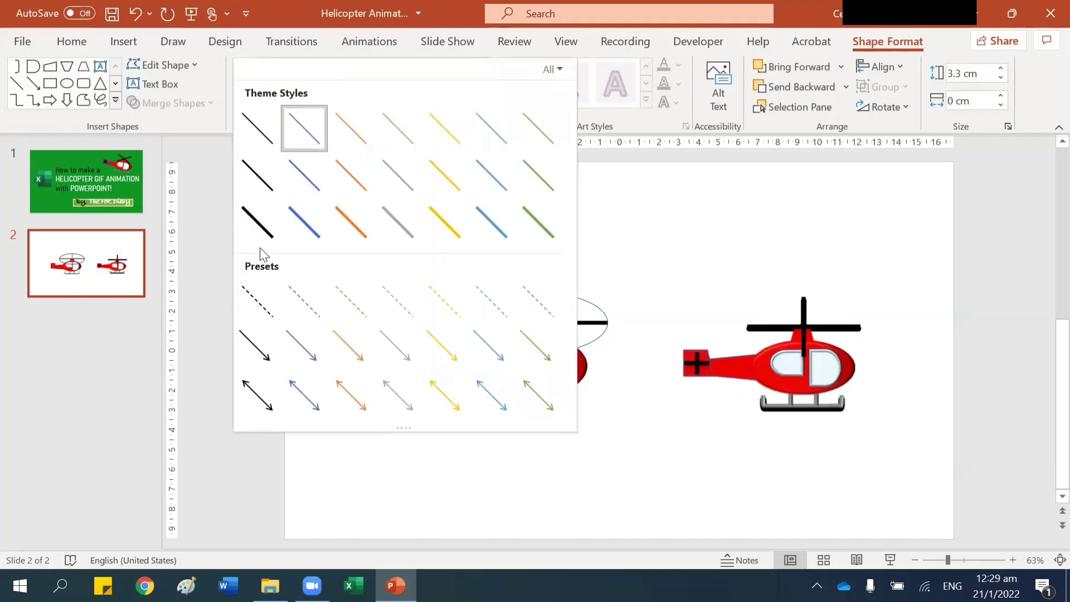
left_click(267, 221)
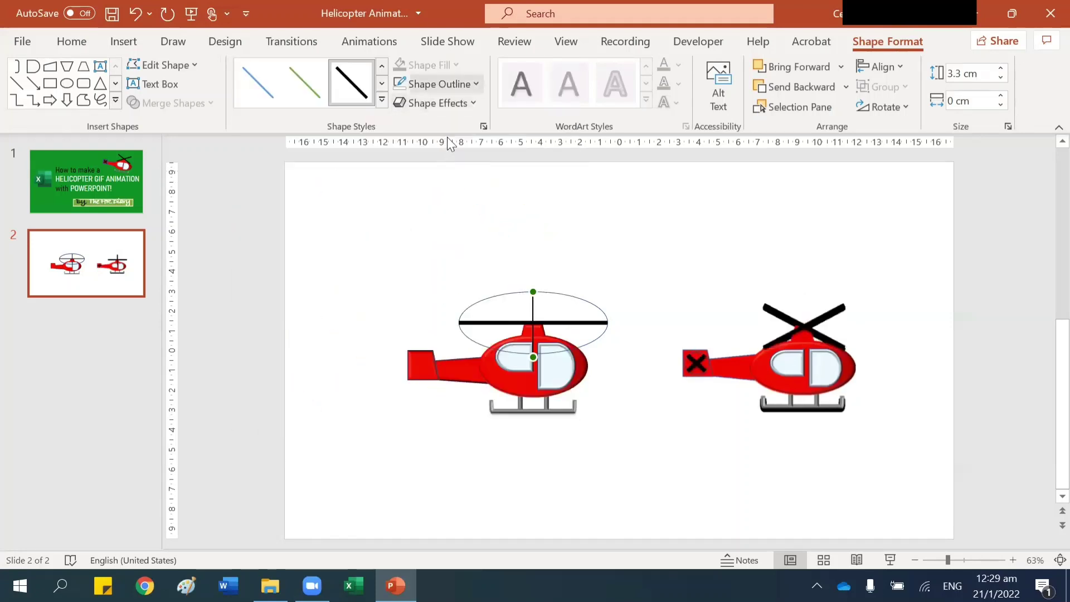
key("alt+j")
key("d")
key("s")
key("o")
mouse_move(520, 346)
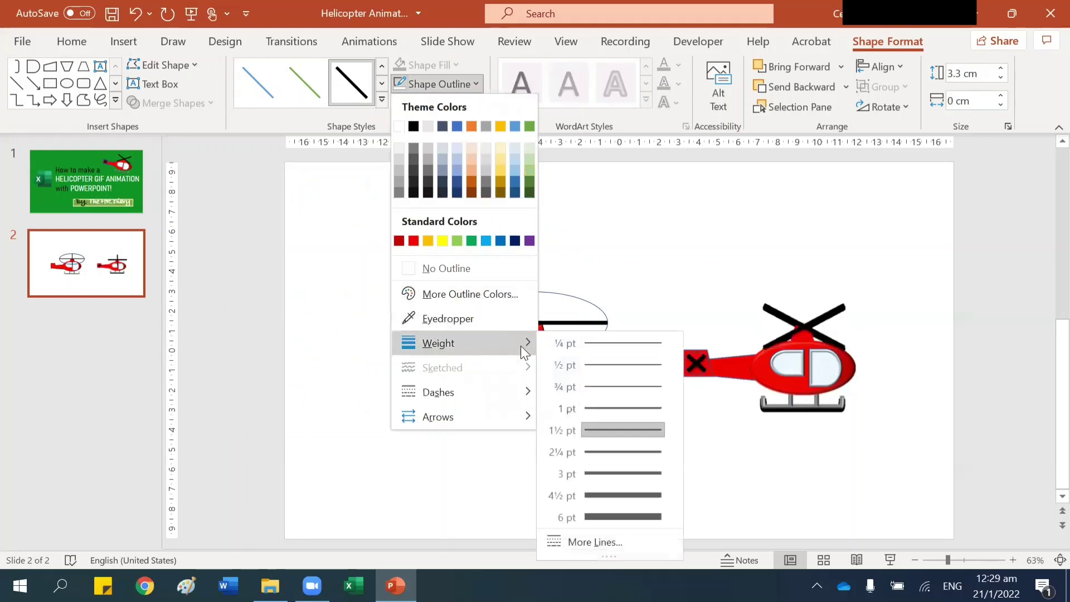
left_click(621, 513)
left_click(668, 255)
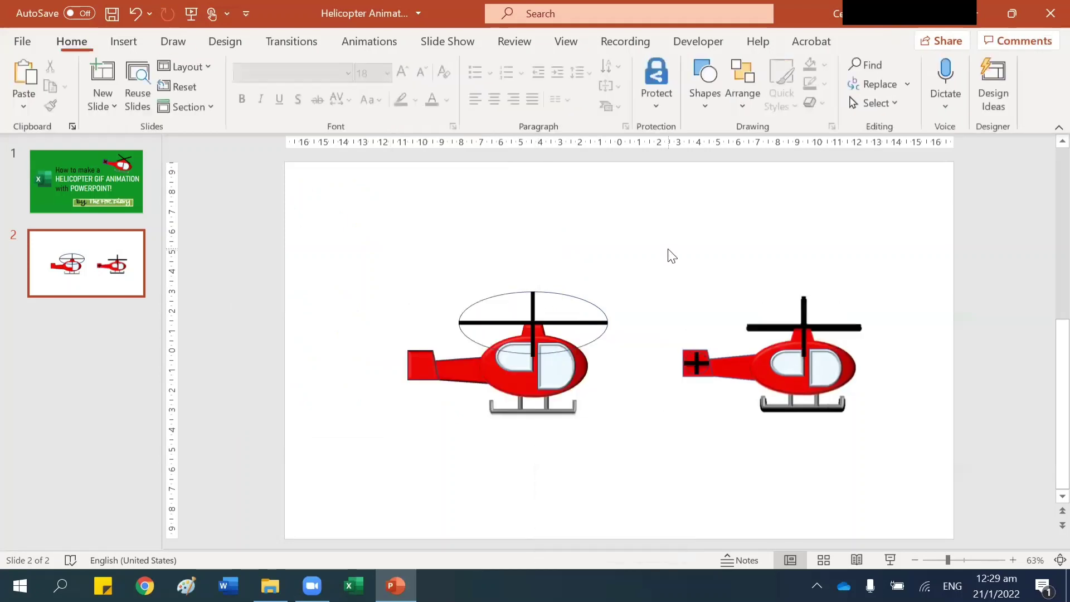
Step: Shorten the vertical rotor line so that its lower end attaches to the ellipse's bottom point
left_click(533, 303)
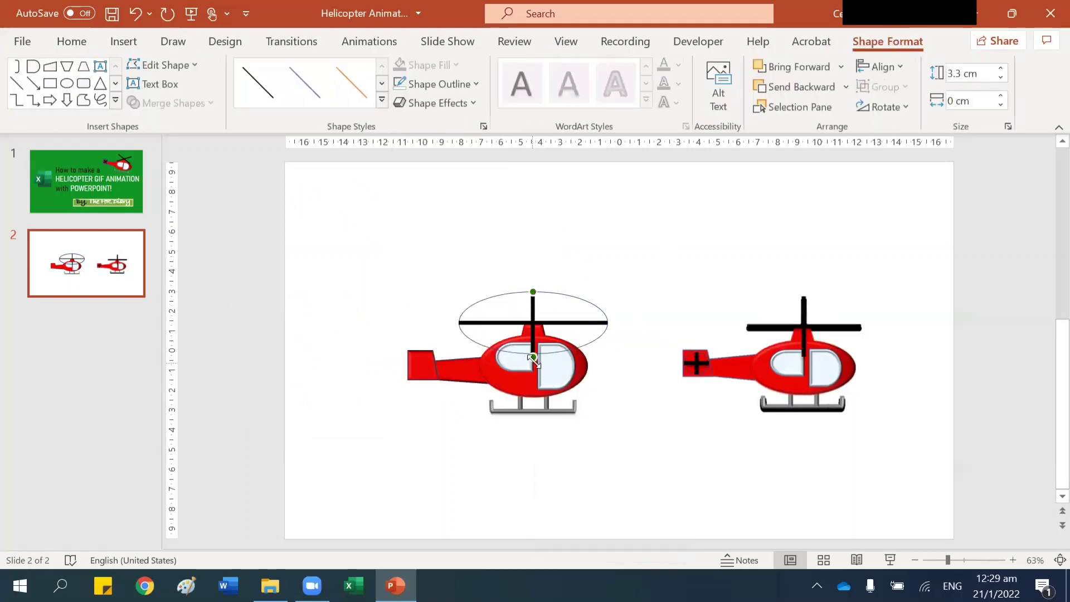
left_click(530, 356)
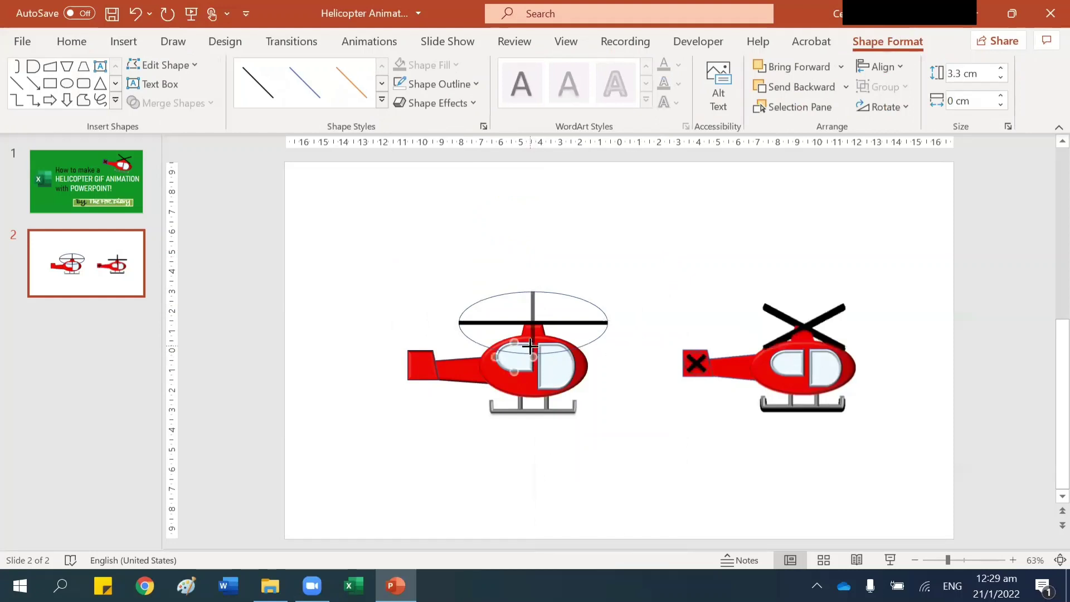
left_click(638, 274)
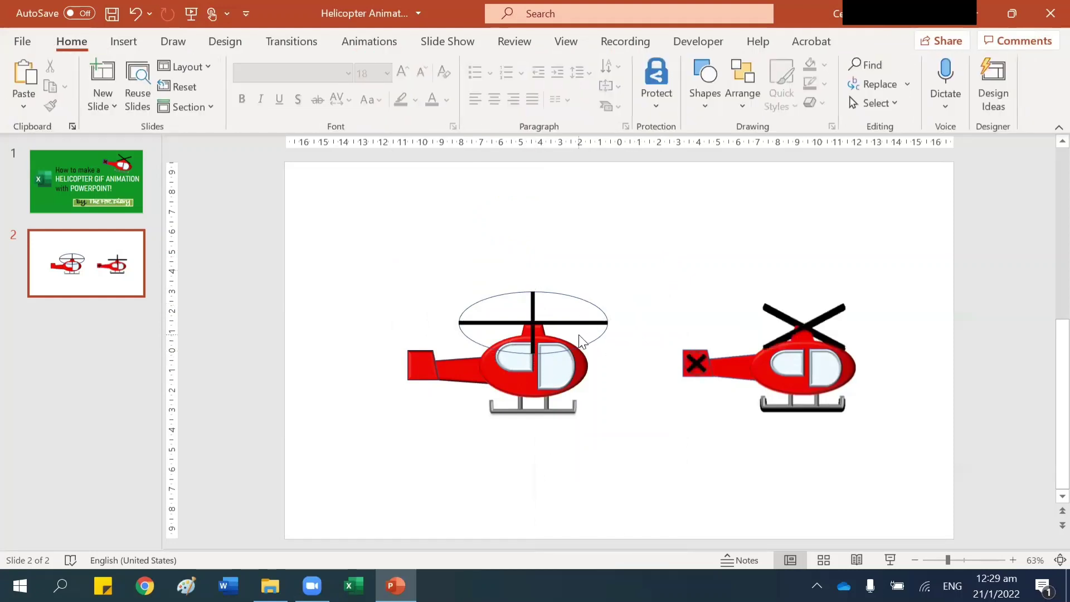
left_click(588, 319)
left_click(616, 275)
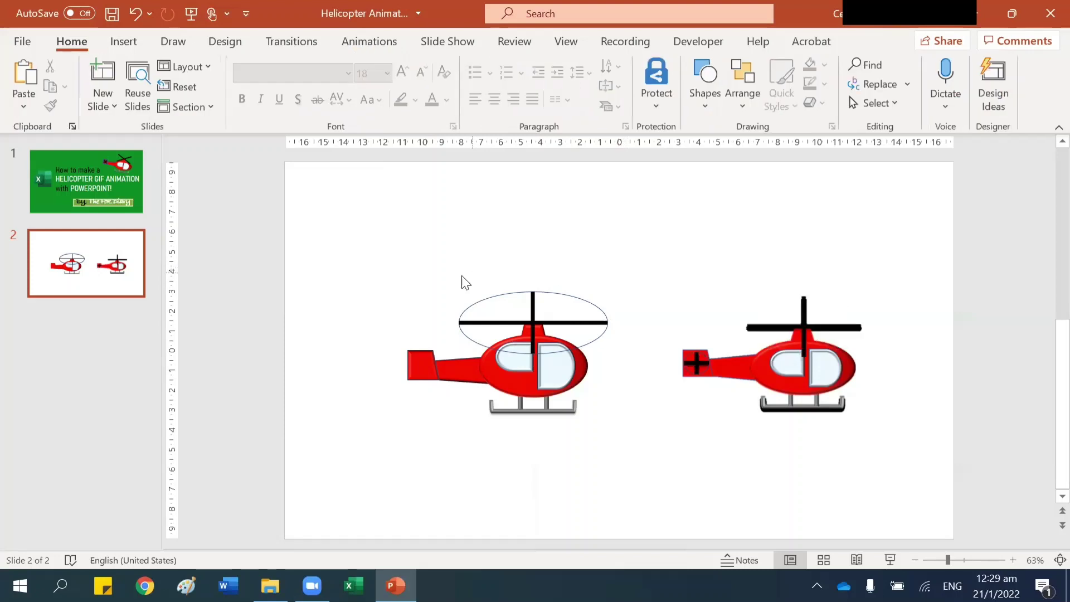
Step: Duplicate the ellipse with its two rotor lines, shrink the copy to the tail's size and place it over the red tail square
left_click_drag(428, 275, 633, 370)
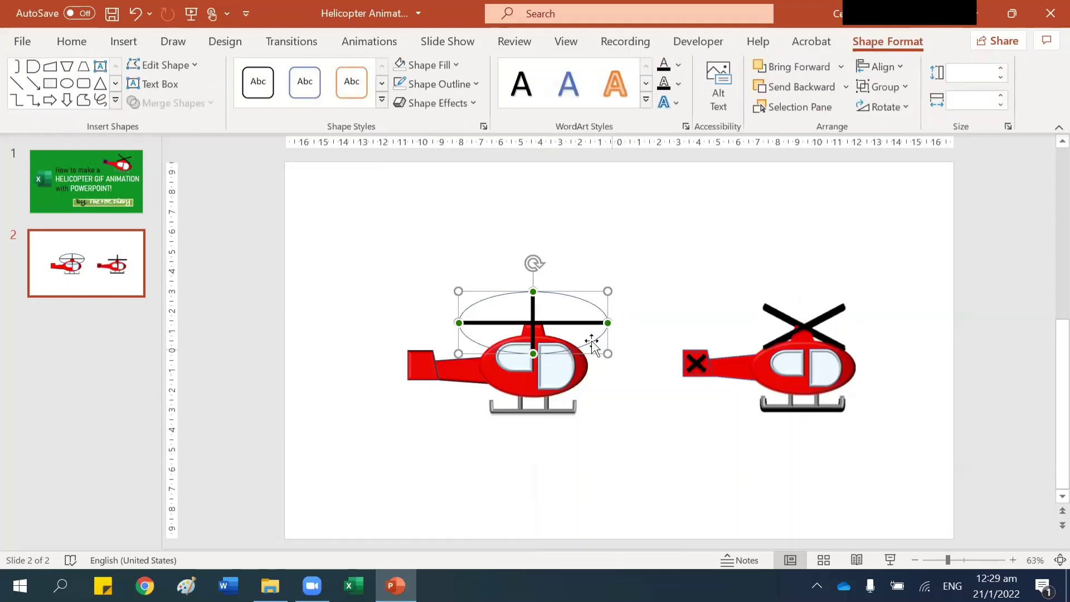
left_click(396, 254)
key("ctrl+v")
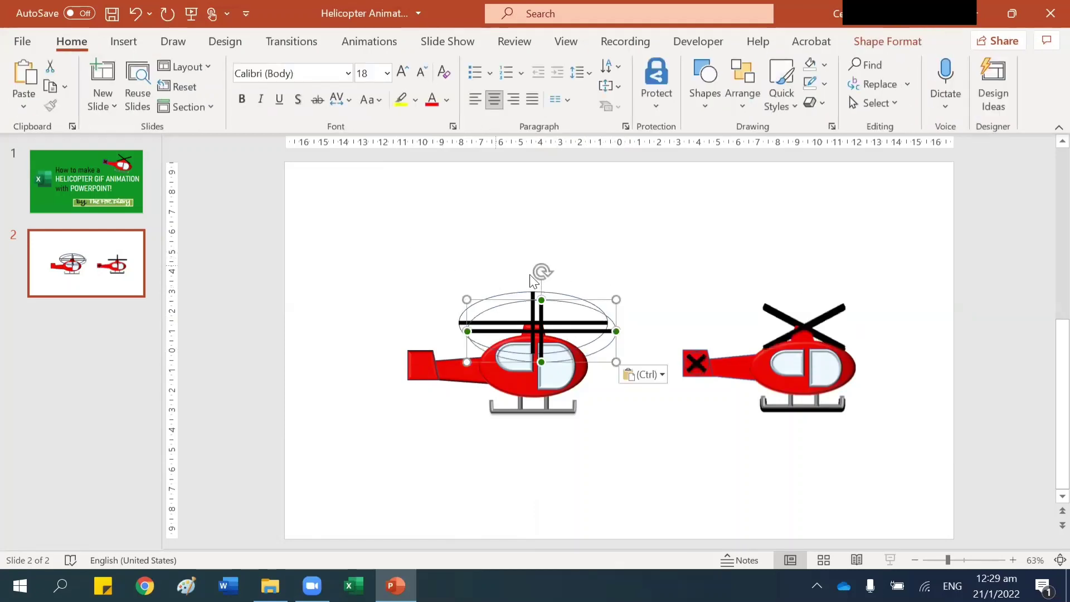
left_click_drag(610, 304, 437, 357)
left_click_drag(291, 352, 407, 383)
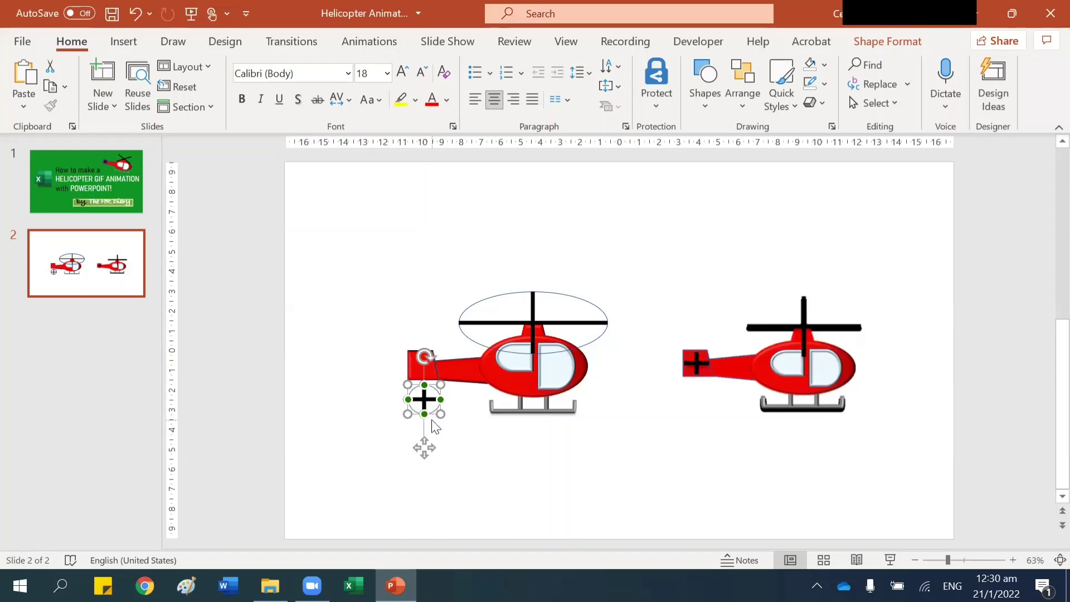
left_click_drag(430, 402, 433, 380)
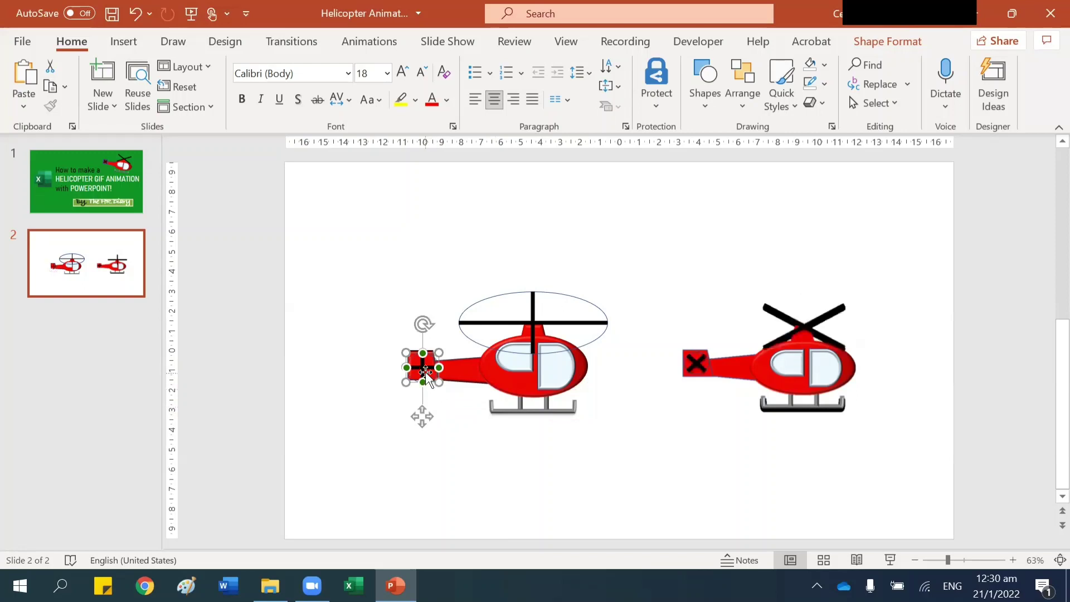
left_click_drag(423, 368, 427, 372)
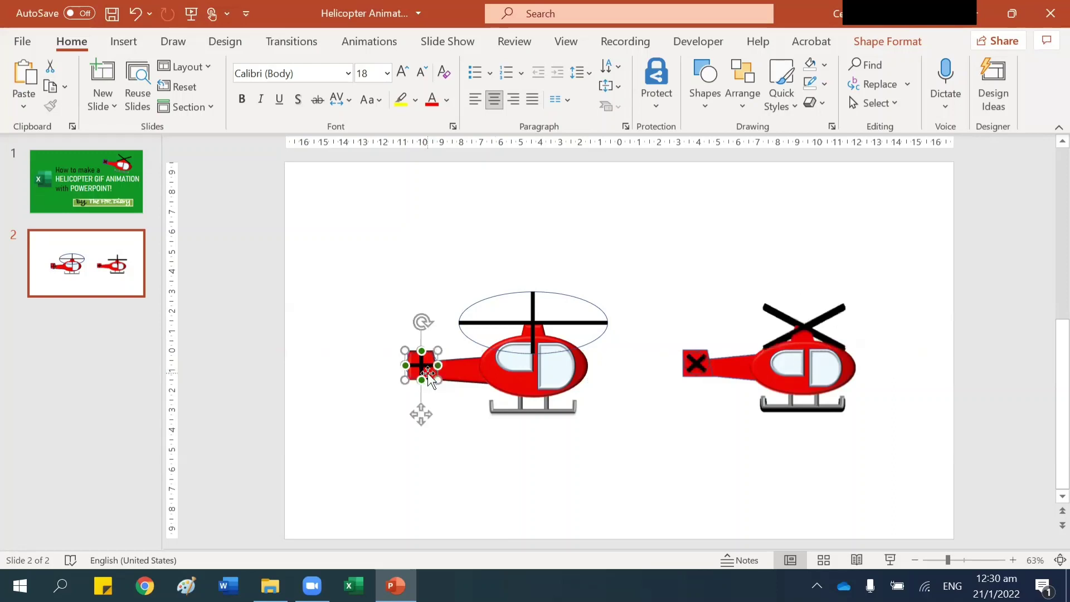
Step: Delete the small ellipse around the tail rotor and fit the remaining cross inside the red tail square
key("Delete")
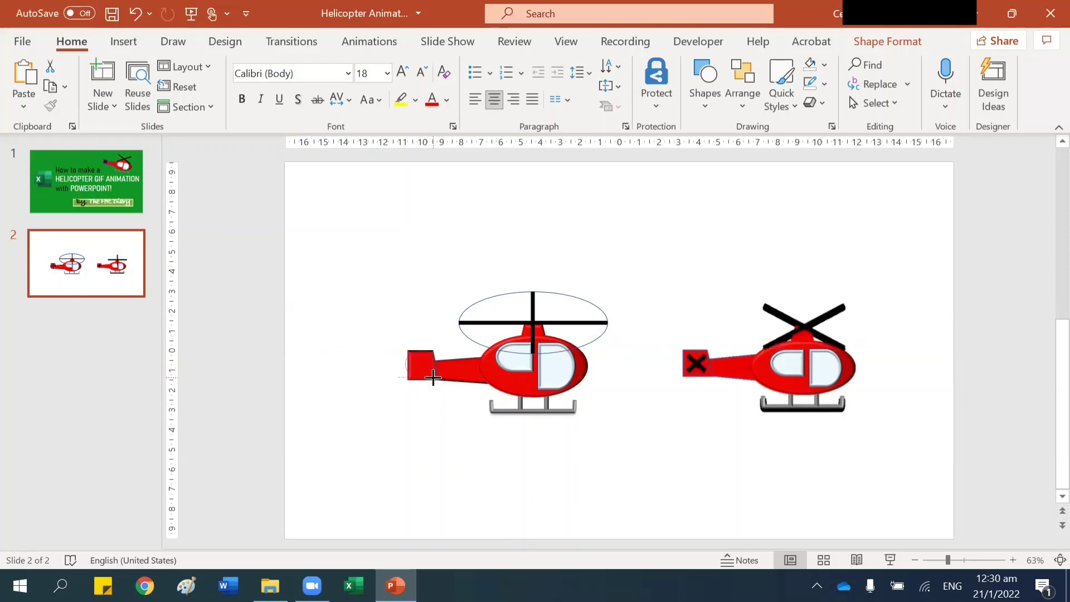
left_click_drag(421, 370, 422, 369)
left_click(434, 417)
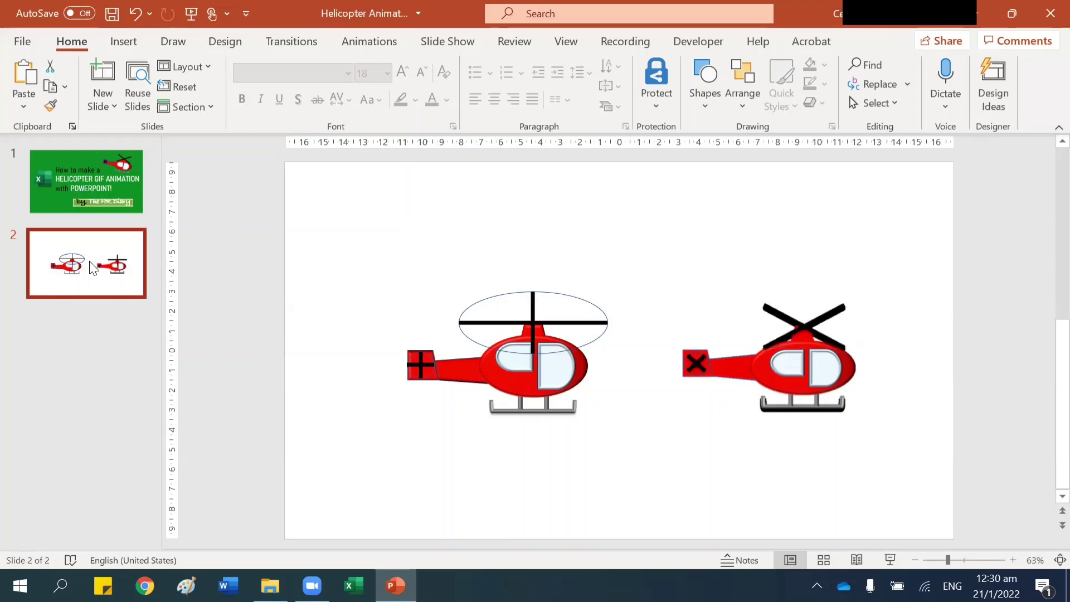
Step: Duplicate slide 2 by pasting a copy of it directly below as slide 3
left_click(104, 324)
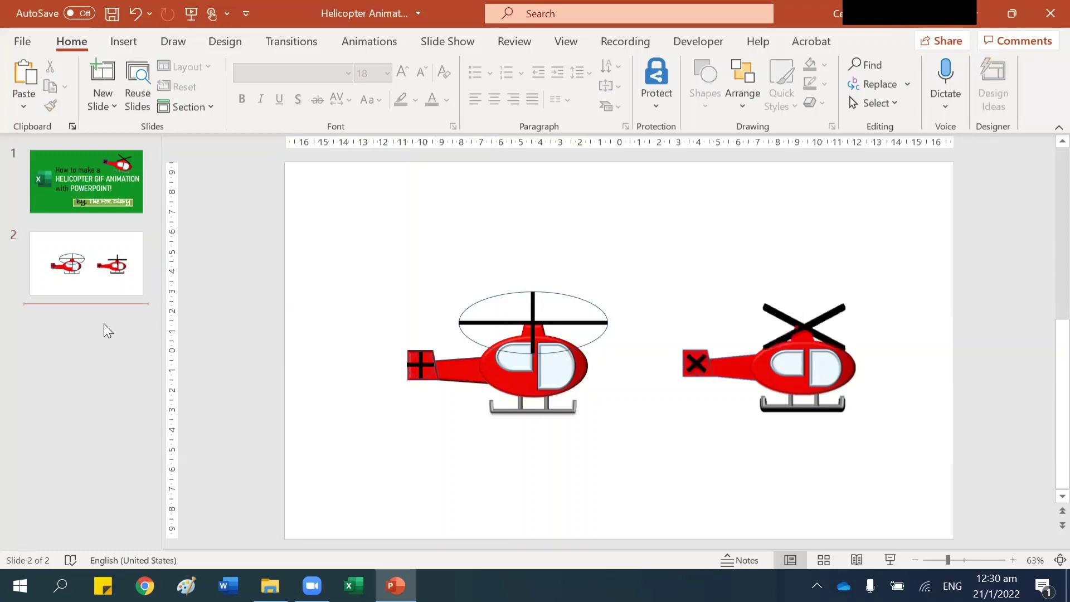
key("ctrl+v")
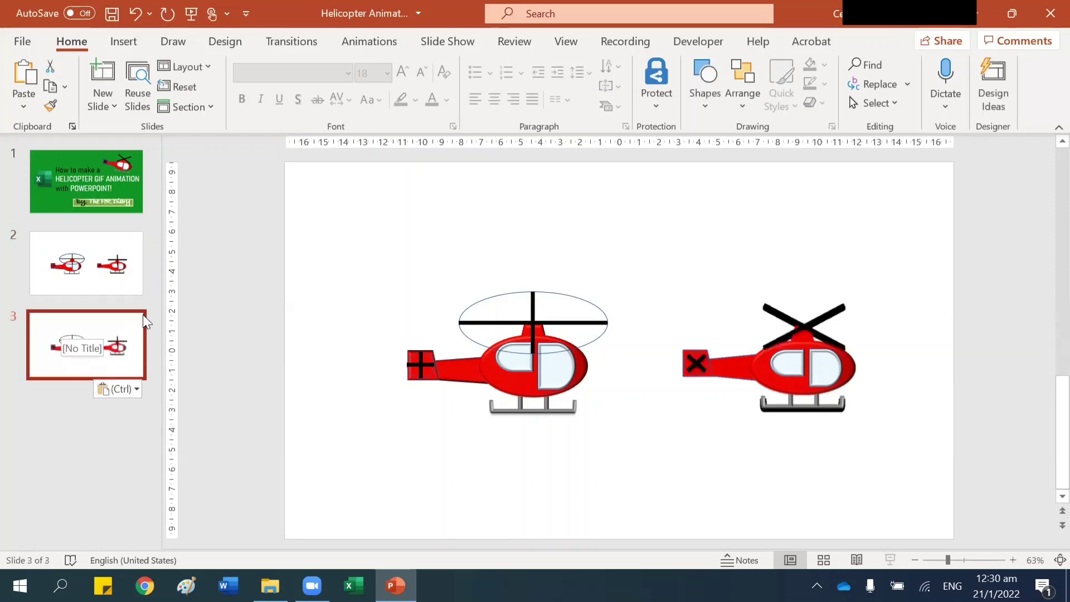
left_click(304, 306)
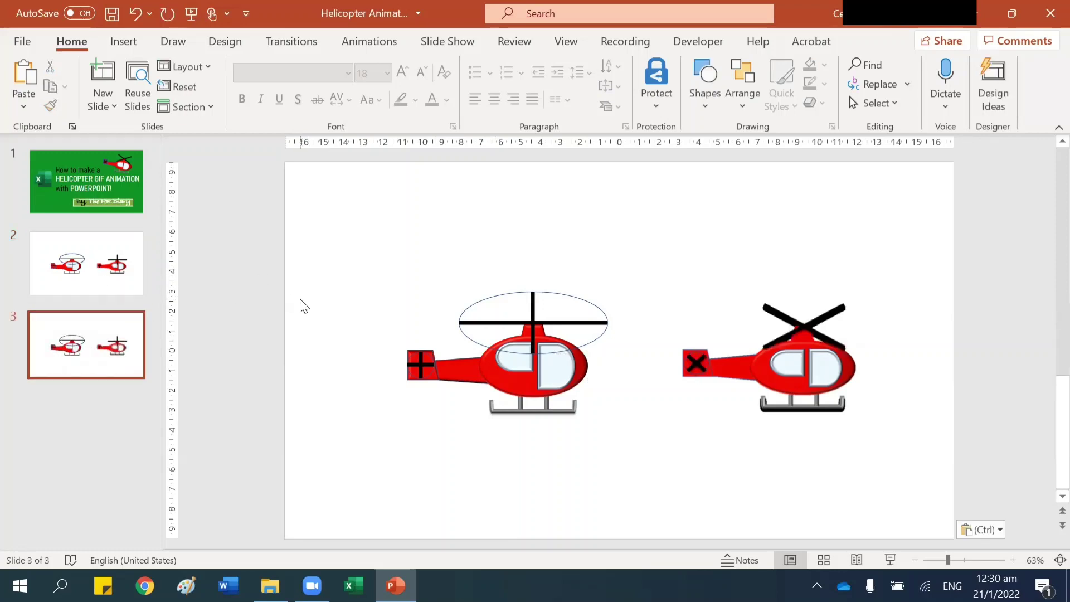
Step: Move the ends of both main rotor lines along the ellipse on slide 3 so that the blades form an X
left_click(594, 323)
left_click_drag(460, 322, 480, 301)
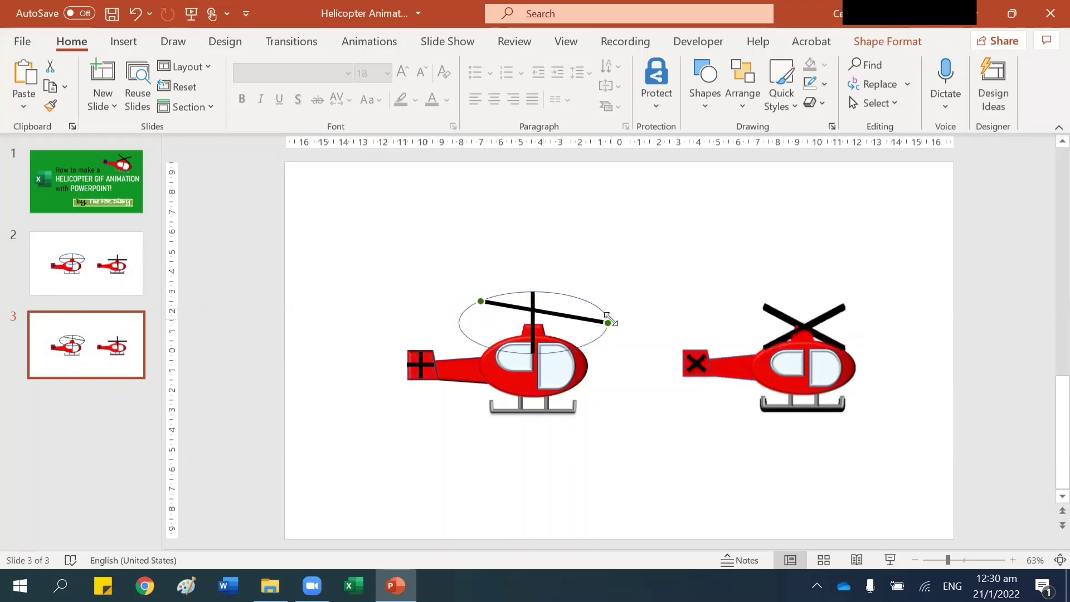
left_click_drag(608, 322, 586, 344)
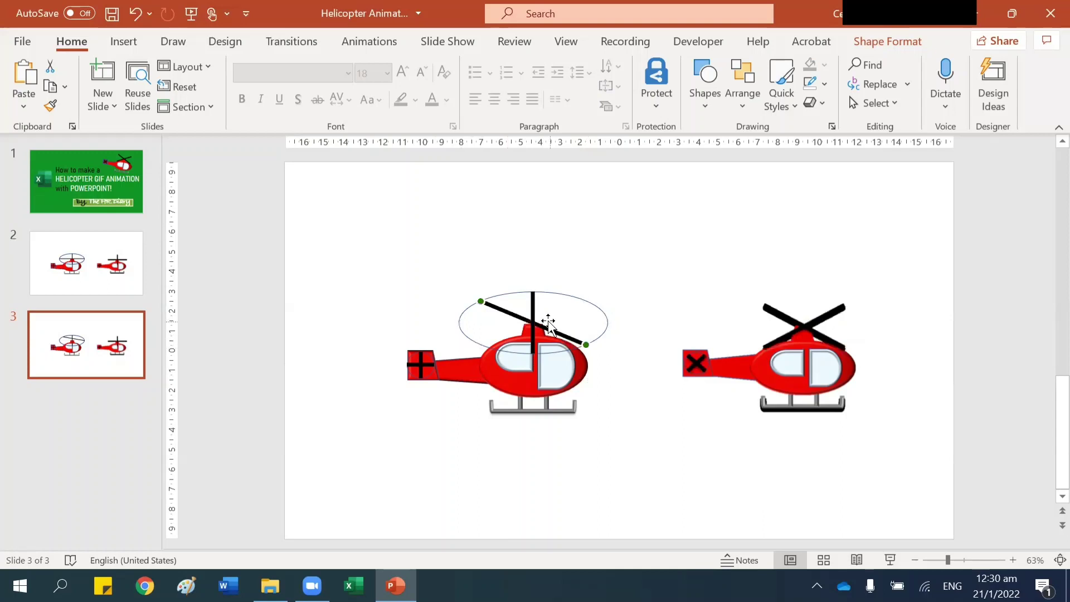
left_click(534, 296)
left_click_drag(533, 290, 586, 299)
left_click_drag(534, 350, 481, 345)
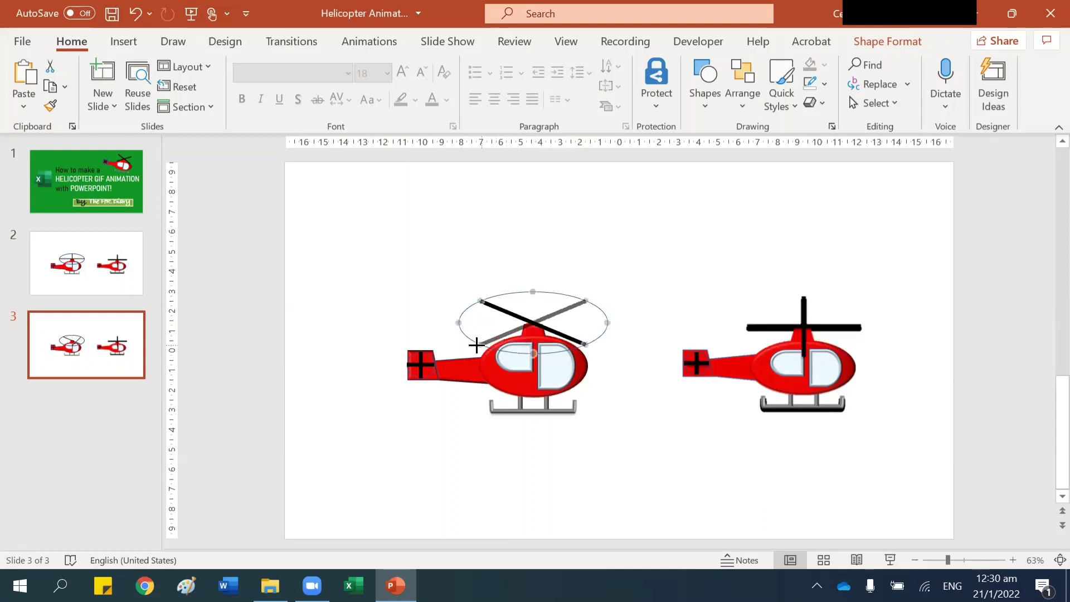
left_click(448, 444)
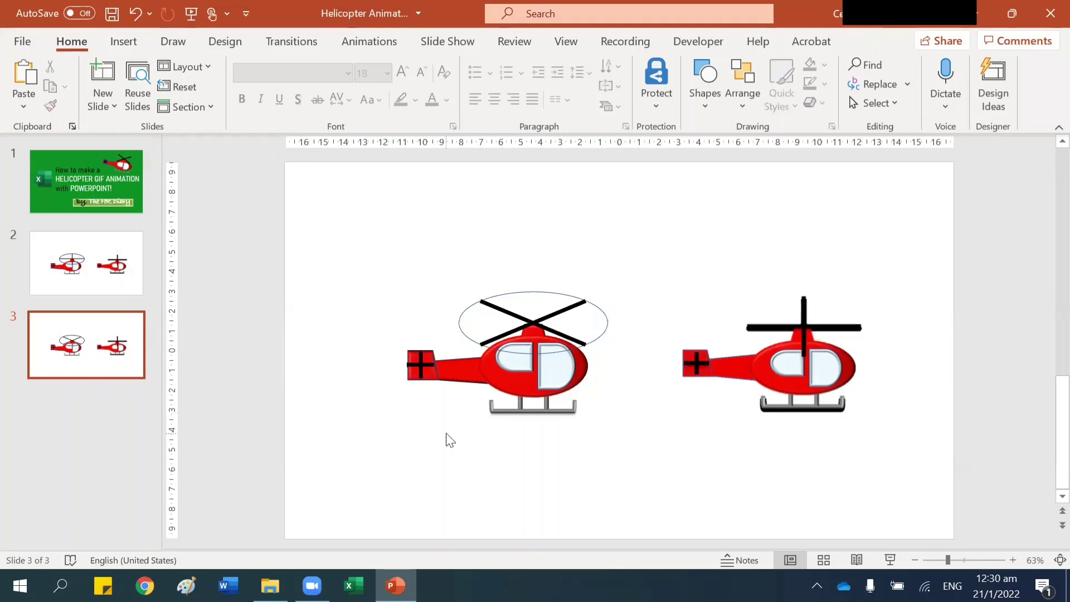
Step: Move the ends of both tail rotor lines to the corners of the red tail square on slide 3, forming an X
left_click(422, 367)
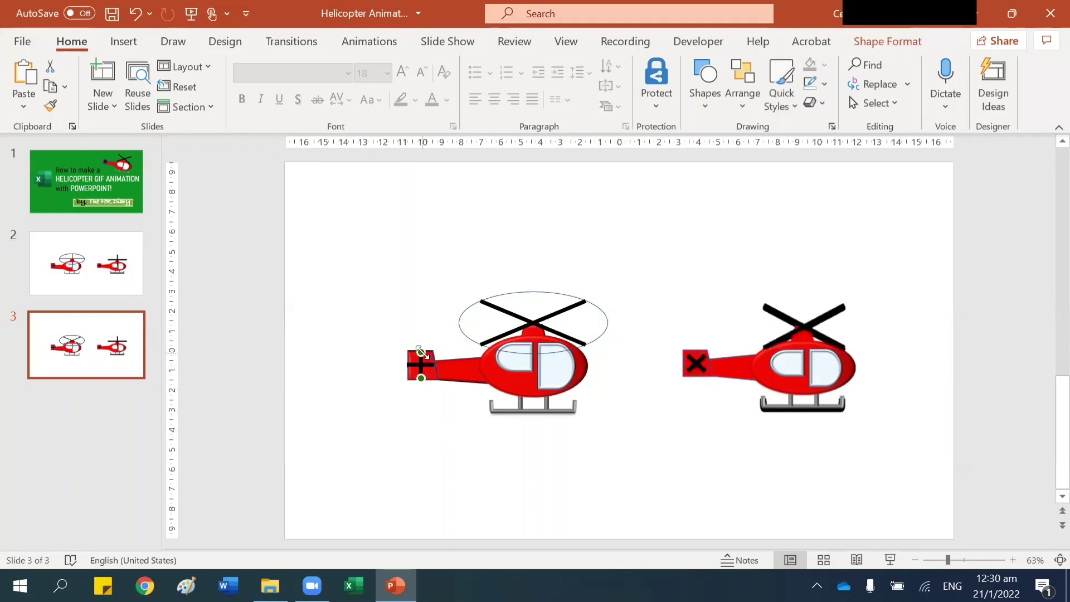
left_click_drag(422, 352, 431, 374)
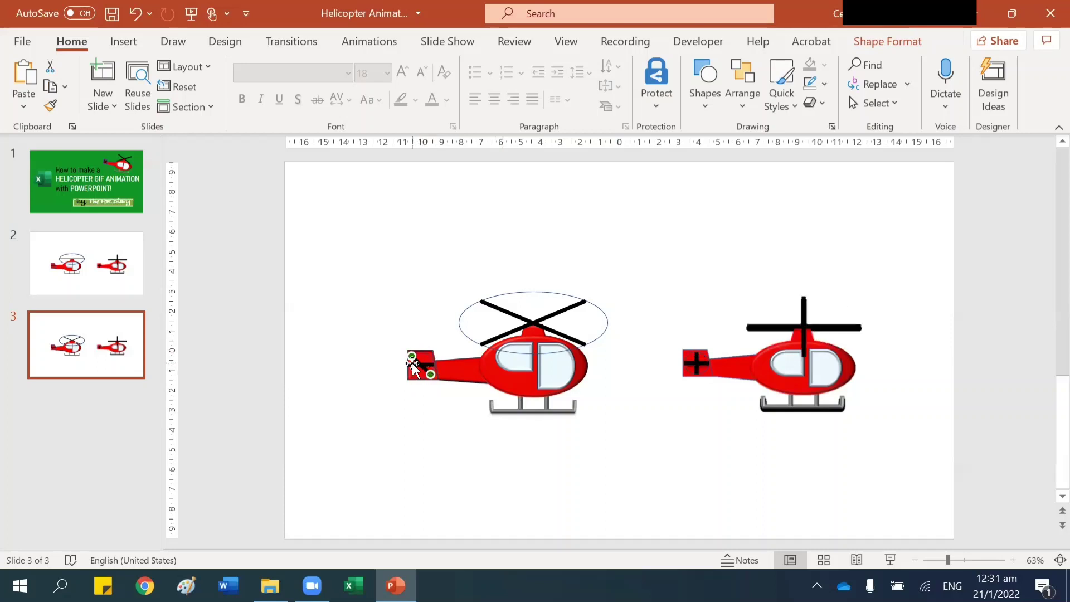
left_click(373, 387)
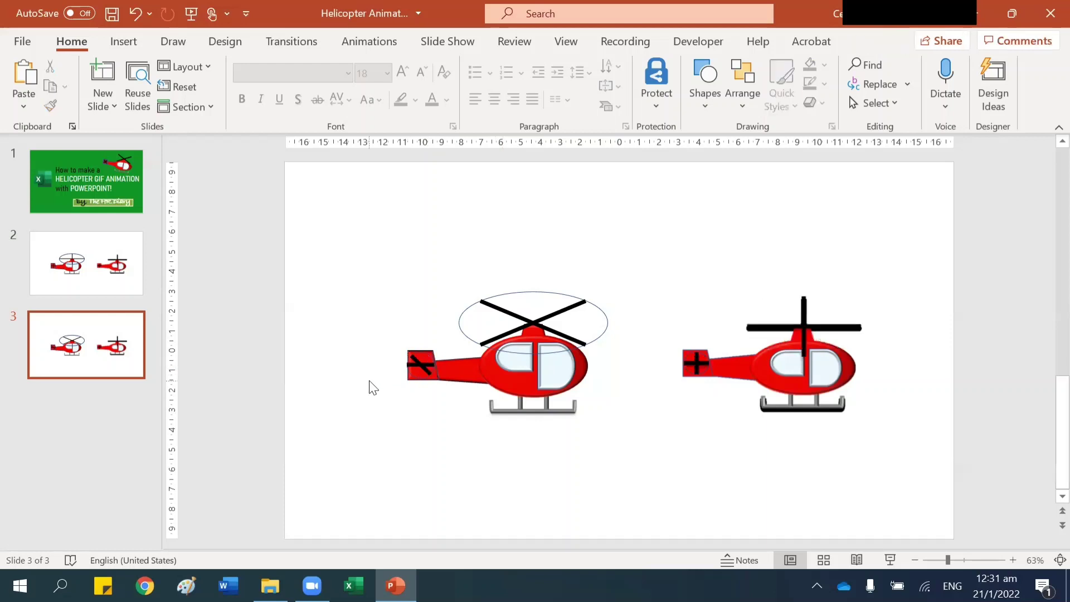
left_click(410, 365)
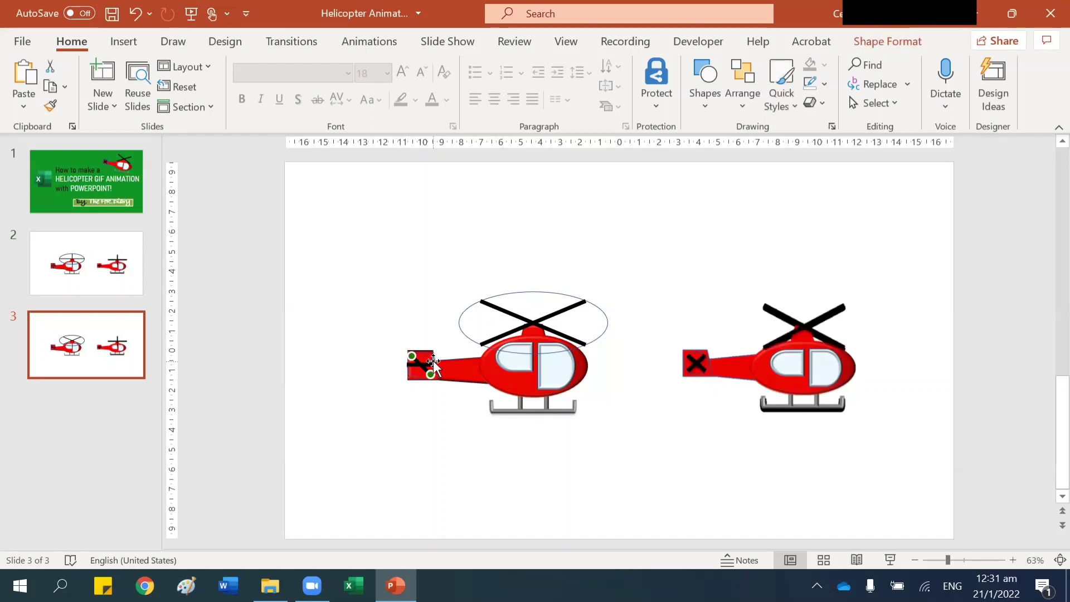
left_click_drag(408, 364, 432, 353)
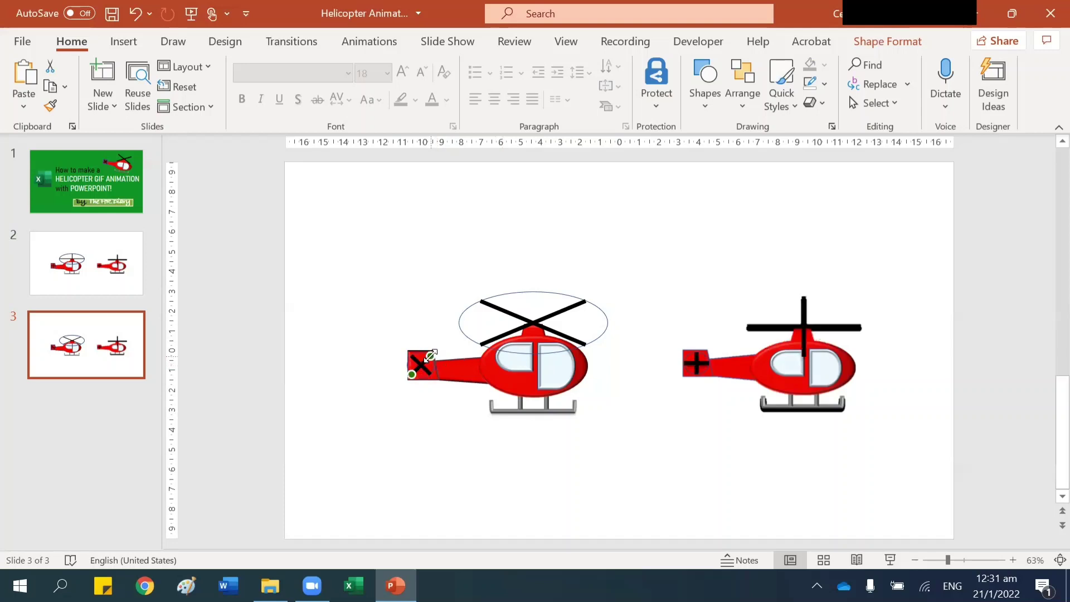
left_click(440, 425)
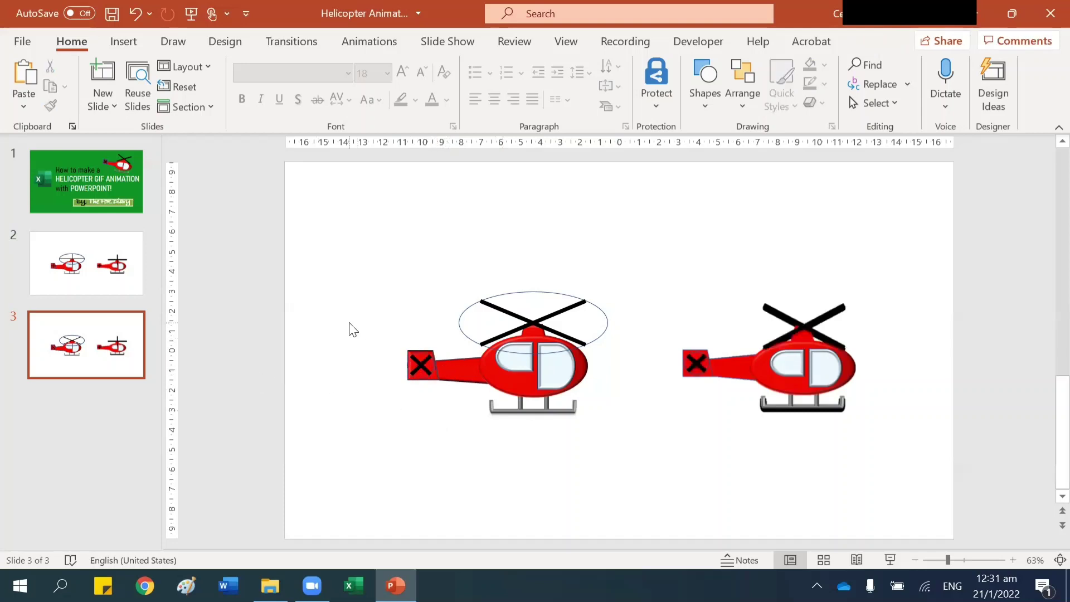
Step: Remove the outline of the guide ellipse around the main rotor on slide 2
key("Page_Up")
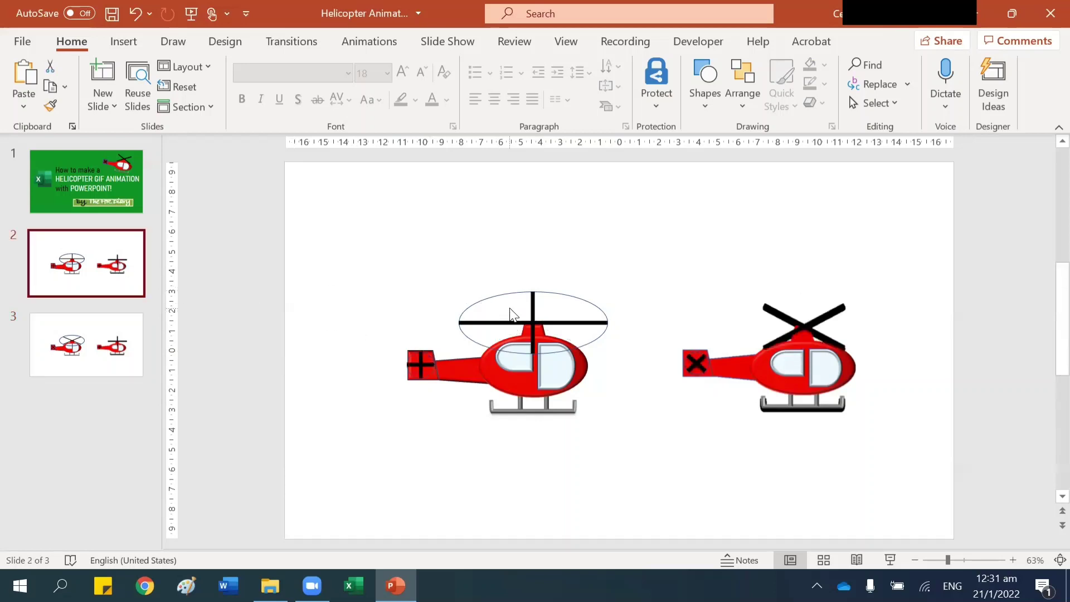
left_click(580, 302)
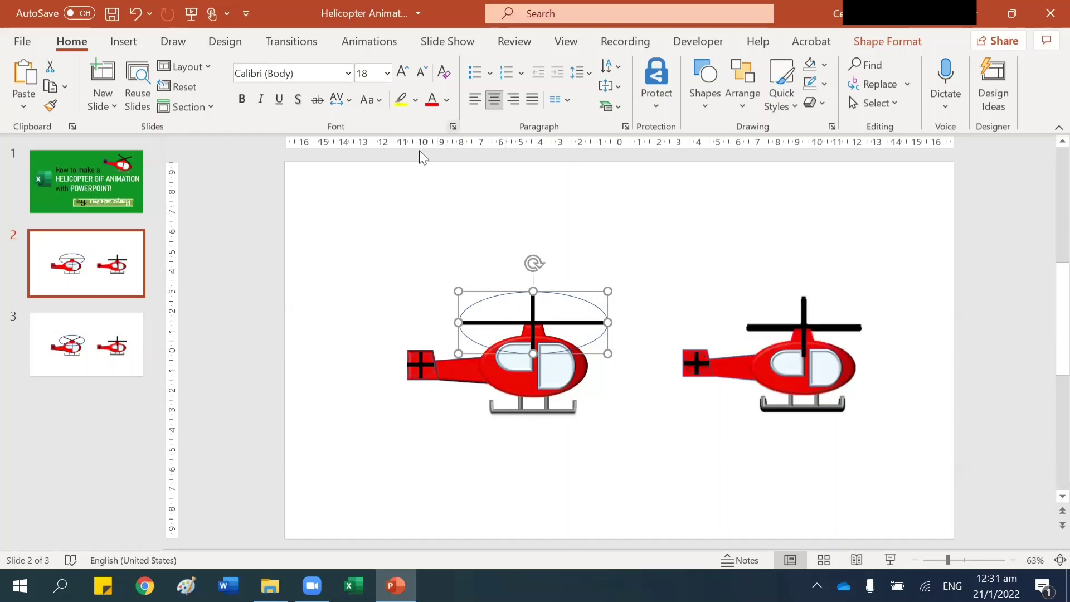
left_click(872, 42)
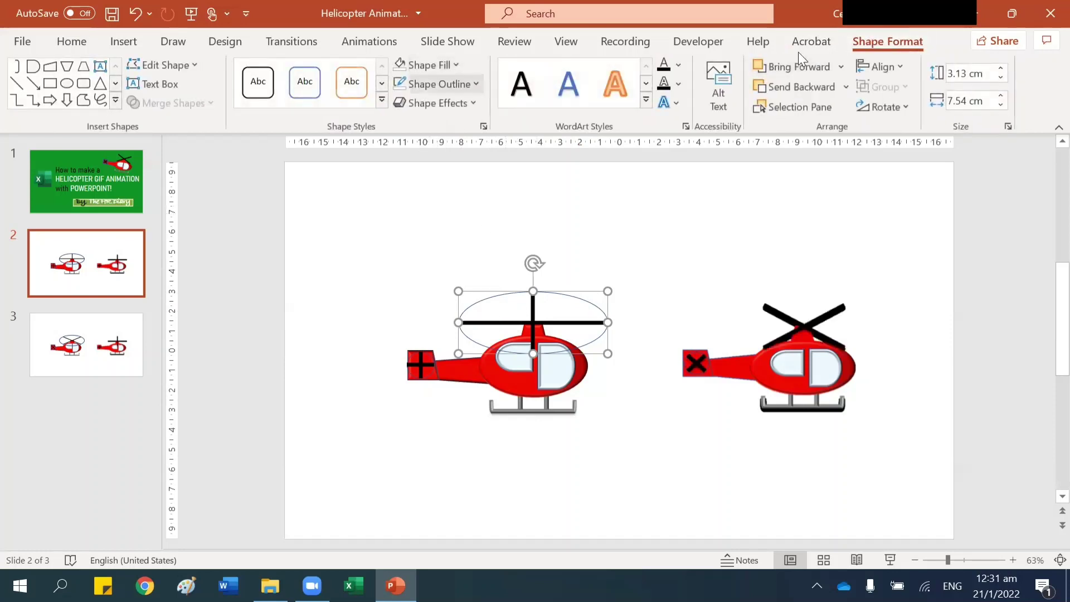
left_click(437, 84)
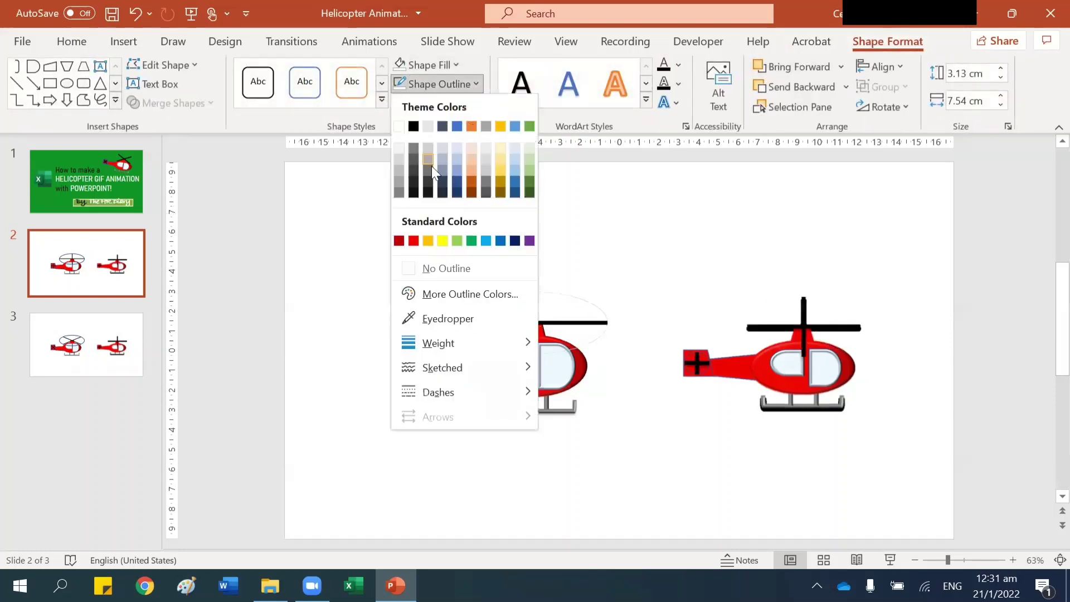
left_click(451, 270)
left_click(650, 279)
Step: Remove the outline of the guide ellipse around the X-shaped main rotor on slide 3
left_click(138, 317)
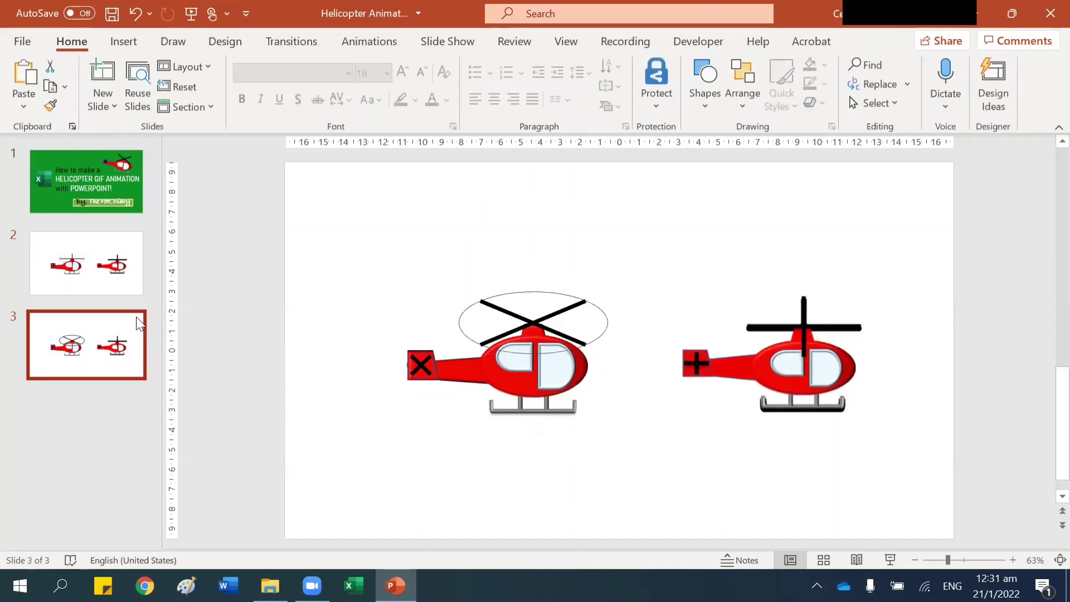
left_click(535, 291)
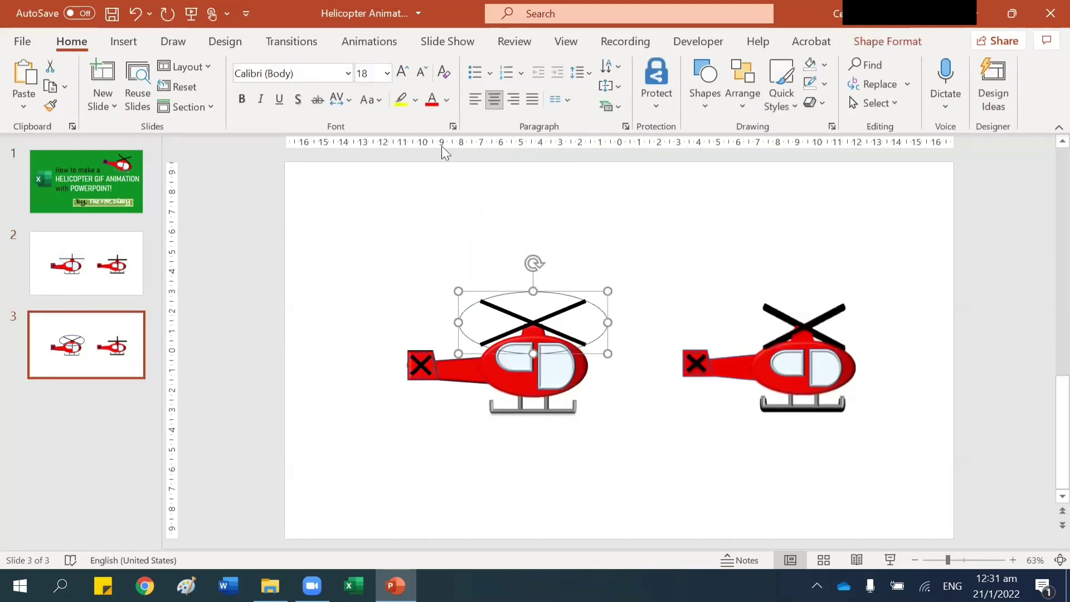
left_click(914, 42)
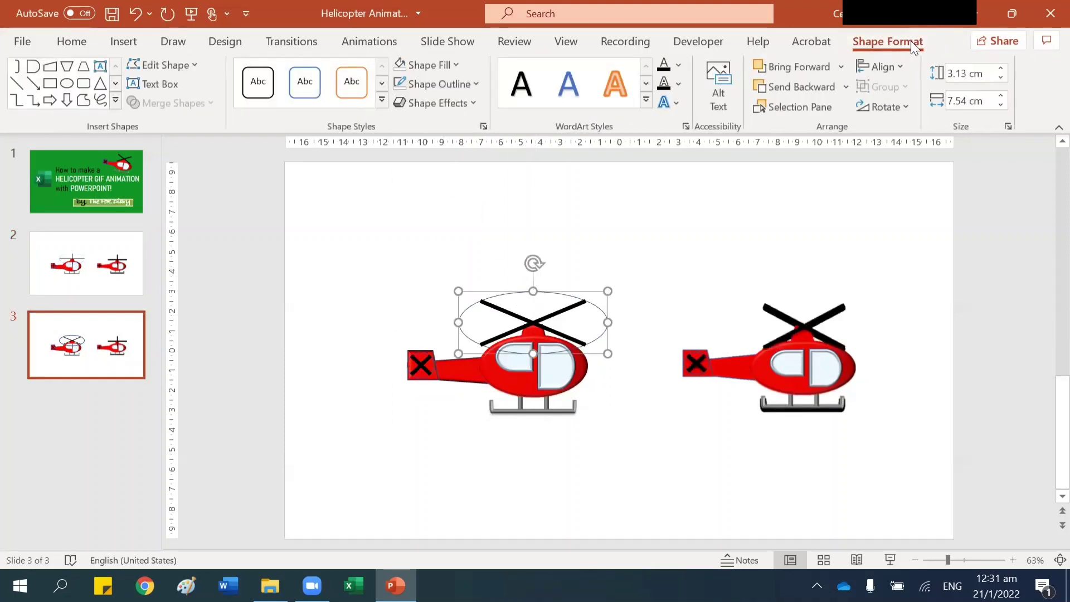
left_click(401, 14)
left_click(446, 8)
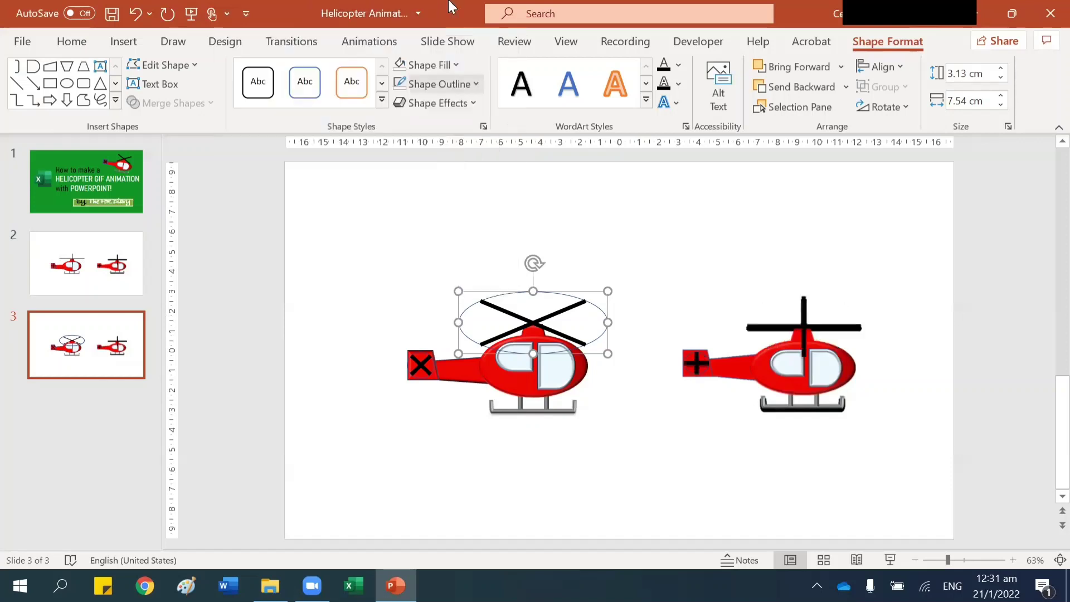
left_click(437, 83)
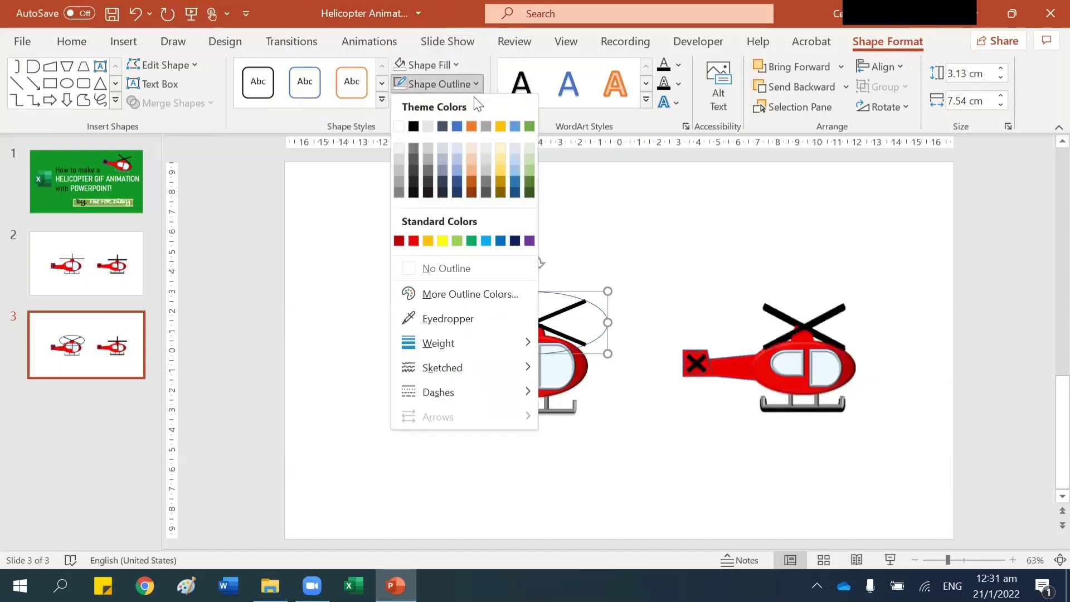
left_click(459, 263)
left_click(675, 274)
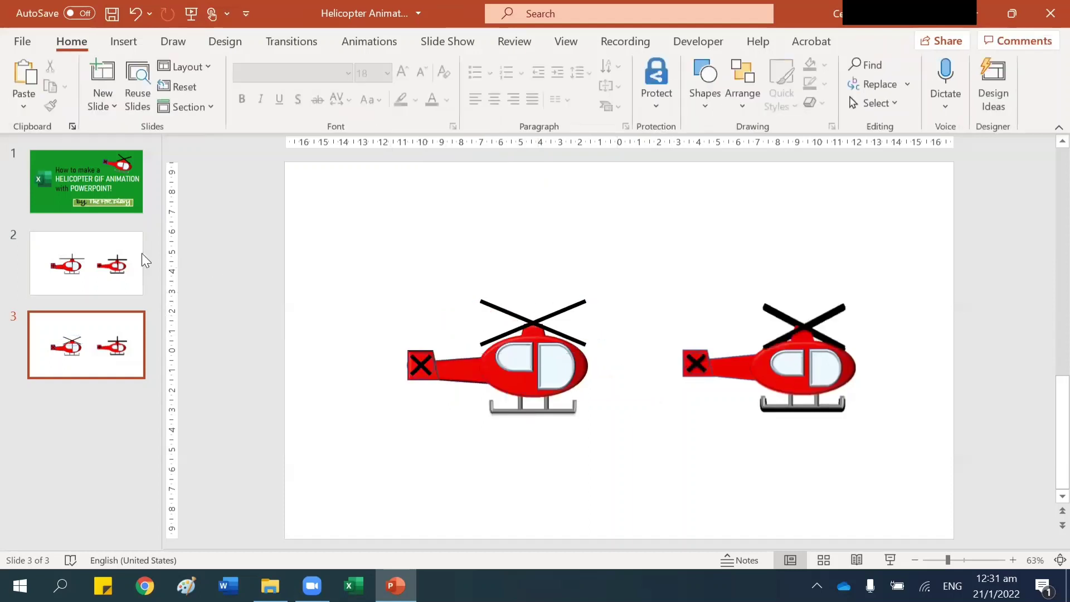
Step: Alternate between slides 2 and 3 to compare the rotor positions of the two frames
left_click(115, 259)
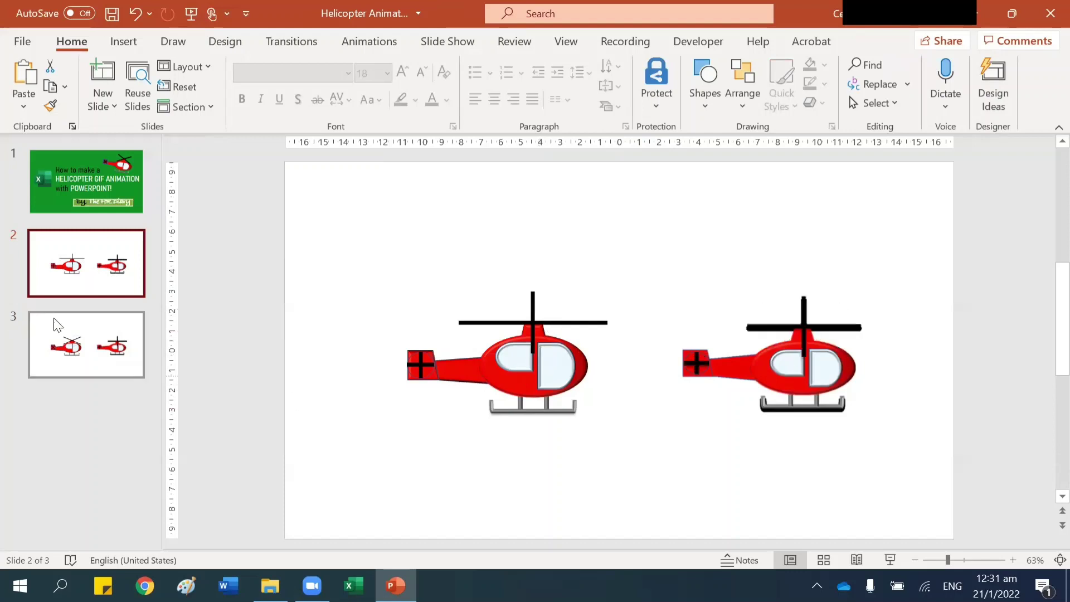
left_click(111, 349)
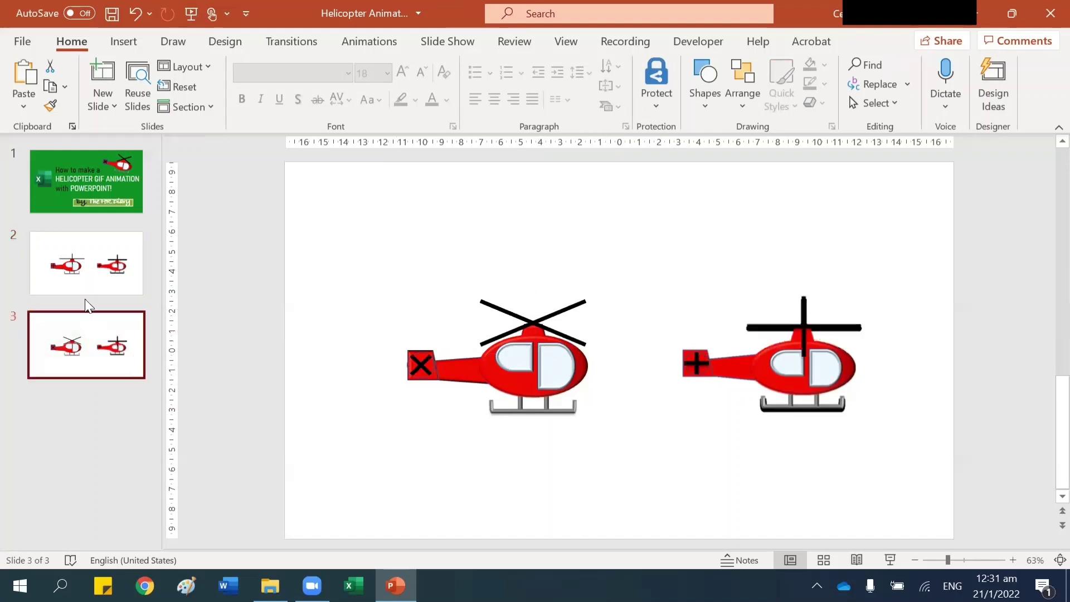
left_click(86, 281)
left_click(104, 323)
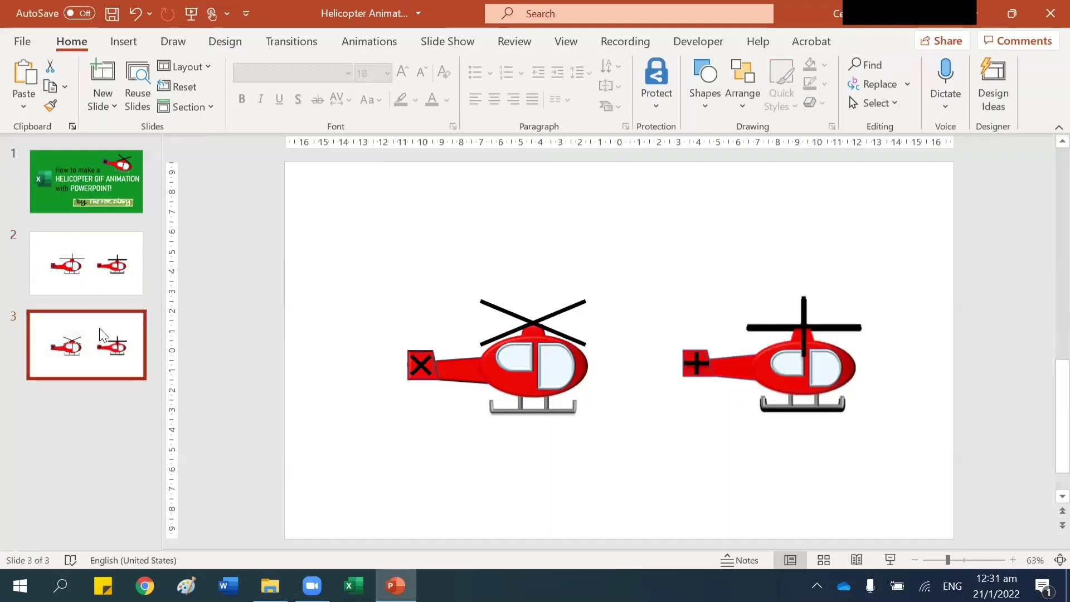
left_click(91, 279)
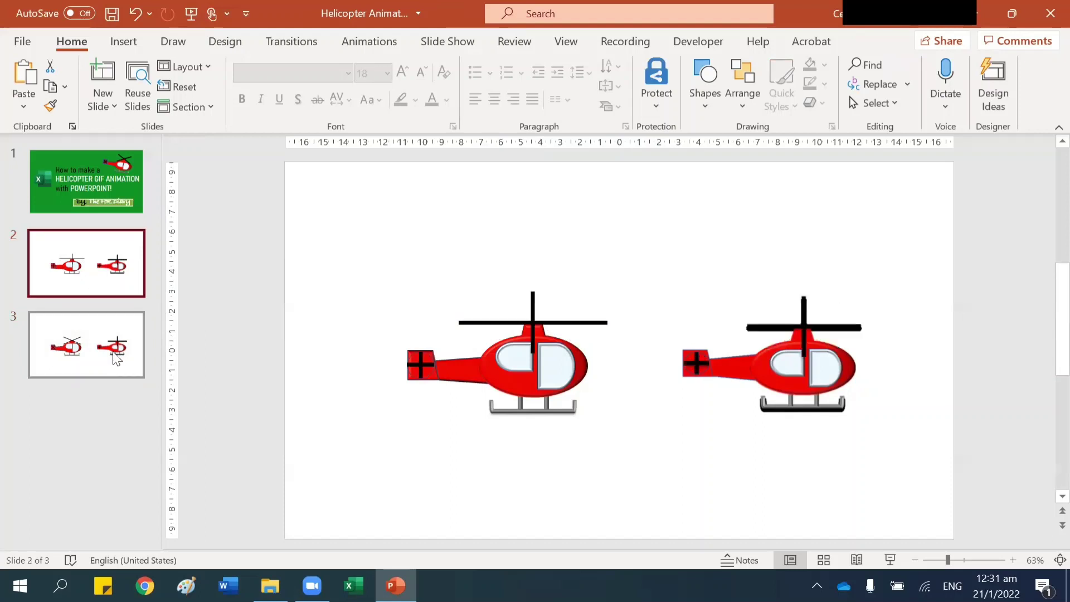
left_click(112, 359)
Step: Delete the sample helicopter GIF from slide 2 and remove the green title slide
left_click(103, 280)
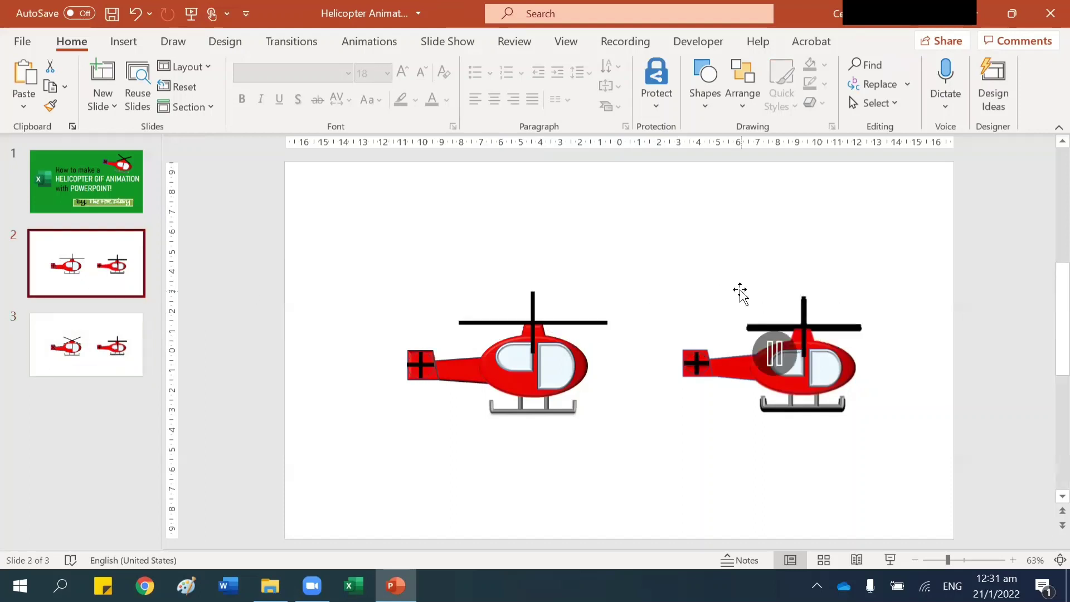
left_click_drag(633, 250, 948, 474)
key("Delete")
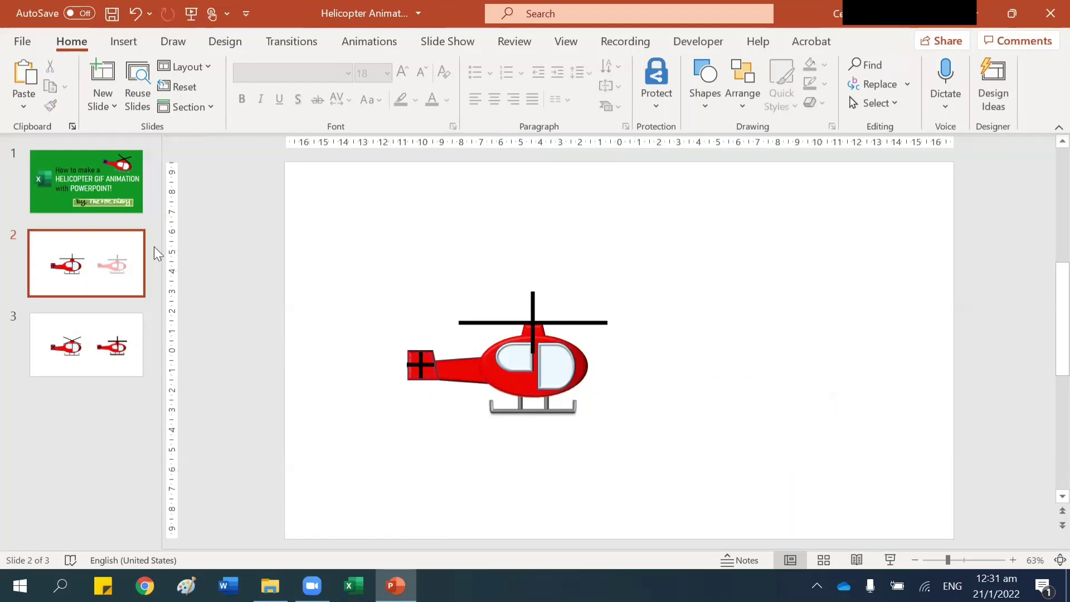
left_click(126, 204)
key("Delete")
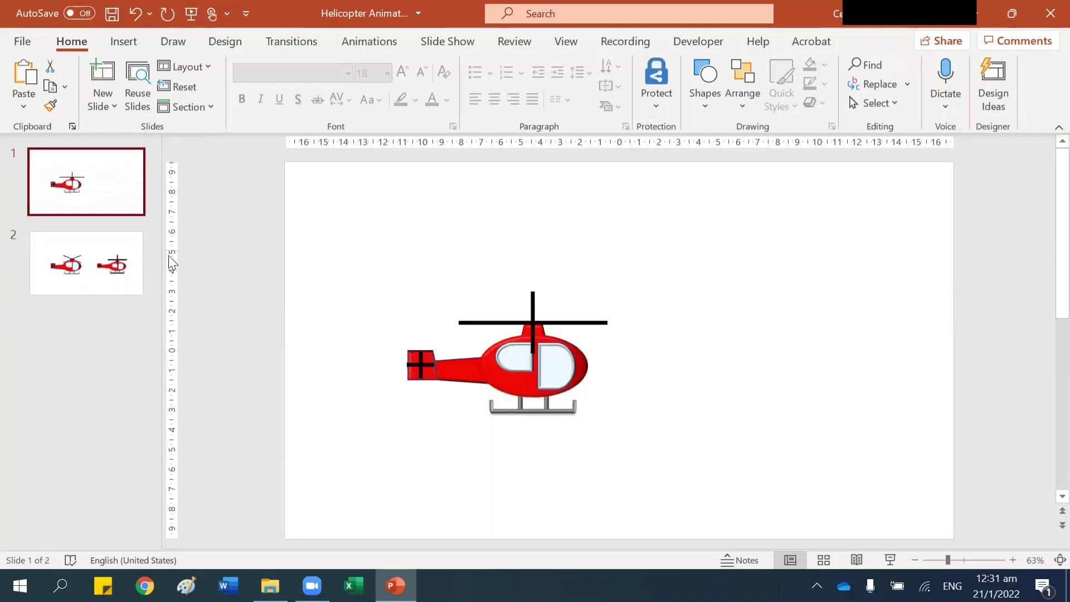
Step: Delete the sample helicopter GIF from the slide with the X-shaped rotors and save the presentation
key("Down")
left_click(804, 317)
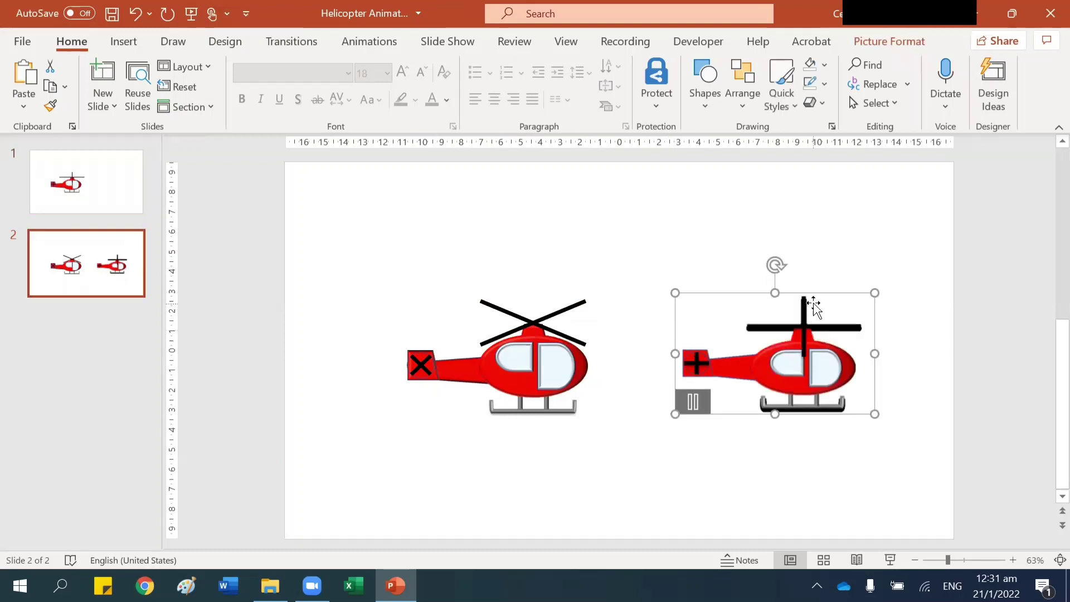
key("Delete")
left_click(101, 203)
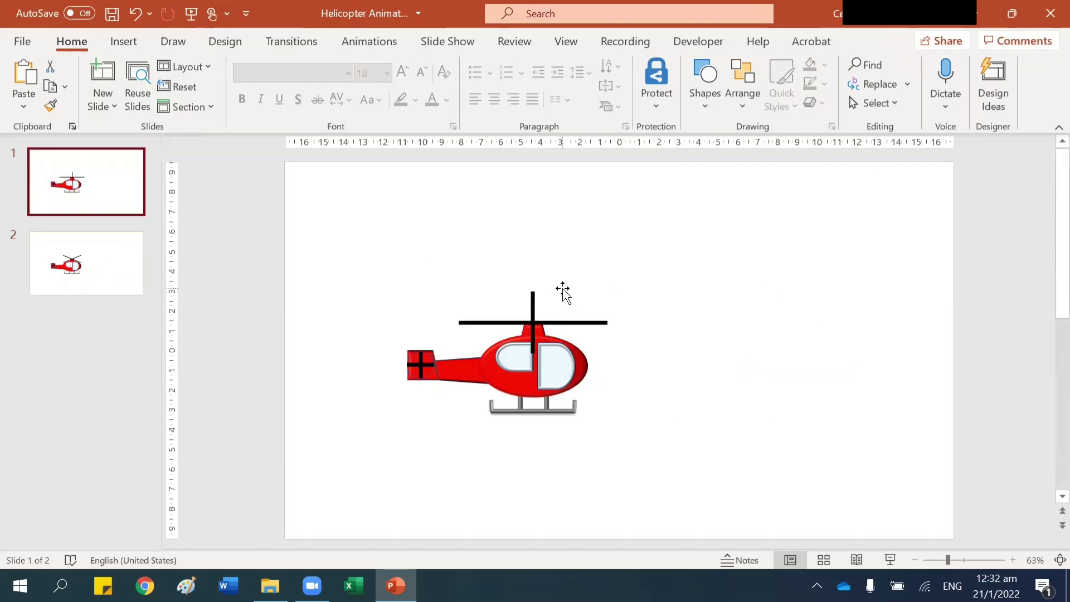
left_click(109, 18)
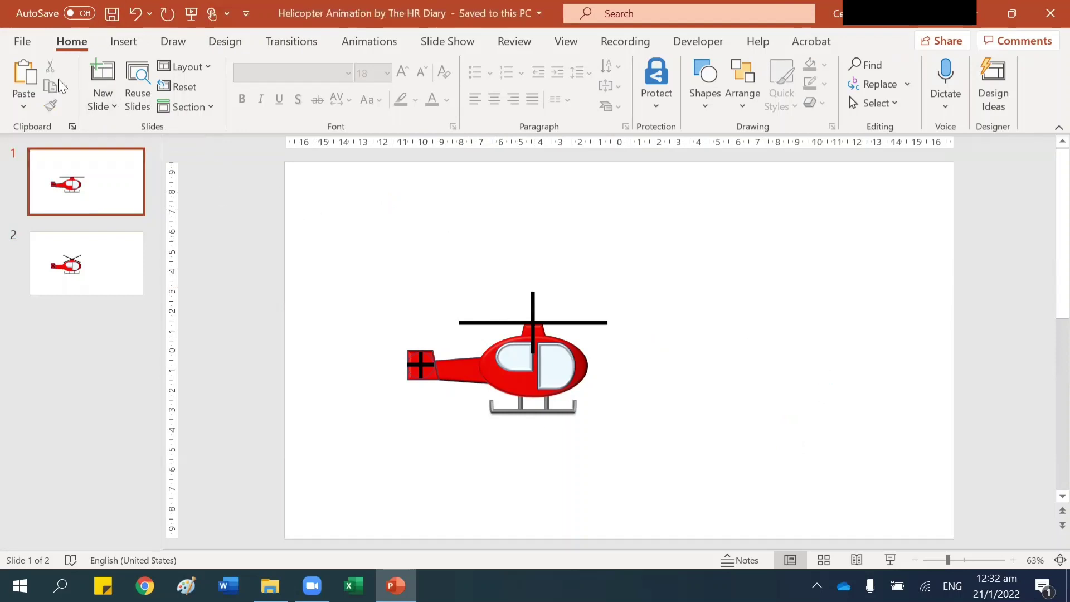
Step: Set up an animated GIF export with Extra Large quality and a transparent background
left_click(25, 46)
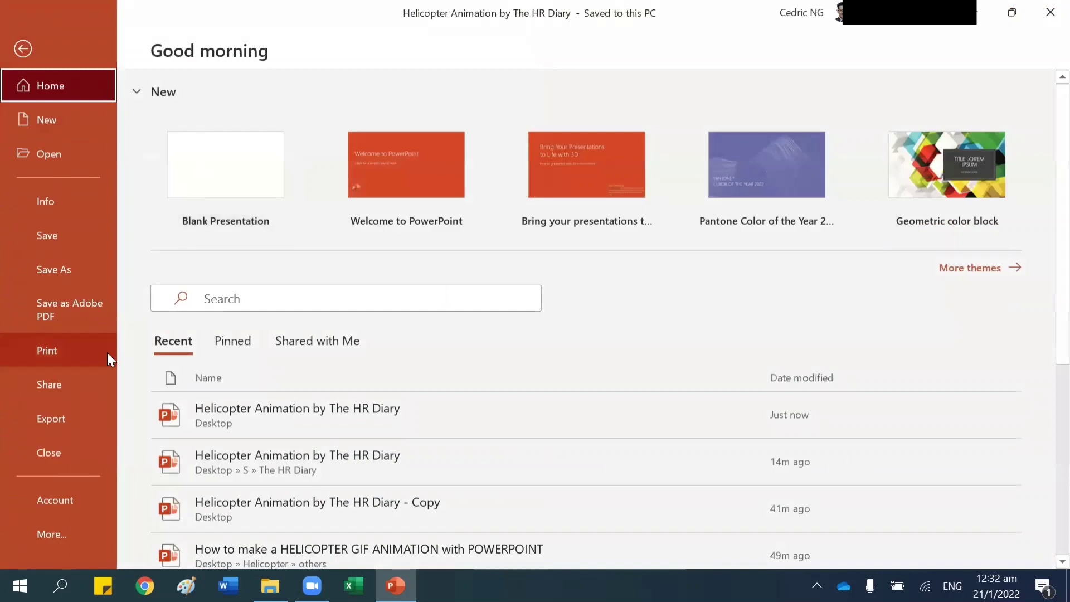
left_click(78, 419)
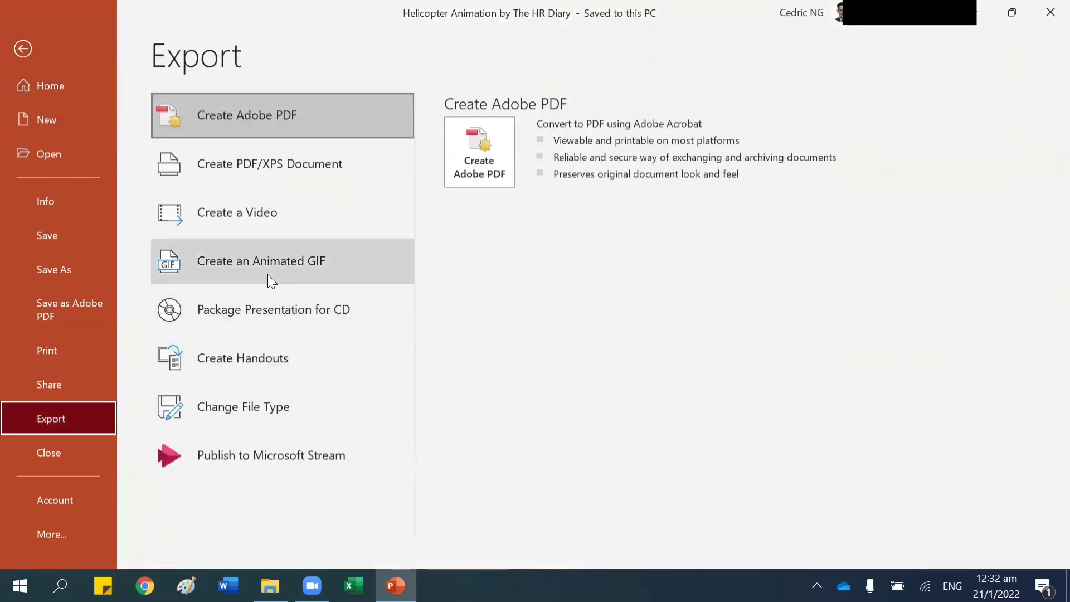
left_click(295, 269)
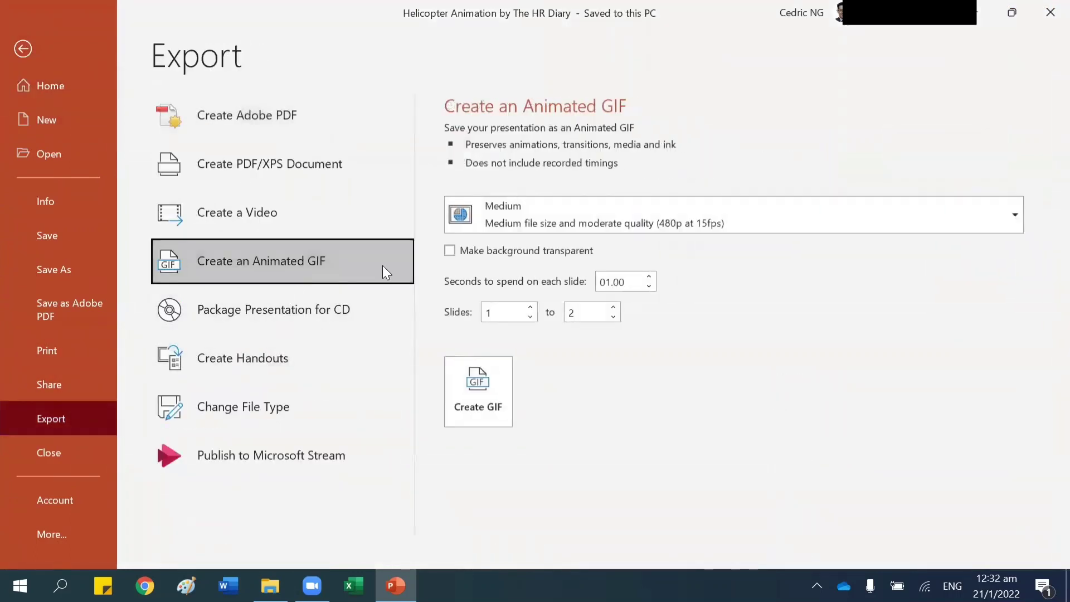
left_click(799, 230)
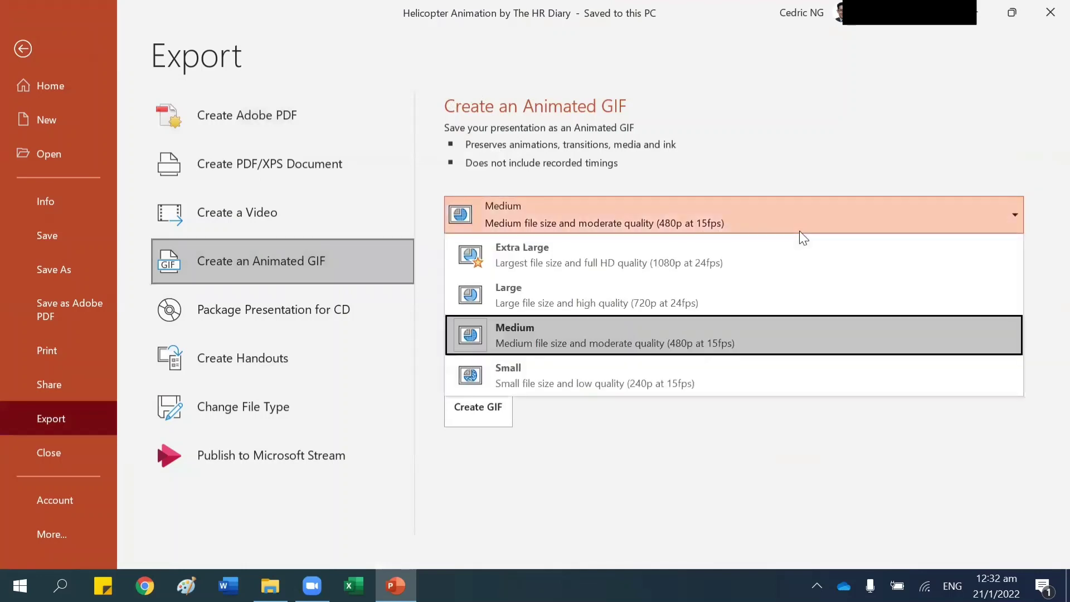
left_click(632, 277)
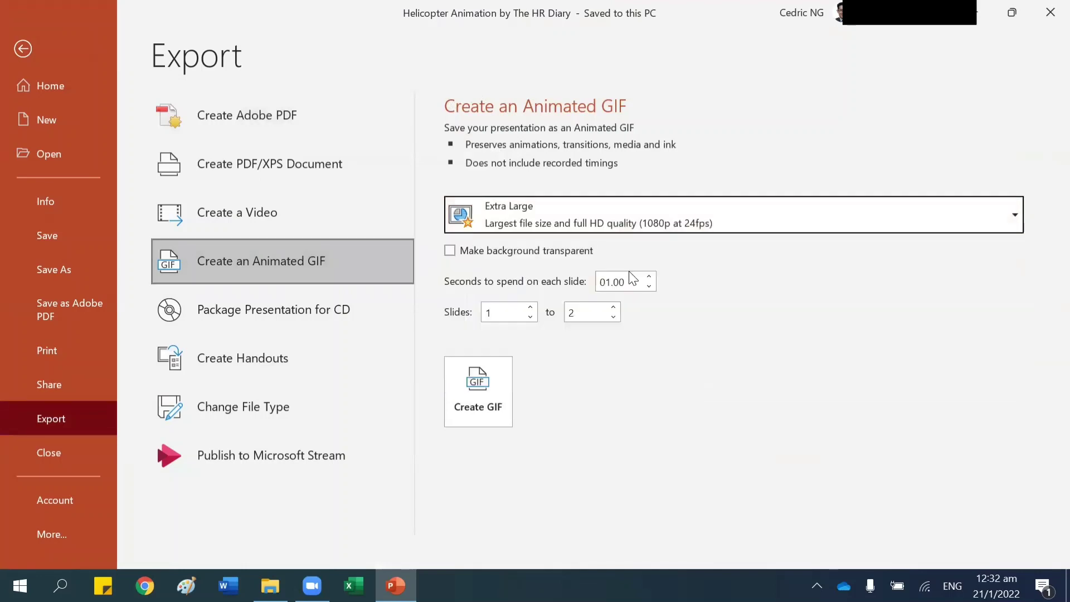
left_click(455, 251)
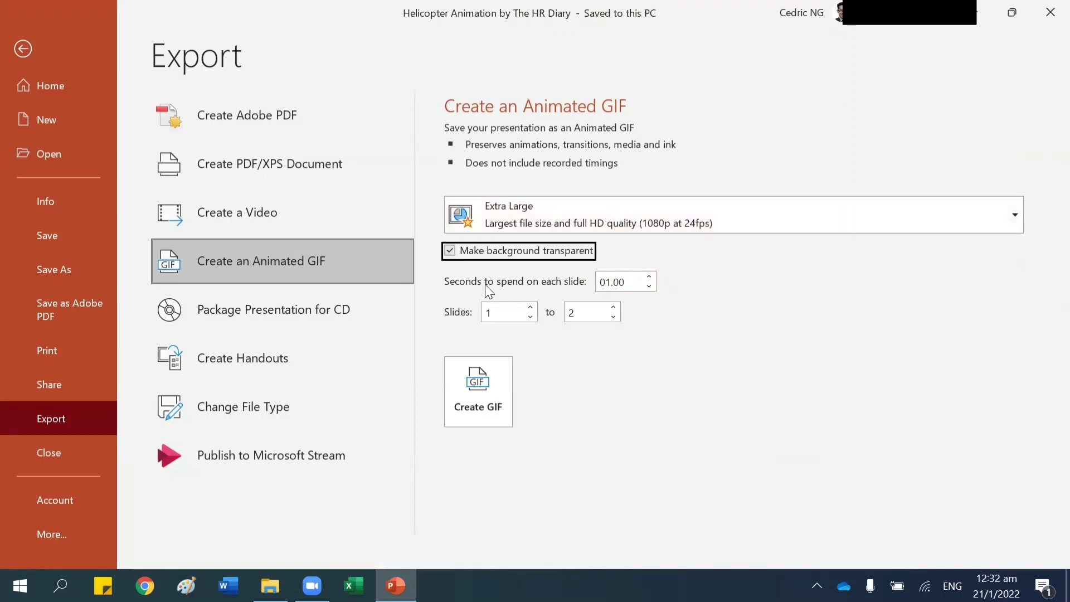
Step: Set the time spent on each slide to 0.5 seconds and start creating the GIF from slides 1 to 2
left_click(634, 289)
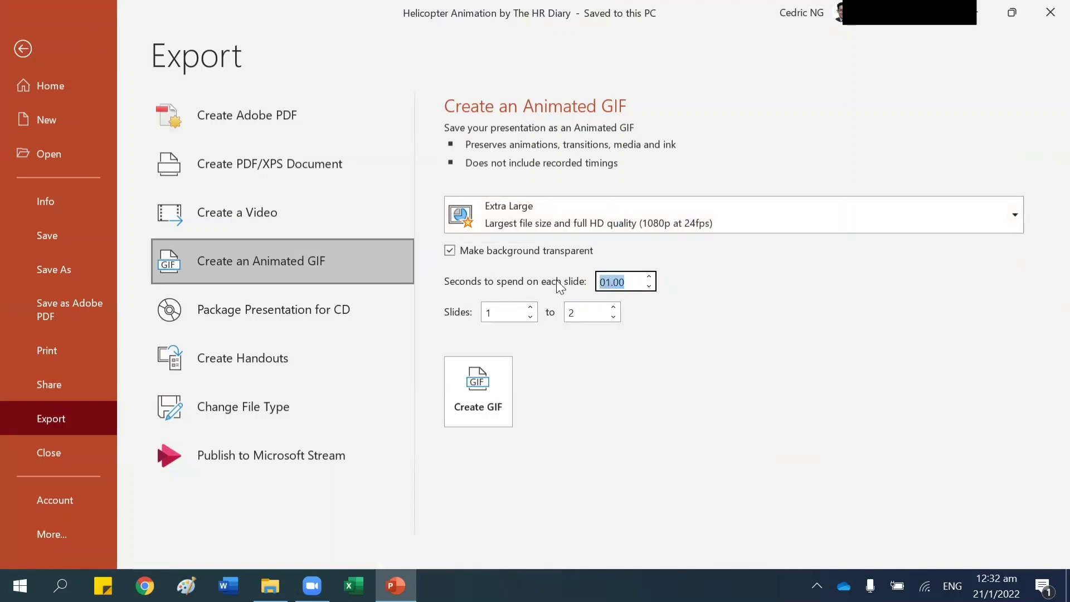
type("0.5")
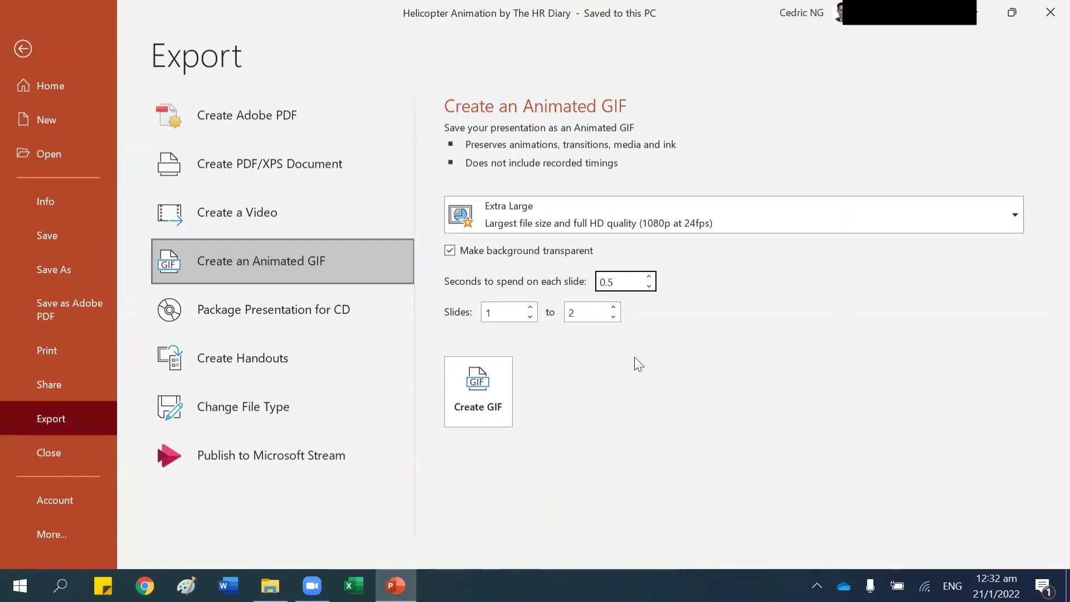
left_click(498, 406)
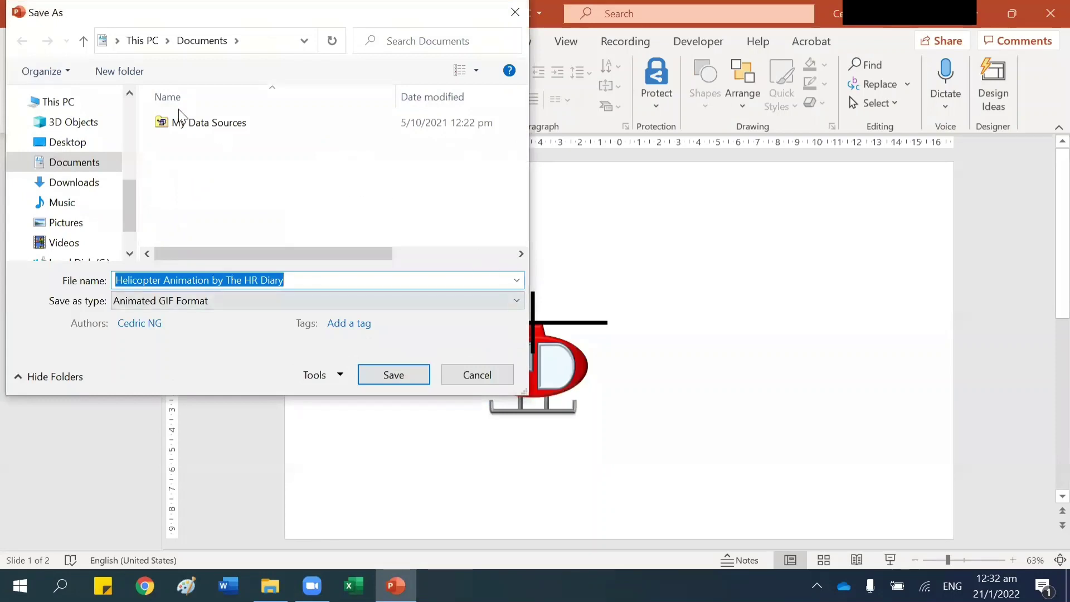
Step: Save the animated GIF to the Desktop under the file name 1
left_click(59, 142)
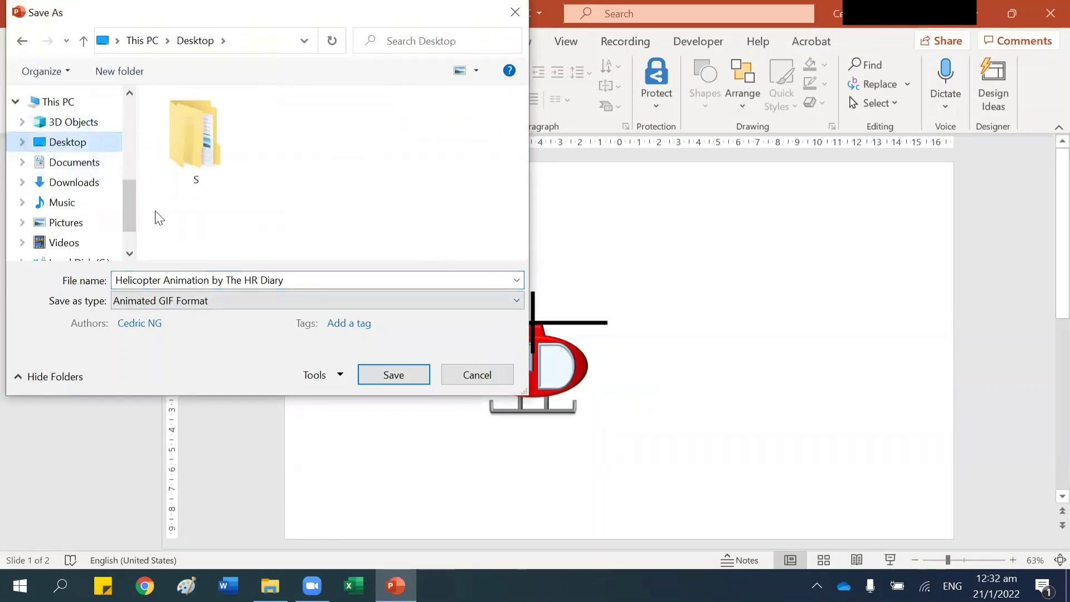
left_click(328, 281)
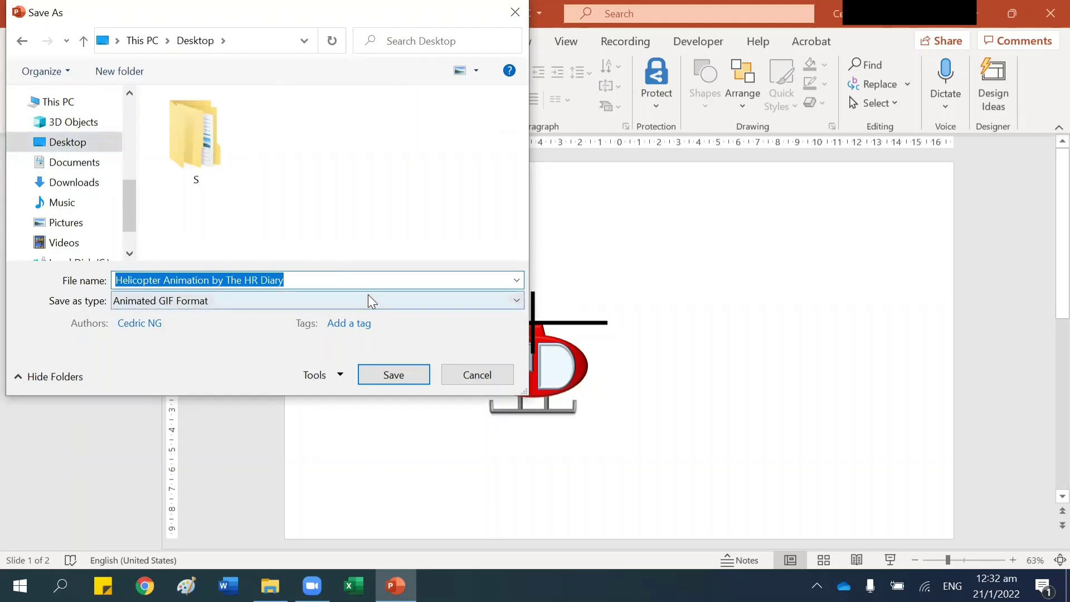
type("1")
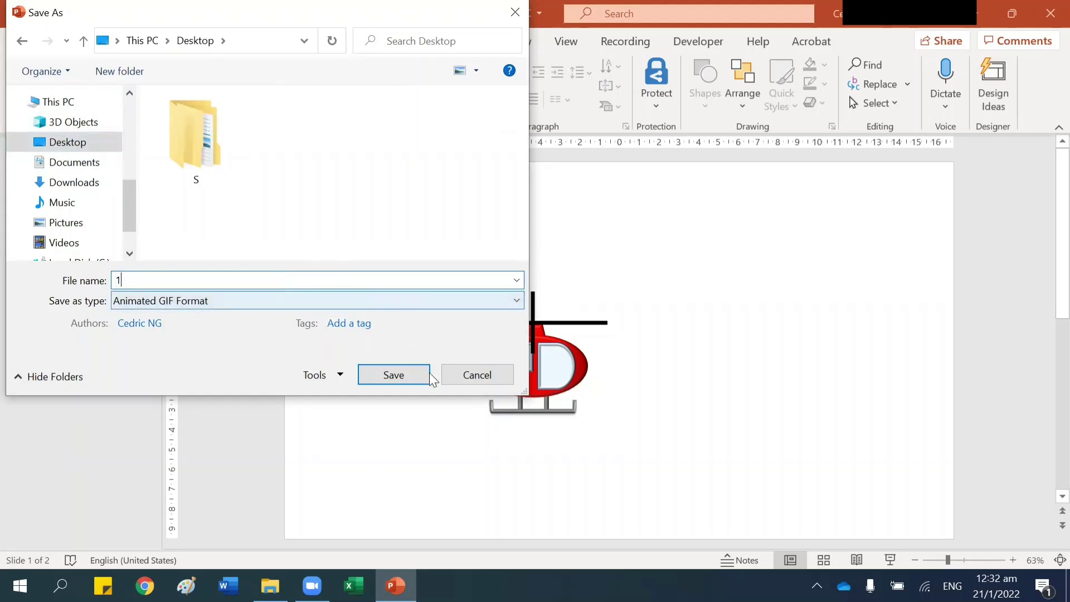
left_click(408, 372)
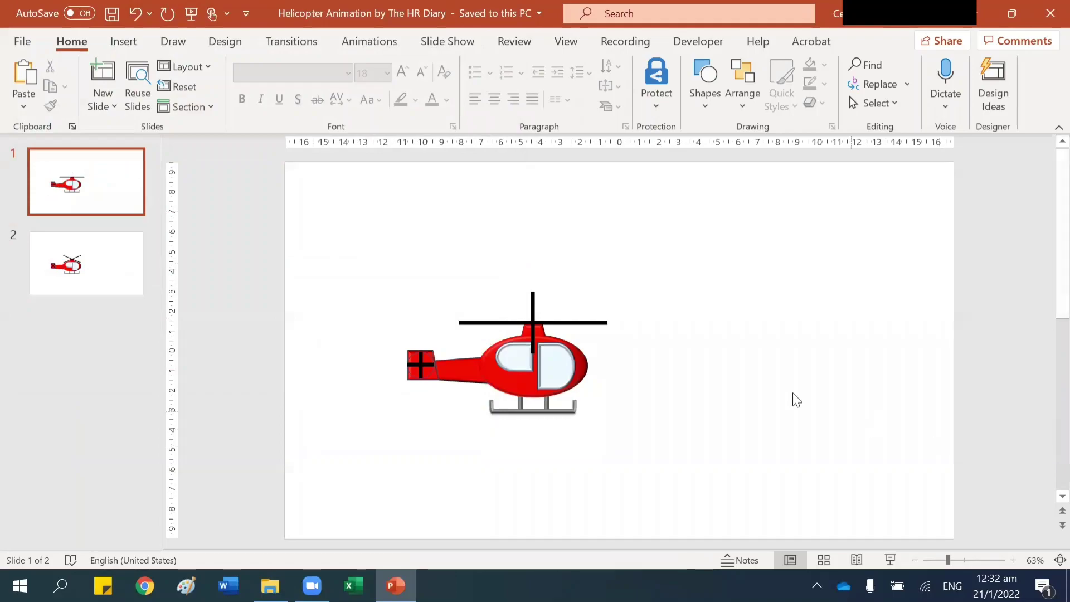
Step: Copy the exported GIF 1 from the desktop onto slide 1, shrinking it to about 20.82 × 11.71 cm beside the drawn helicopter
key("super+d")
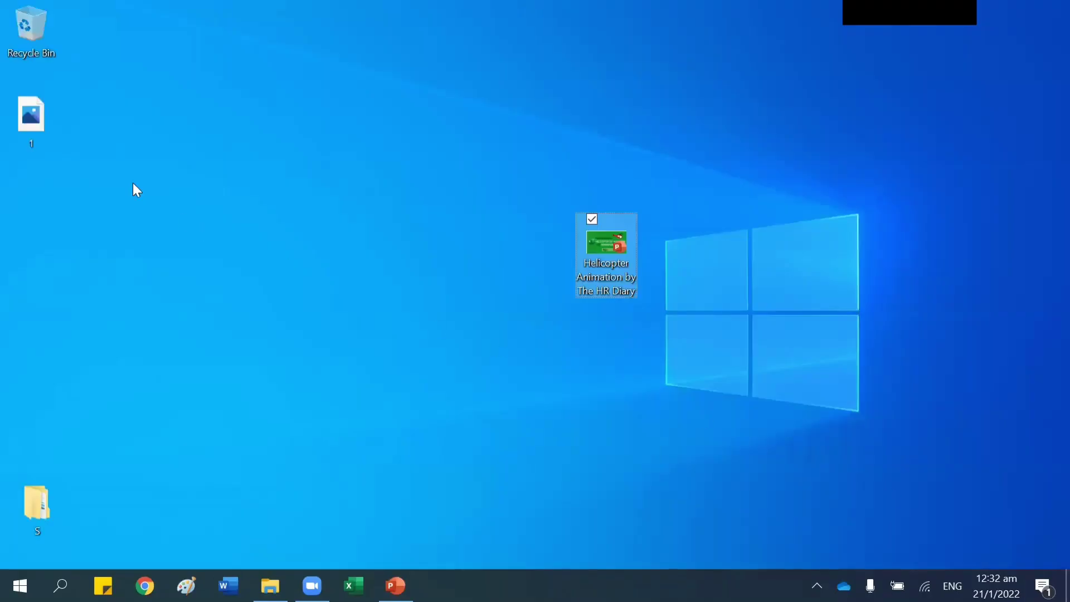
left_click(36, 137)
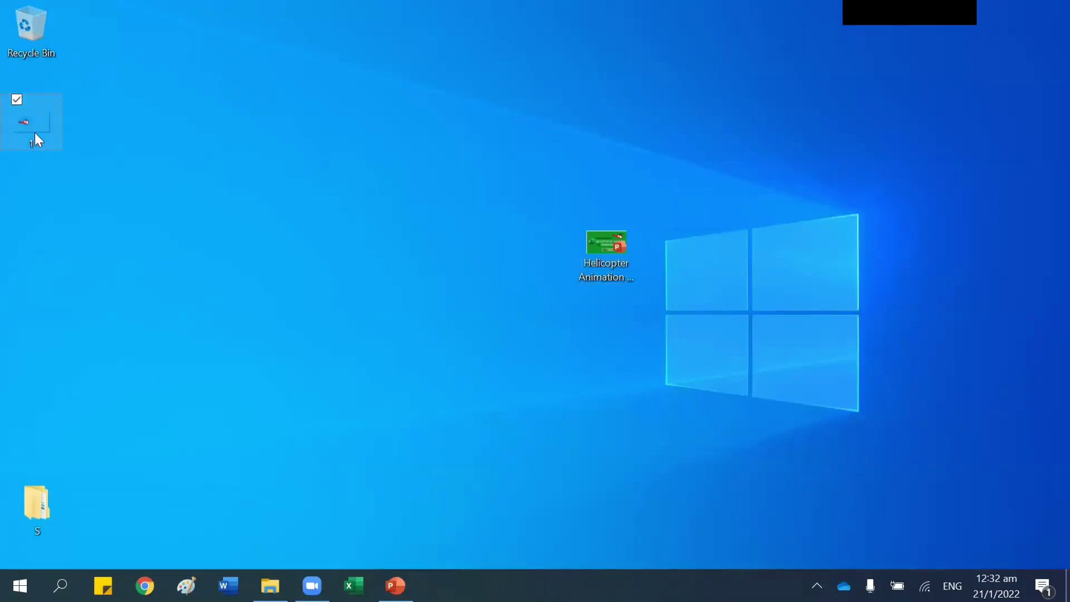
left_click(396, 586)
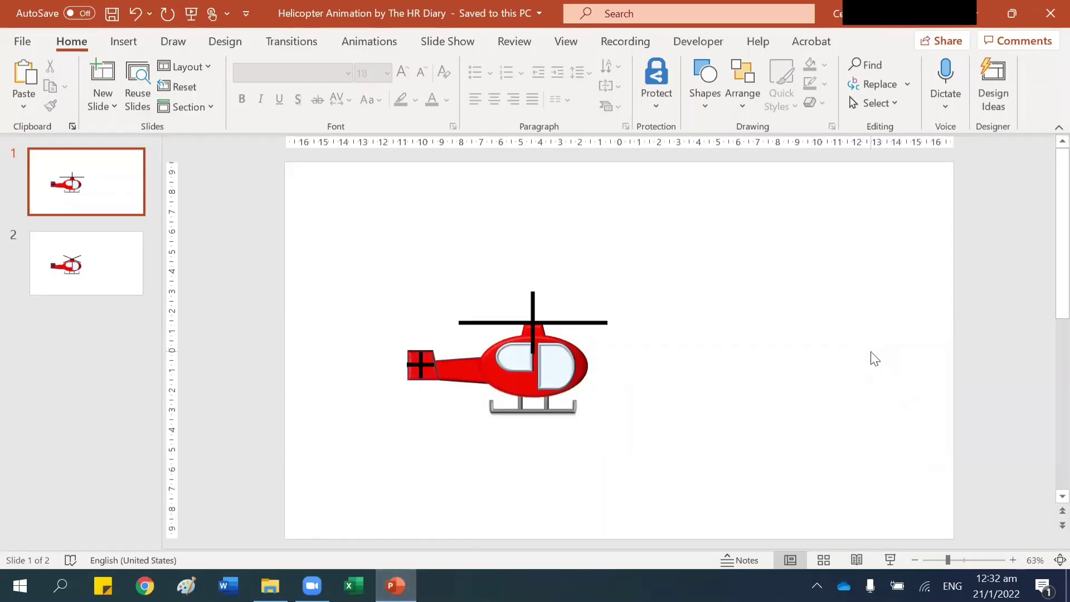
left_click(875, 358)
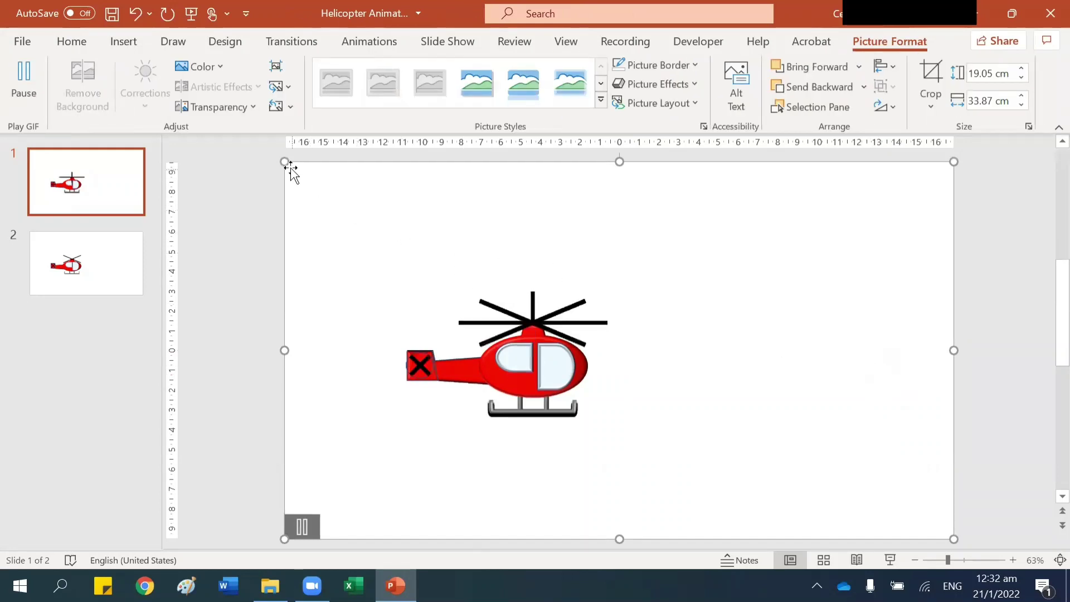
left_click(652, 307)
left_click_drag(863, 399, 931, 305)
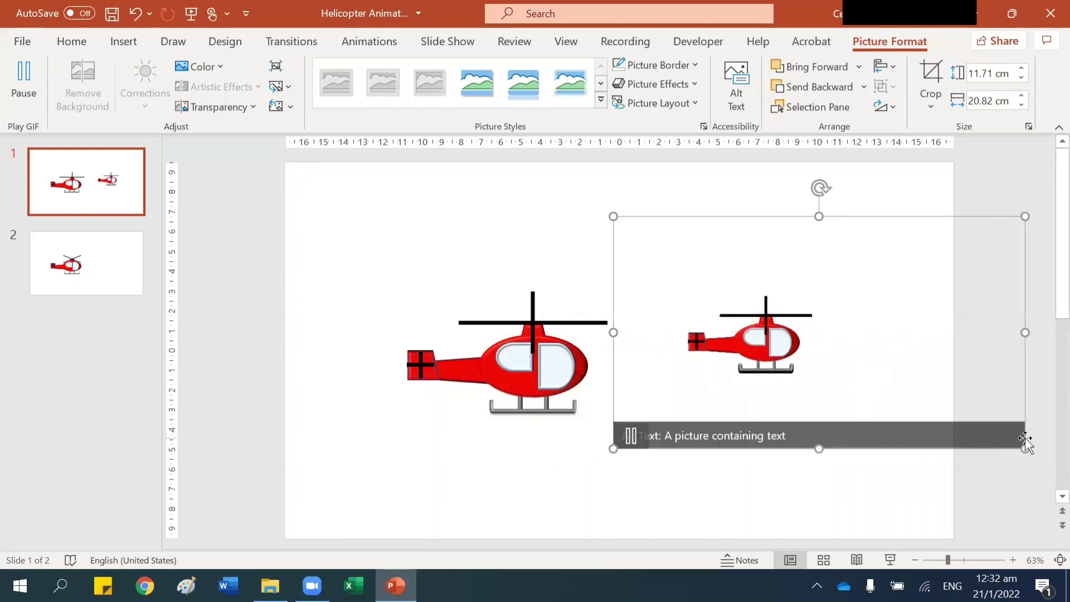
left_click(840, 442)
left_click(794, 491)
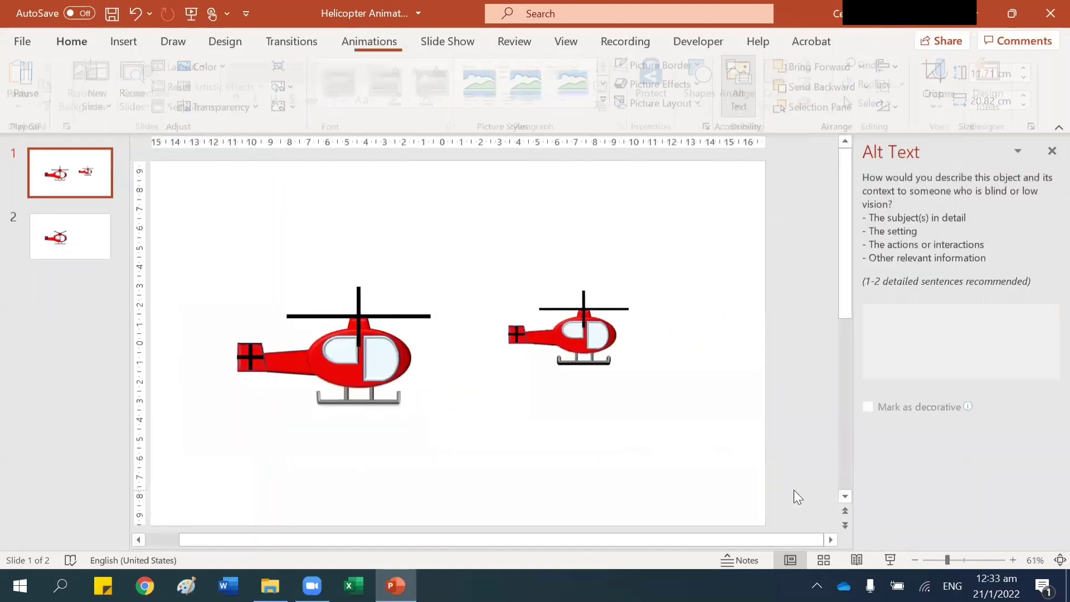
left_click(1047, 157)
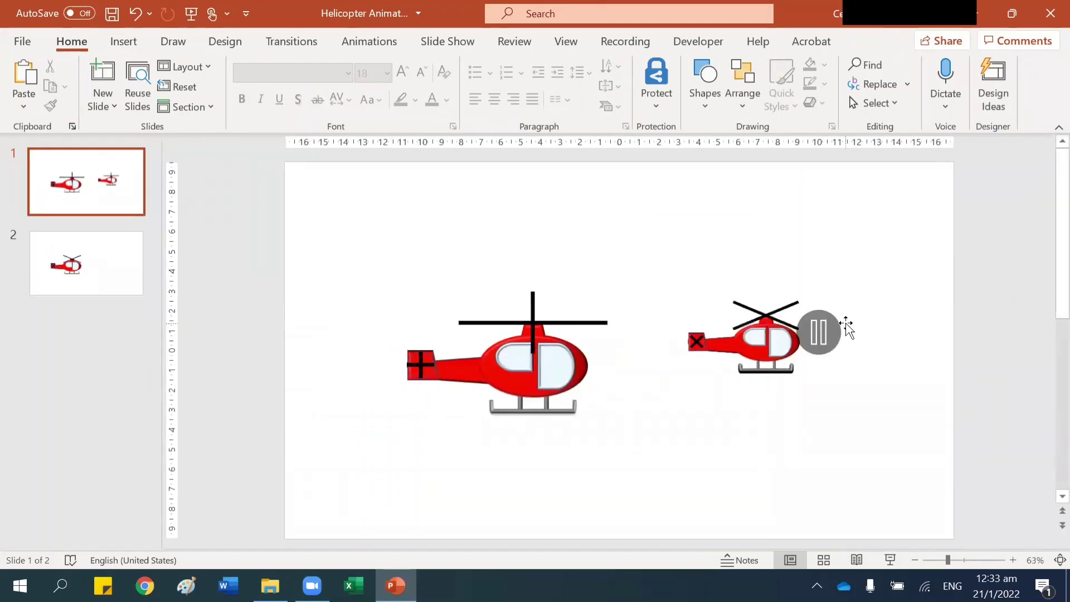
Step: Crop the pasted helicopter GIF close around the helicopter, to about 7.14 cm wide and 4.97 cm high
left_click(831, 300)
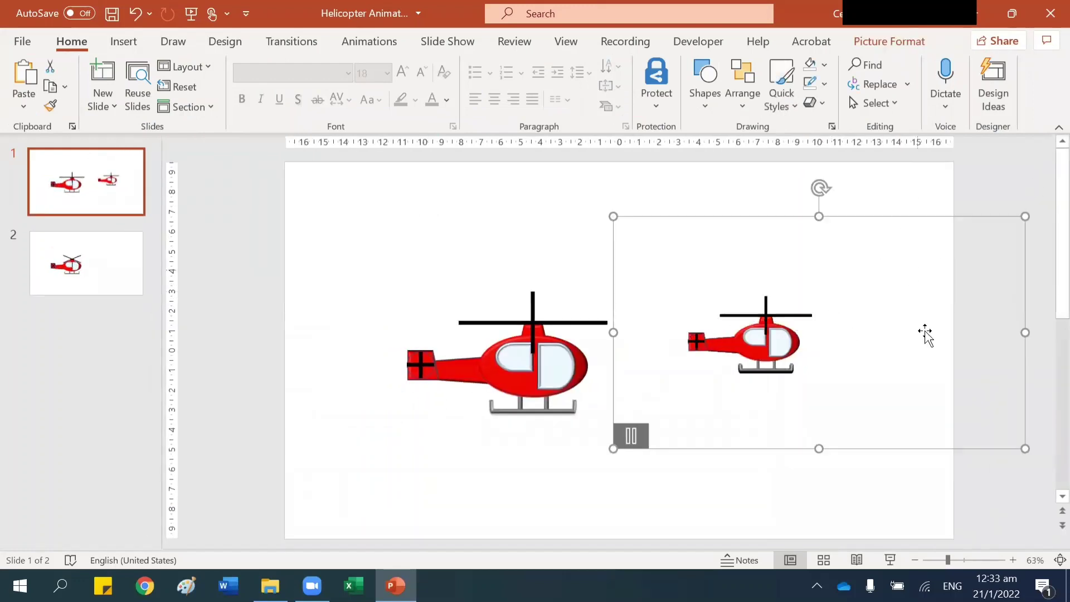
left_click(887, 39)
left_click(930, 75)
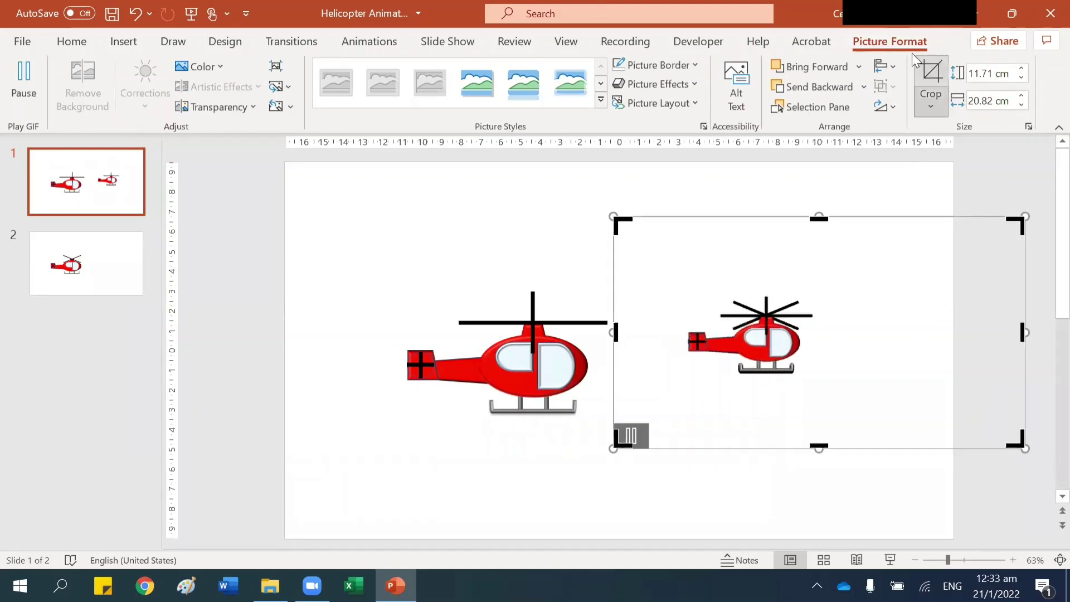
left_click_drag(641, 234, 677, 287)
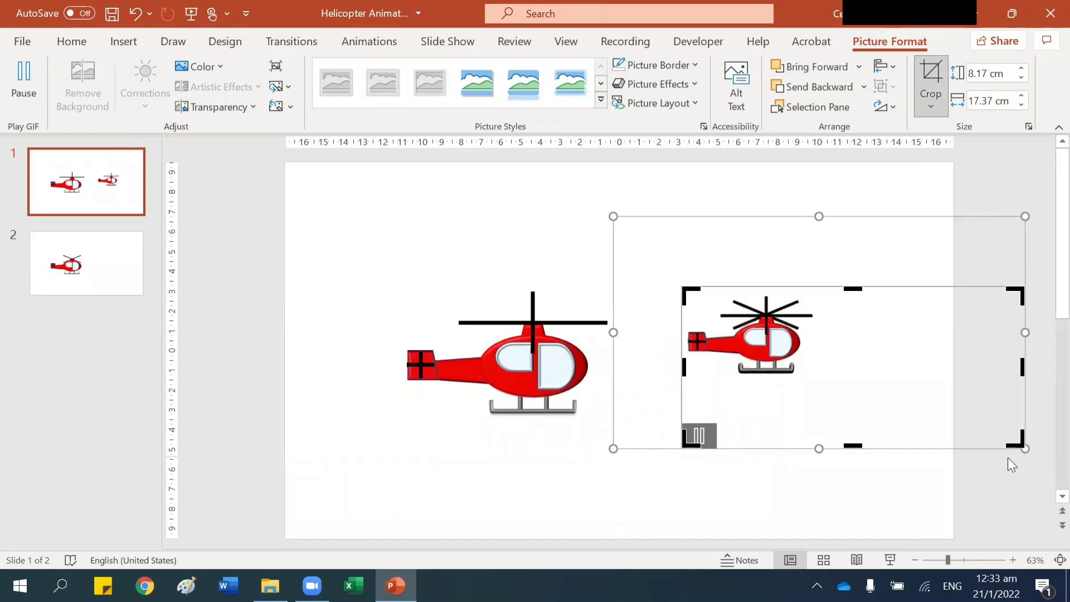
left_click_drag(1002, 446, 823, 386)
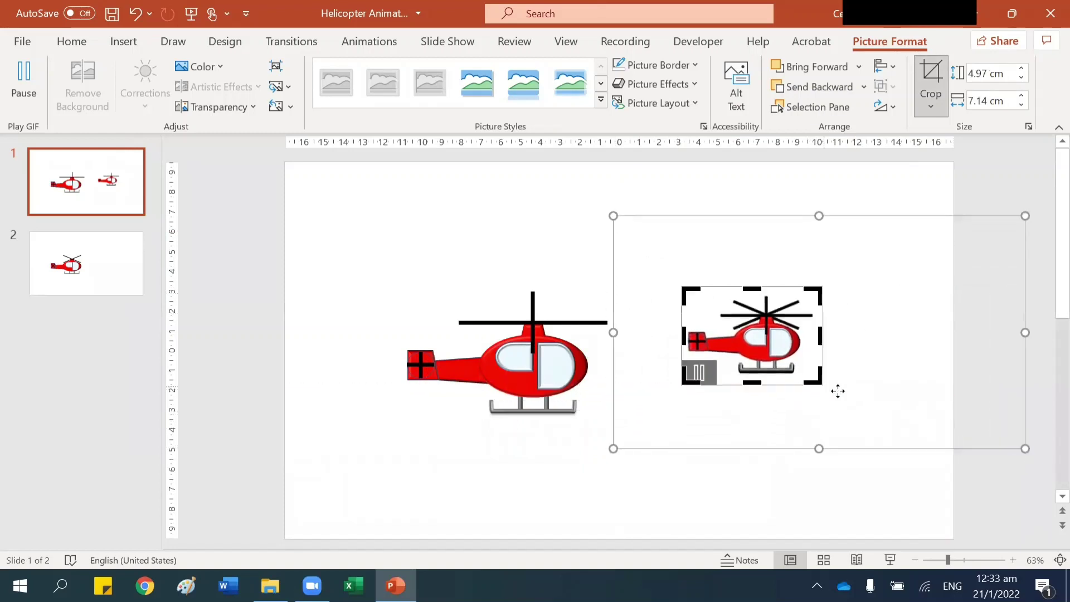
left_click(895, 500)
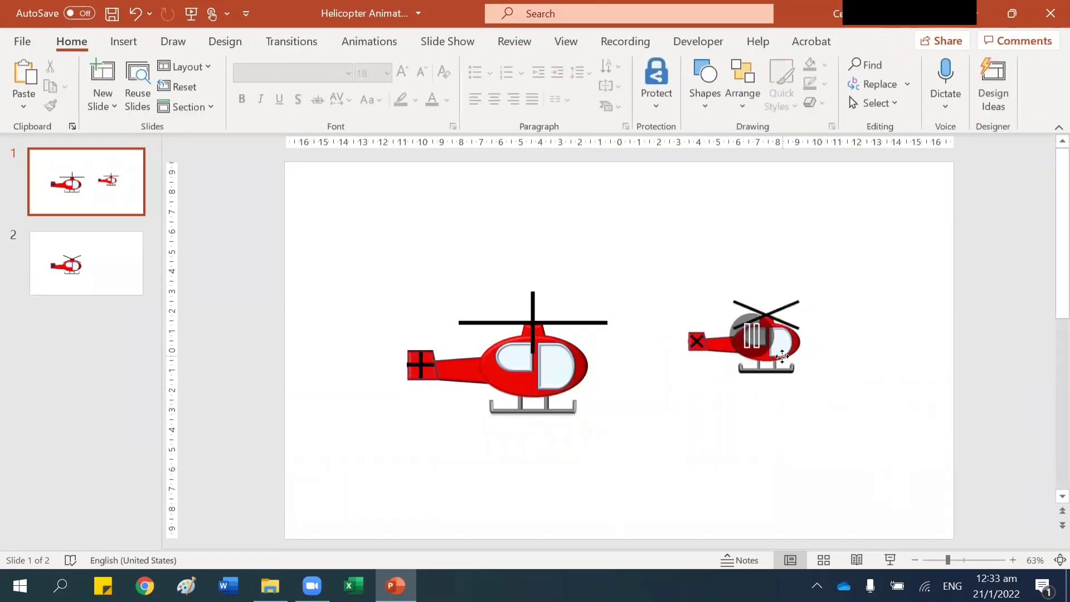
Step: Enlarge the cropped helicopter GIF to about 8.26 cm wide and 5.76 cm high
left_click(804, 380)
left_click_drag(824, 385, 847, 402)
left_click(894, 414)
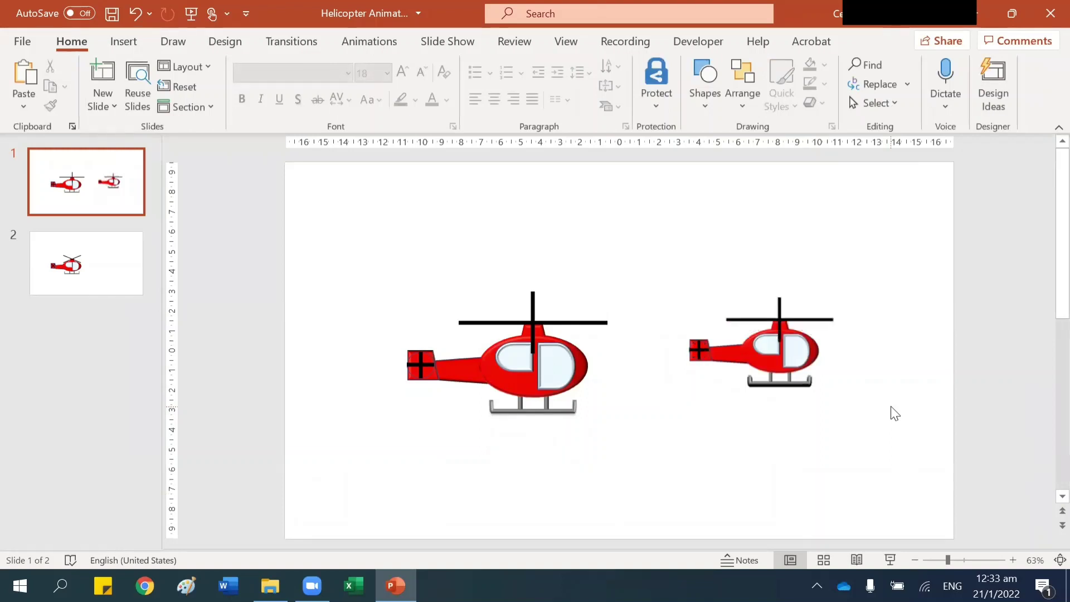
Step: Rotate the helicopter GIF slightly clockwise so its nose tilts down, and enlarge it a little
left_click(814, 374)
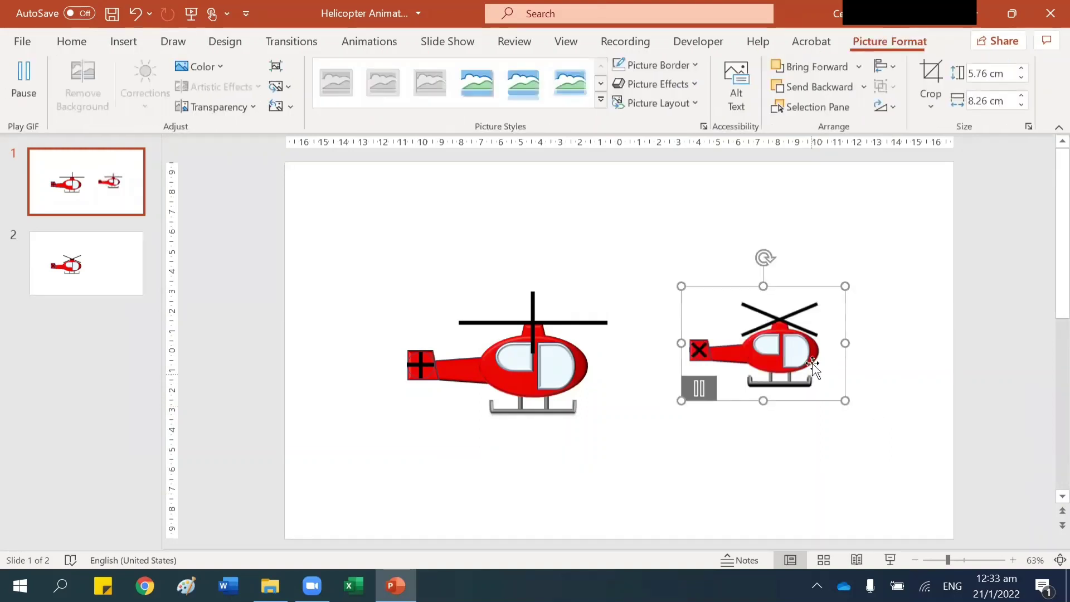
left_click_drag(763, 257, 792, 255)
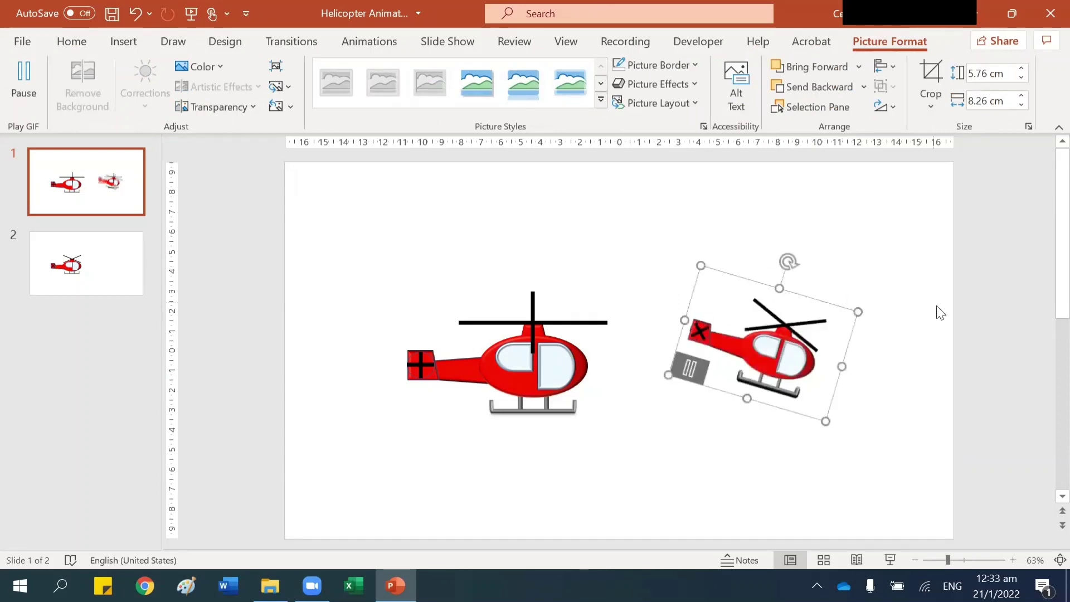
left_click(949, 330)
left_click(806, 395)
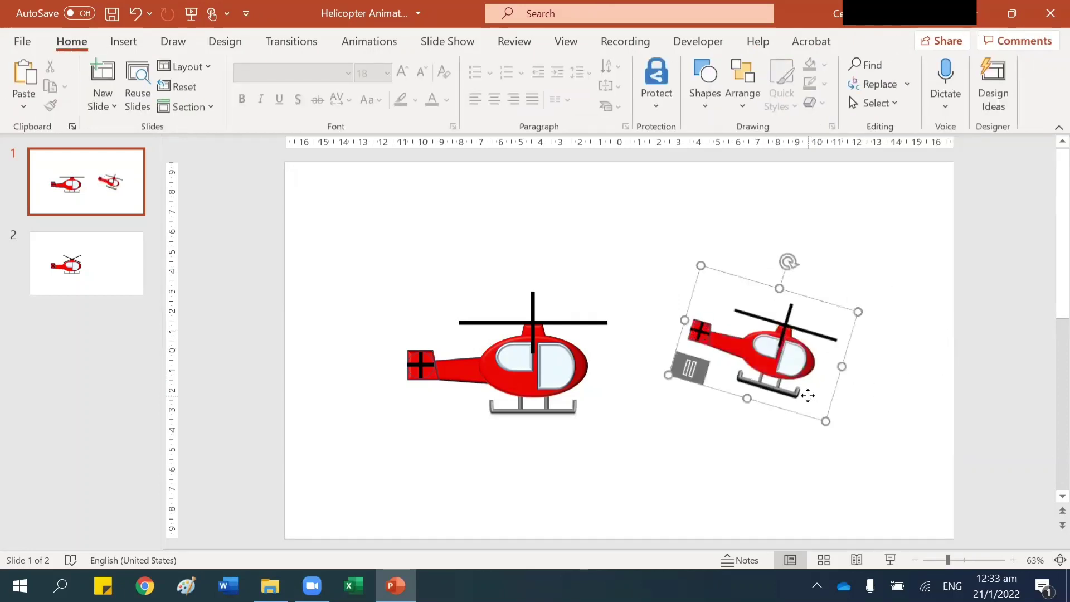
left_click_drag(825, 424, 840, 440)
left_click(913, 467)
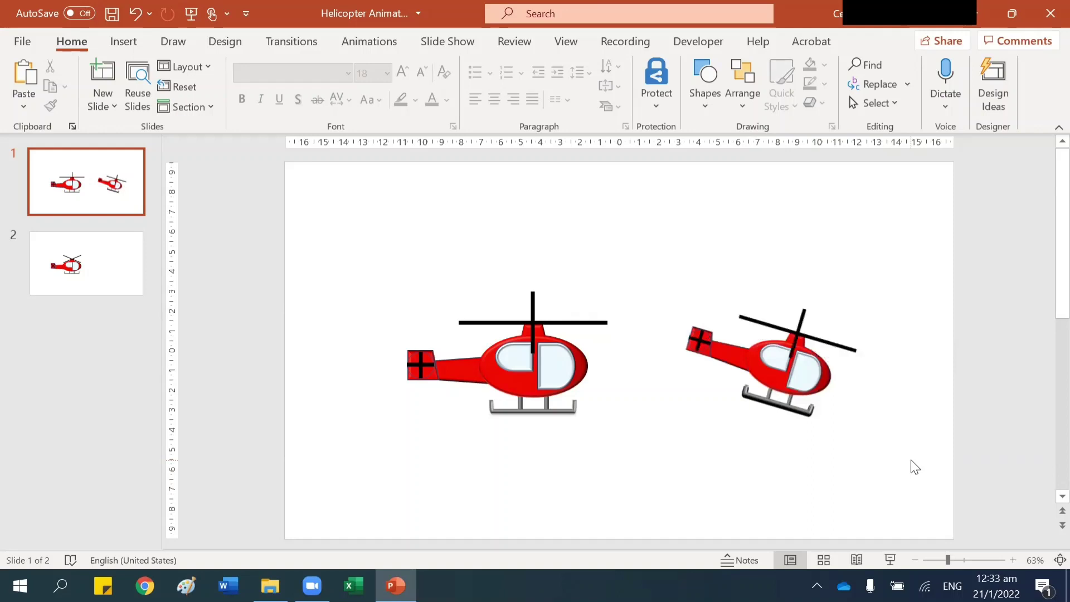
mouse_move(863, 362)
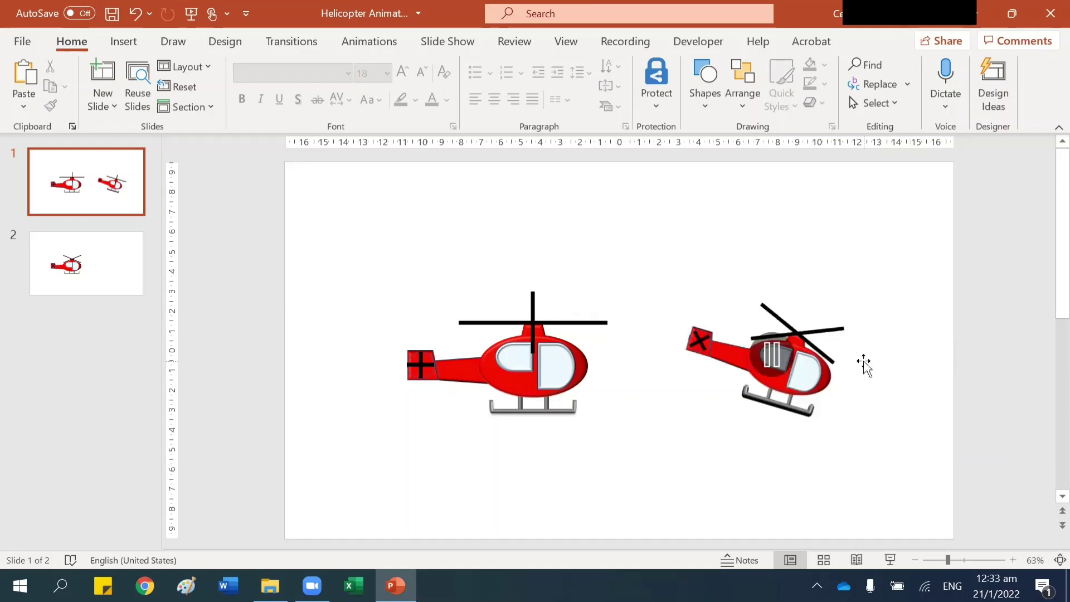